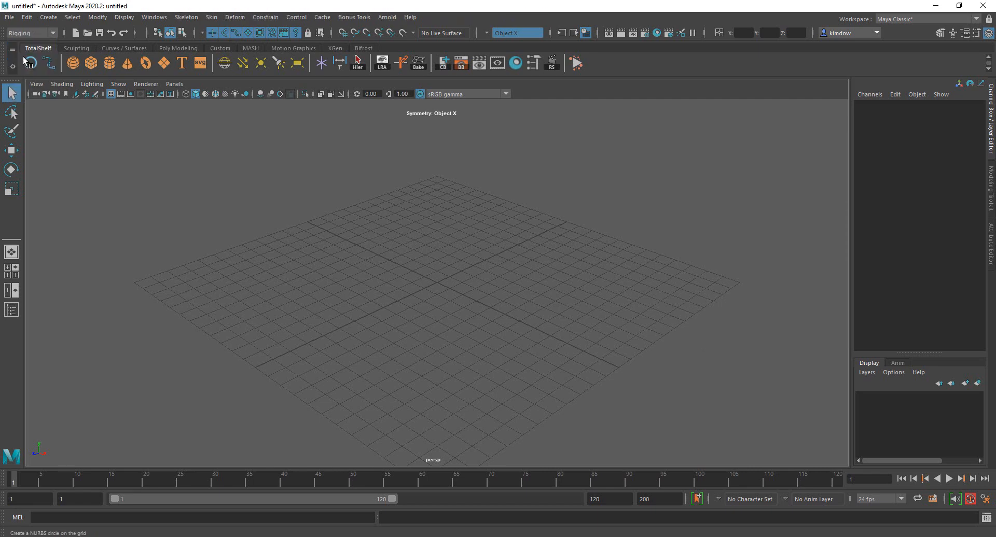
Step: Draw a five-joint C-shaped chain on the grid in the perspective view with the Create Joints tool
left_click(193, 19)
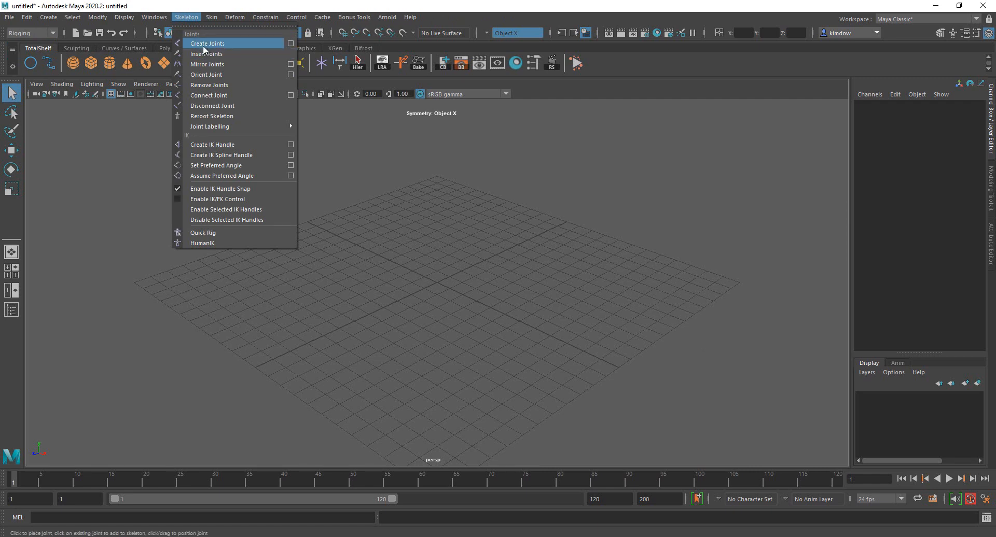
left_click(204, 44)
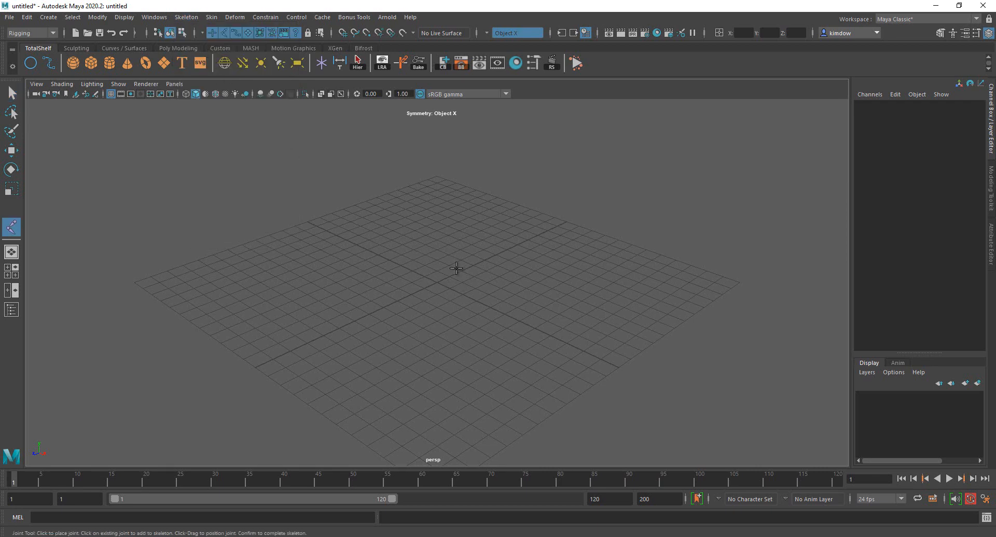
left_click_drag(444, 246, 493, 256, "alt")
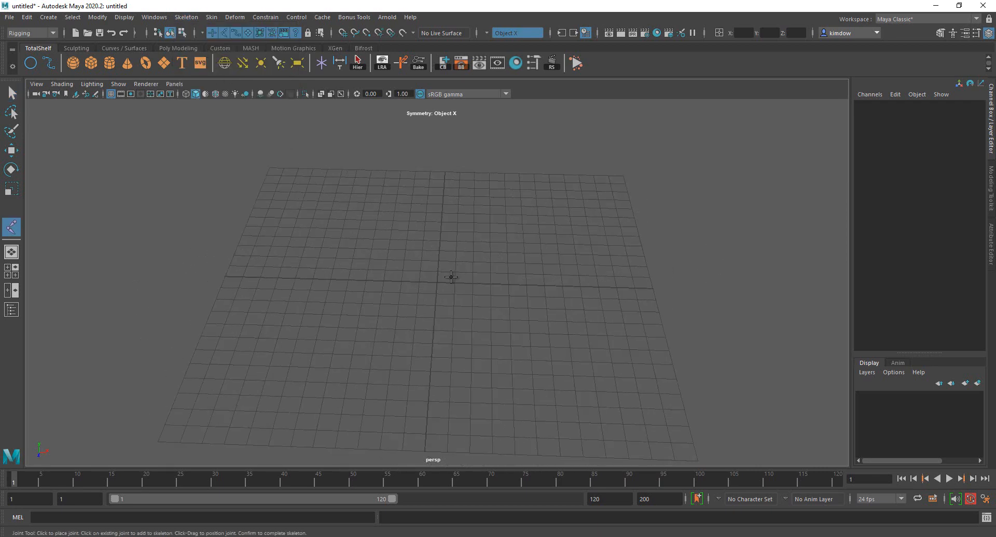
left_click(500, 202)
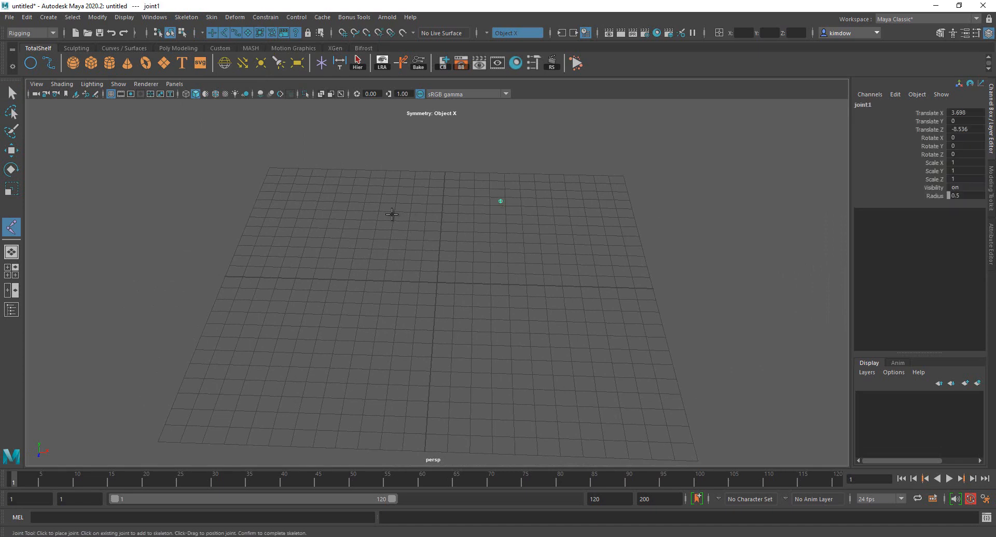
left_click(392, 216)
left_click(343, 292)
left_click(399, 370)
left_click(535, 318)
key("q")
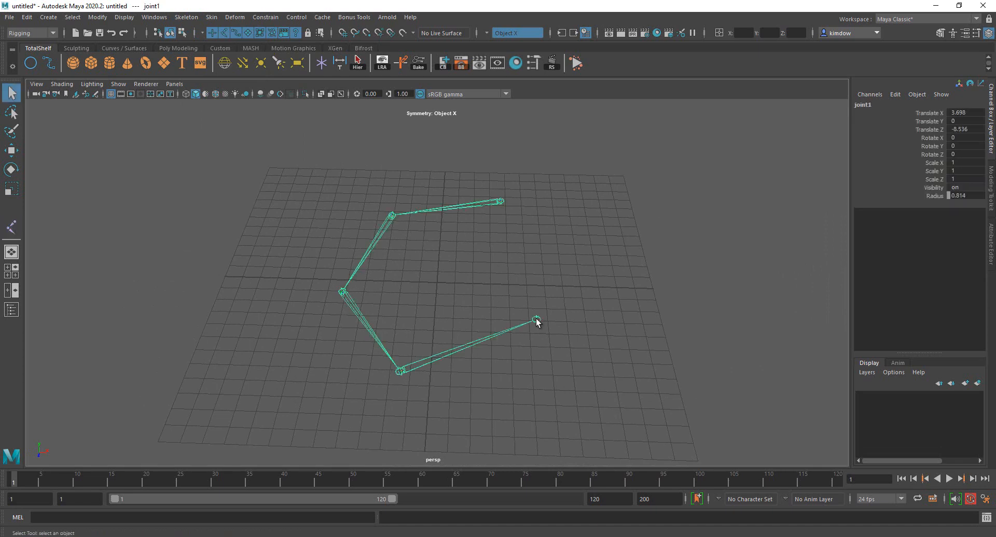
Step: Delete the joint chain and switch the viewport to the side orthographic view
mouse_move(559, 367)
left_mouse_down("alt")
mouse_move(555, 341)
mouse_move(495, 344)
mouse_move(551, 369)
left_mouse_up("alt")
key("Delete")
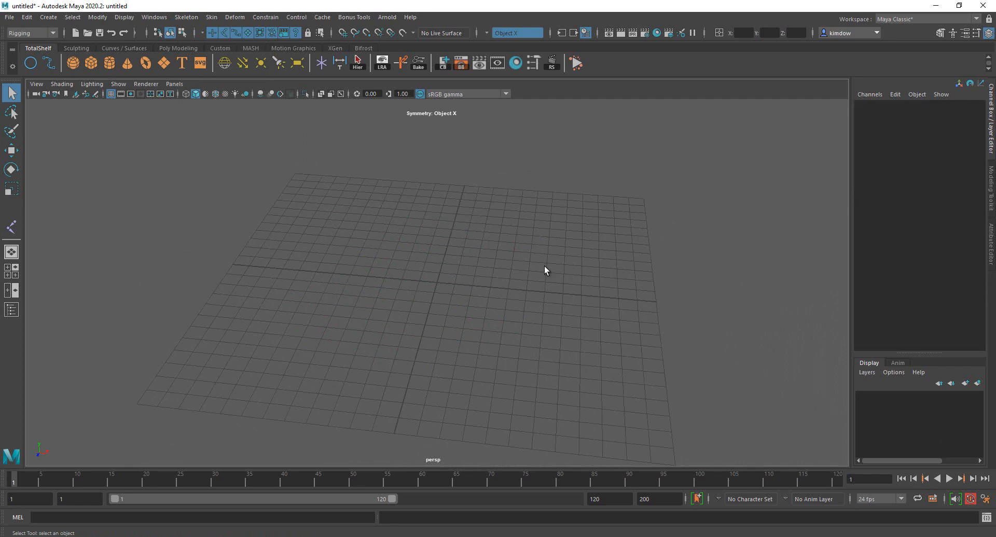
key("space")
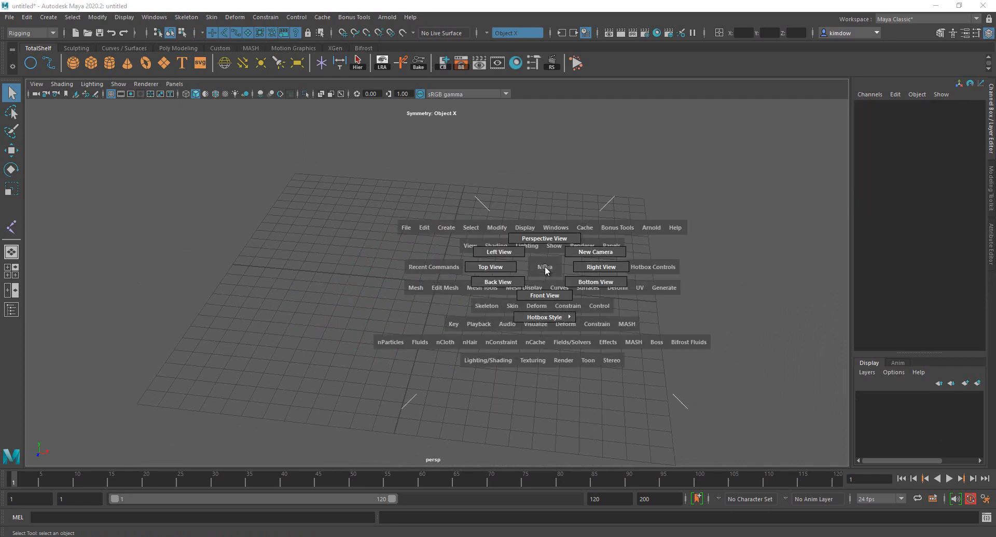
left_click_drag(545, 270, 581, 265)
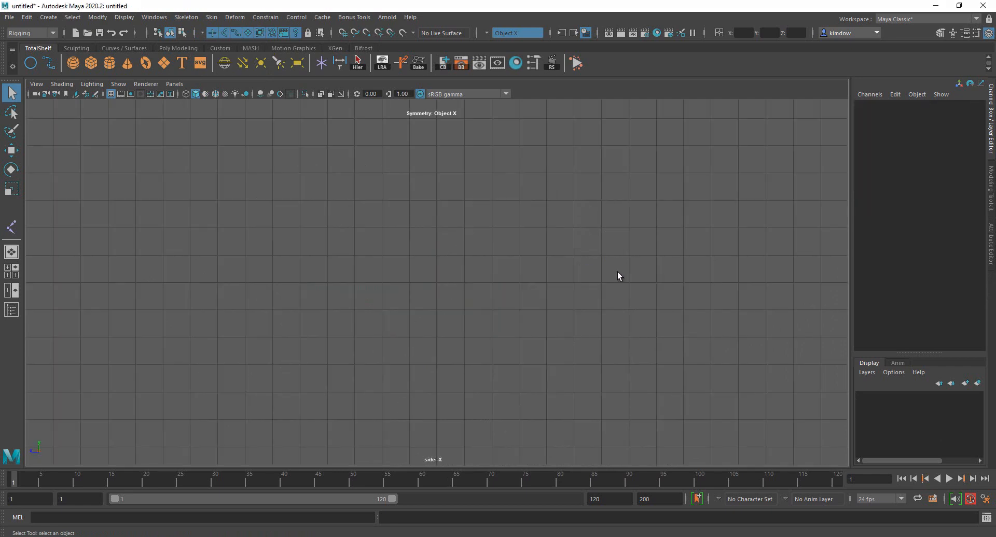
middle_click_drag(491, 176, 506, 333, "alt")
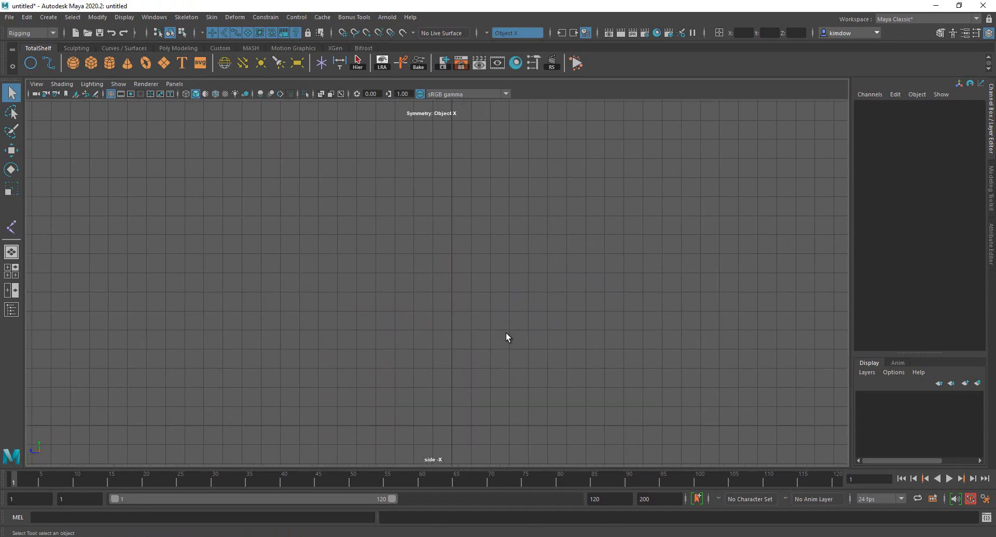
Step: Place two joints of a leg-like chain, repositioning the first to about Y 12.1, Z -0.6 before adding the second below it
key("y")
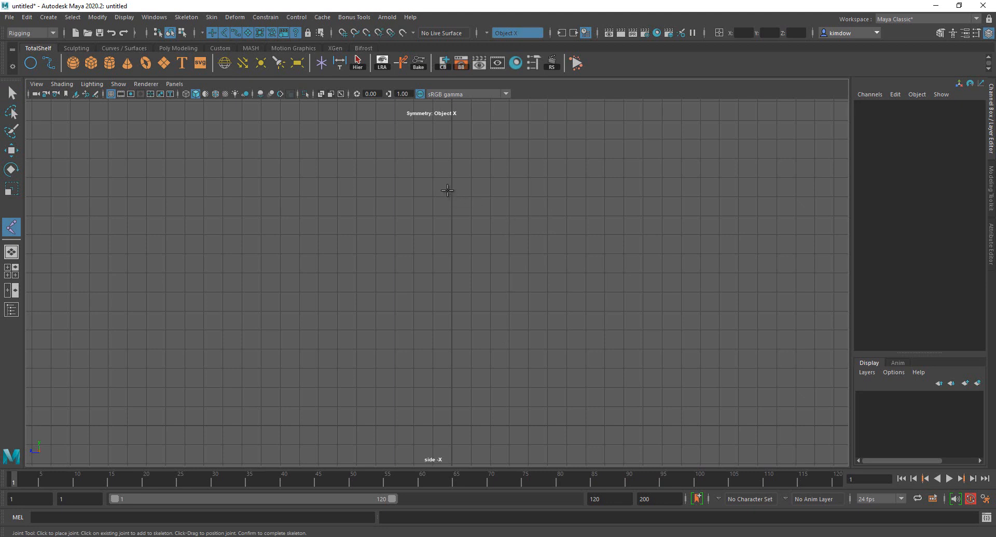
left_click(447, 190)
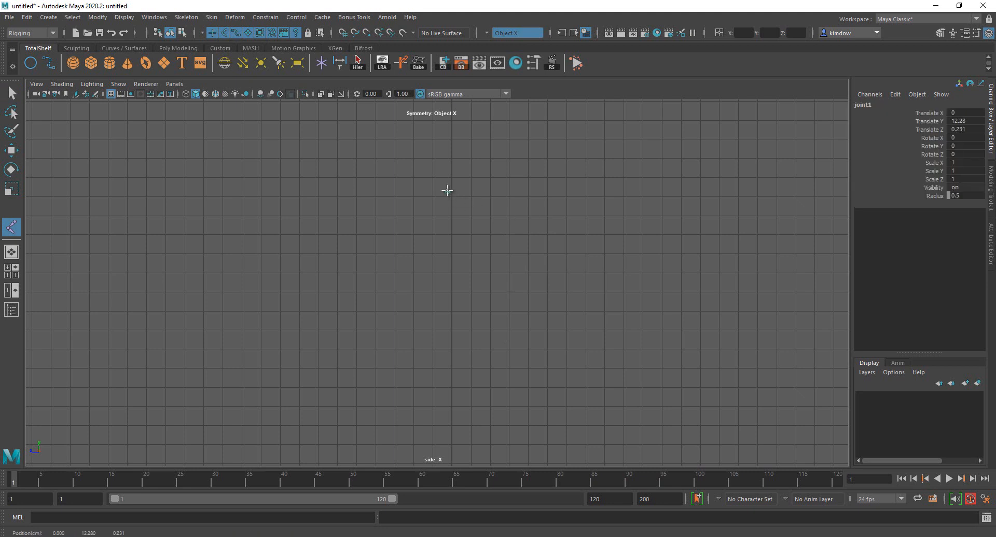
mouse_move(447, 190)
left_mouse_down()
mouse_move(407, 191)
mouse_move(397, 227)
mouse_move(453, 296)
mouse_move(480, 221)
mouse_move(432, 208)
mouse_move(437, 239)
mouse_move(456, 208)
mouse_move(430, 203)
mouse_move(418, 233)
mouse_move(482, 231)
mouse_move(440, 206)
left_mouse_up()
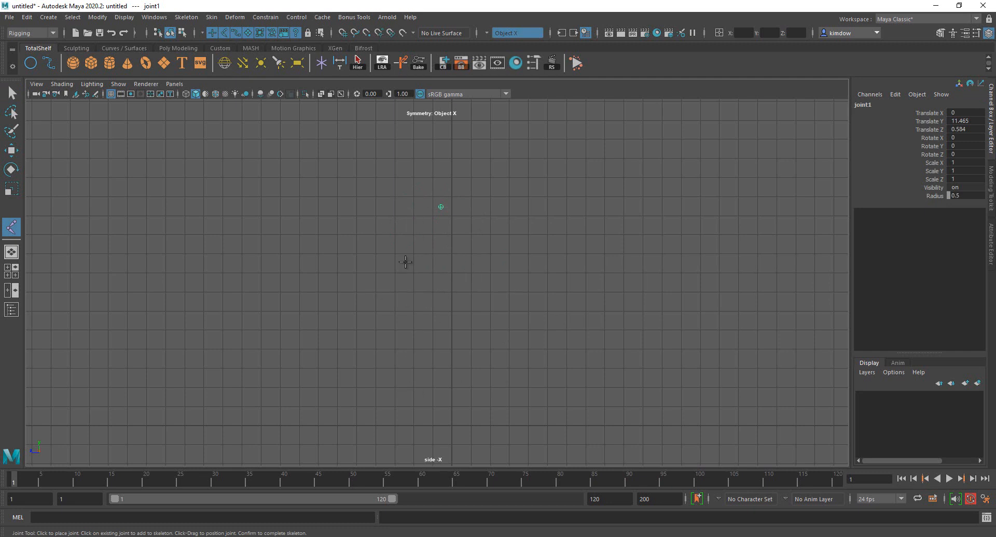
middle_click_drag(456, 266, 477, 254)
mouse_move(417, 287)
left_mouse_down()
mouse_move(460, 304)
mouse_move(422, 281)
left_mouse_up()
Step: Extend the leg chain downward with three more joints, adjusting the third joint's position before adding the last two
left_click(449, 384)
left_click_drag(450, 385, 480, 377)
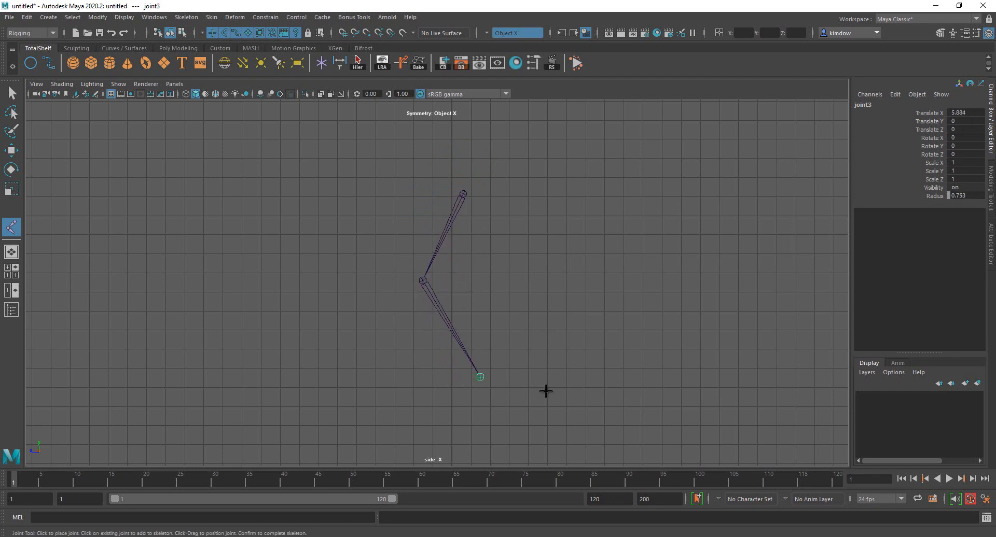
mouse_move(544, 398)
middle_mouse_down()
mouse_move(484, 378)
mouse_move(516, 311)
mouse_move(563, 351)
mouse_move(542, 386)
middle_mouse_up()
left_click(446, 404)
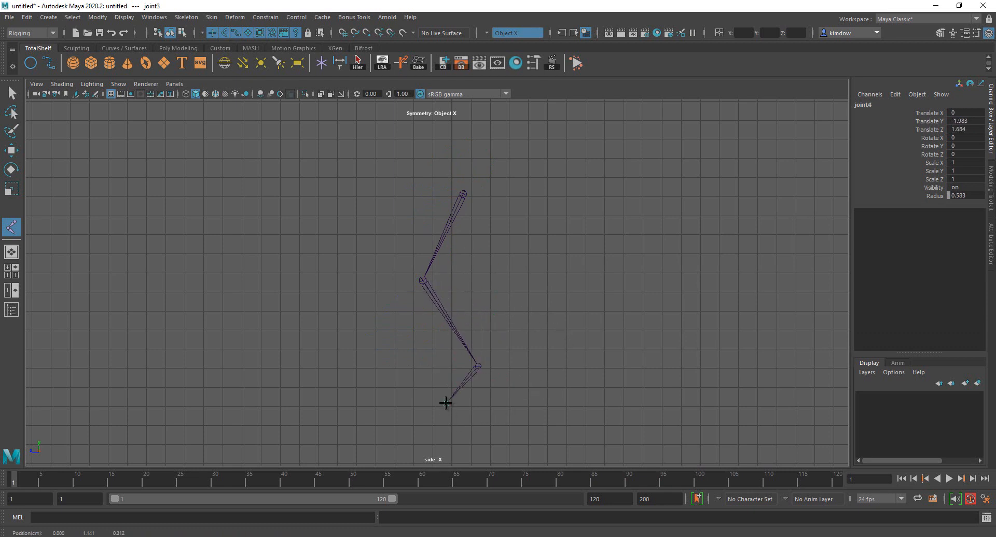
left_click(389, 419)
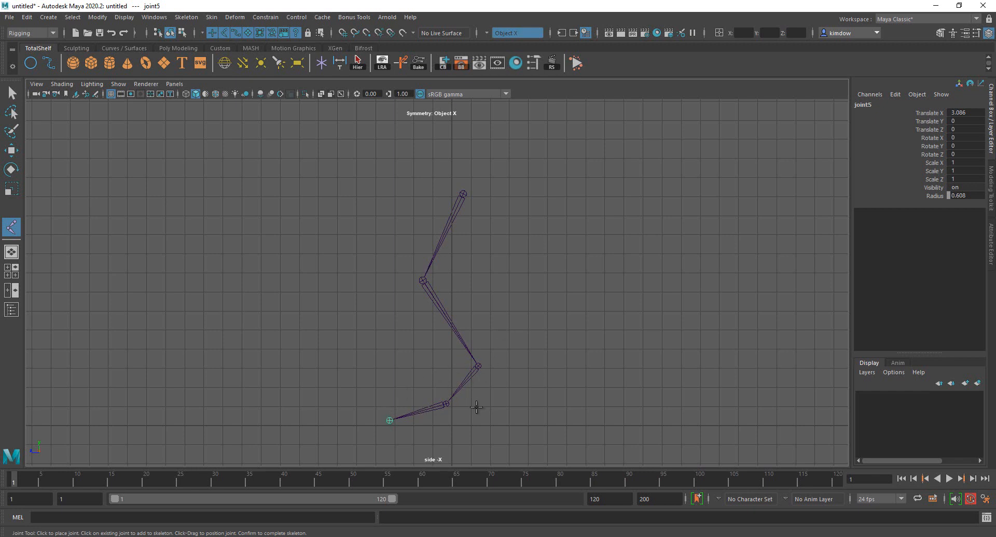
Step: Remove the last three joints, place three new ones with a higher third joint, and complete the chain
key("BackSpace")
key("BackSpace")
key("BackSpace")
left_click(481, 315)
left_click(469, 362)
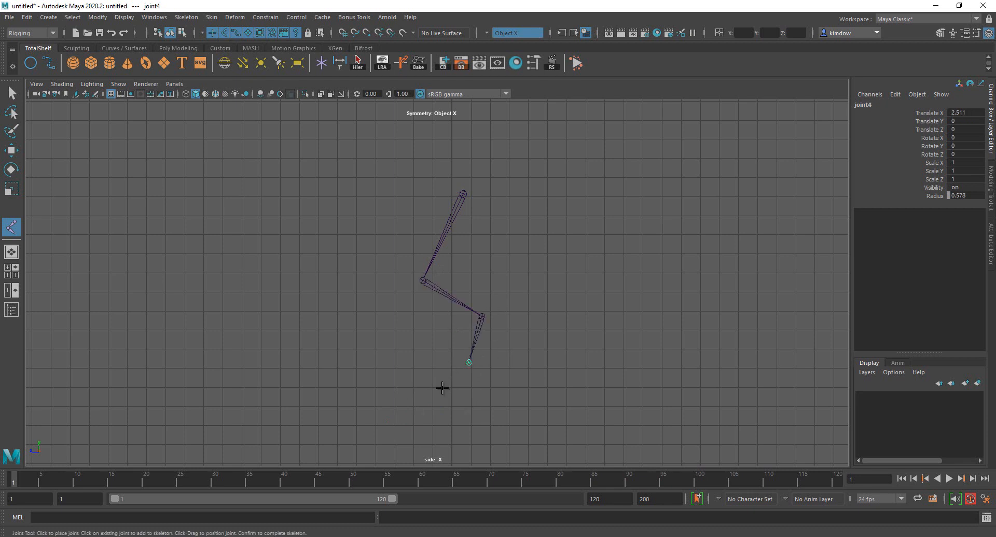
left_click(423, 404)
key("q")
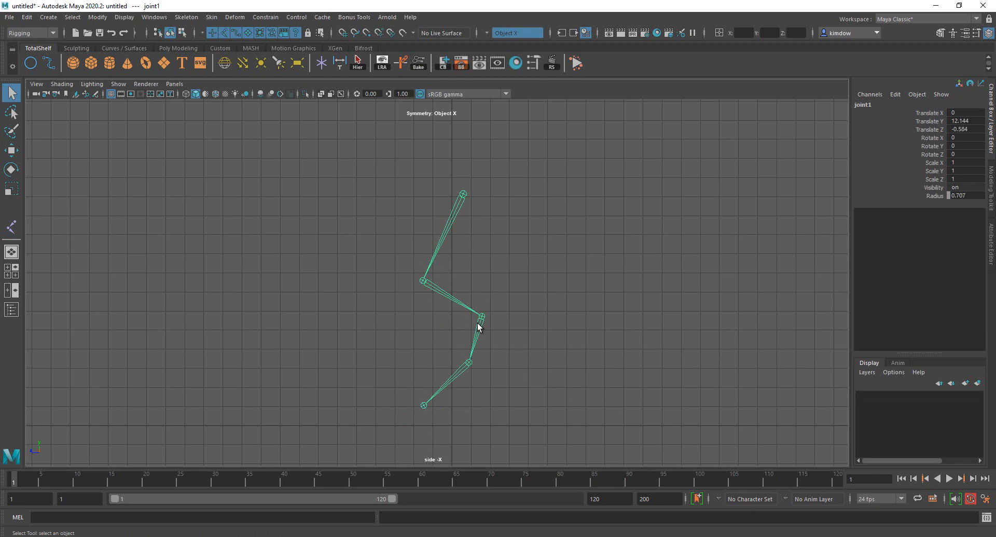
Step: Delete the leg chain and reset the Joint Tool's settings to their defaults, keeping Symmetry off
key("Delete")
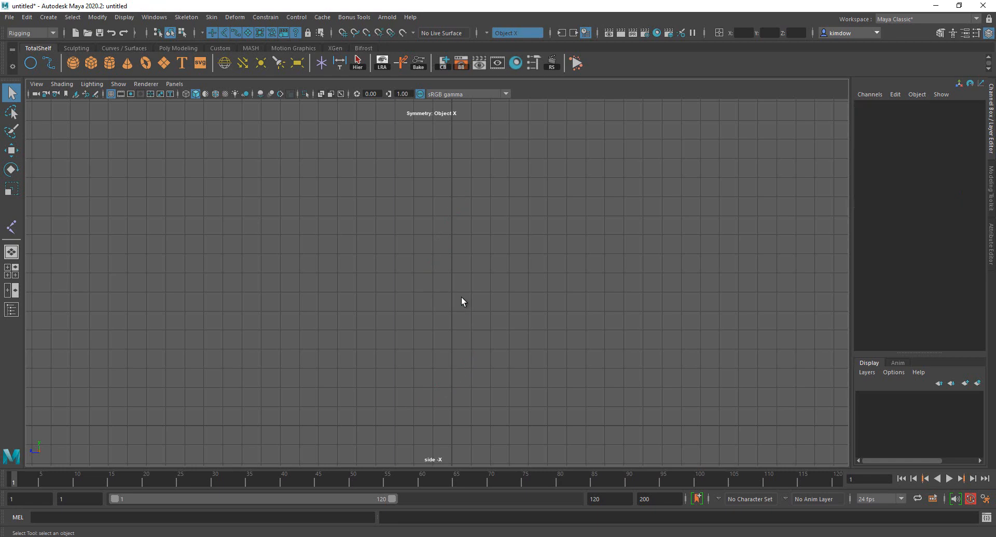
left_click(195, 19)
left_click(290, 43)
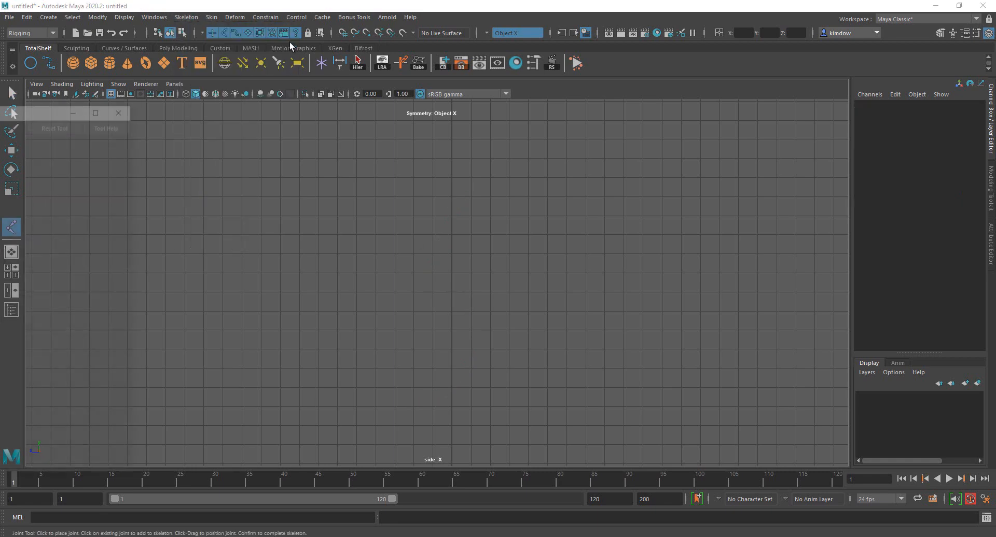
left_click_drag(25, 114, 313, 73)
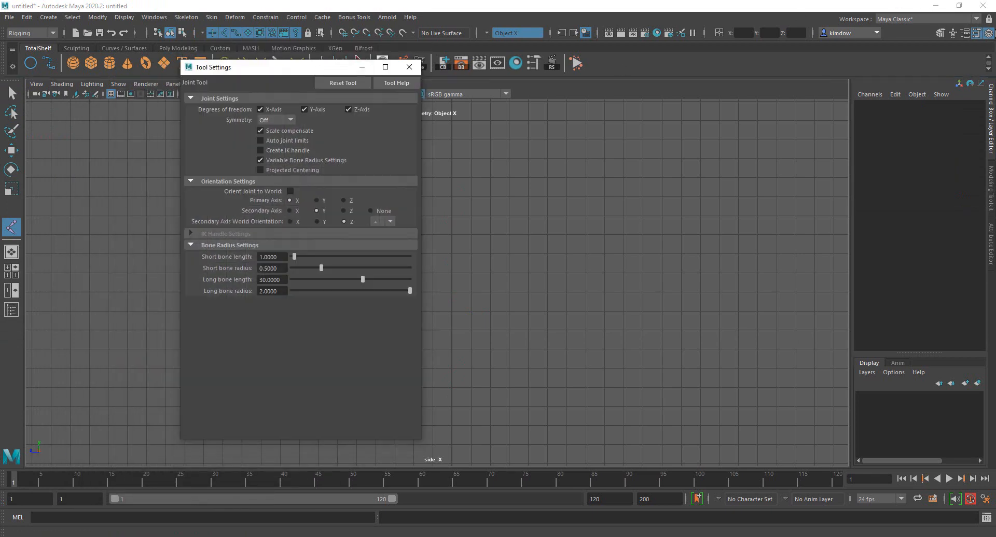
left_click(355, 83)
left_click_drag(253, 67, 185, 70)
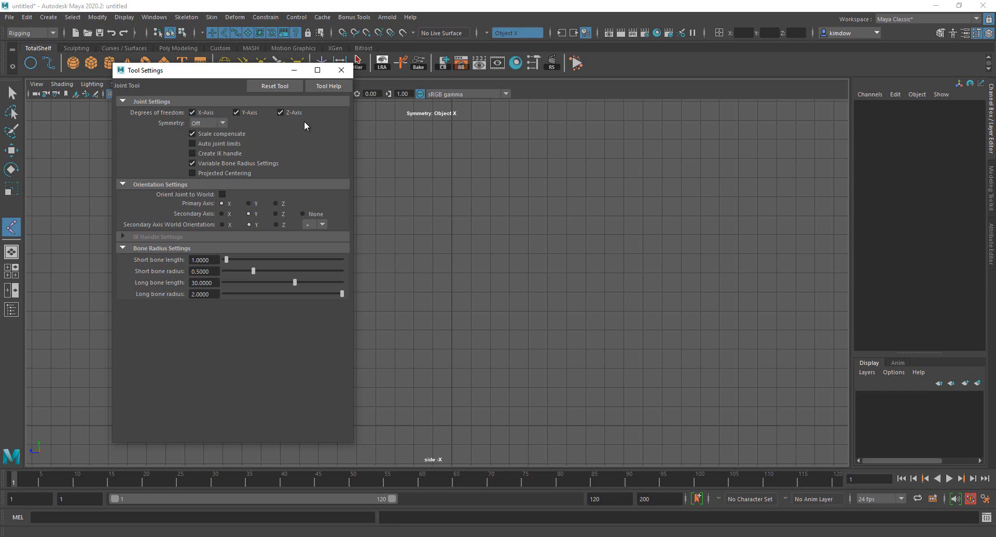
left_click(222, 124)
left_click(221, 122)
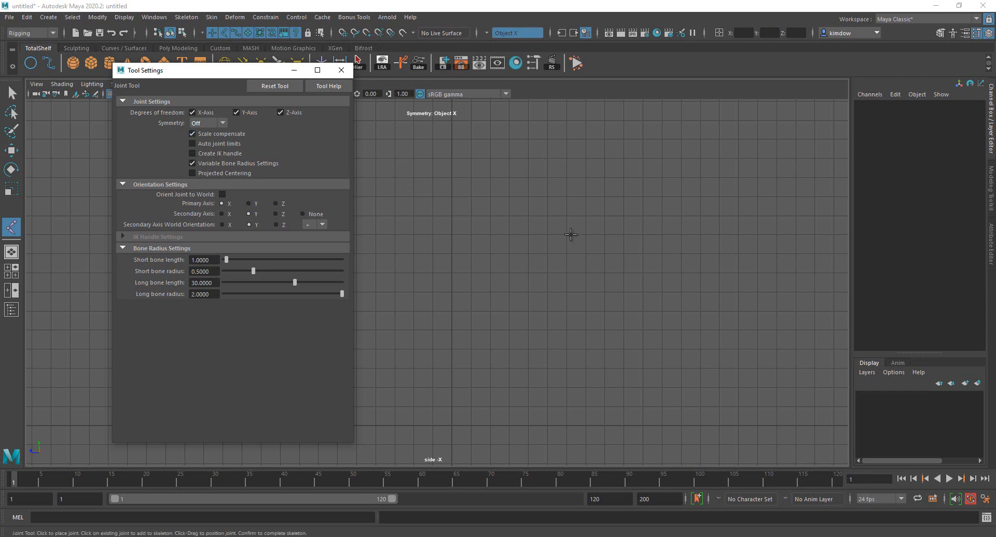
Step: Draw a four-joint arched chain in the side view, starting at about Y 10.5, Z 1.8
right_click_drag(594, 239, 572, 241, "alt")
left_click(418, 226)
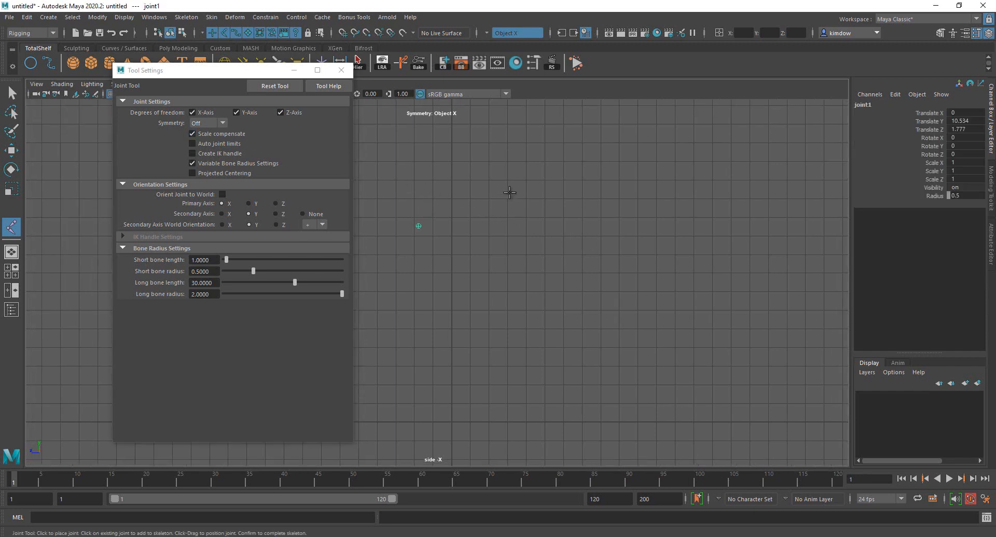
left_click(510, 194)
left_click(592, 249)
left_click(580, 349)
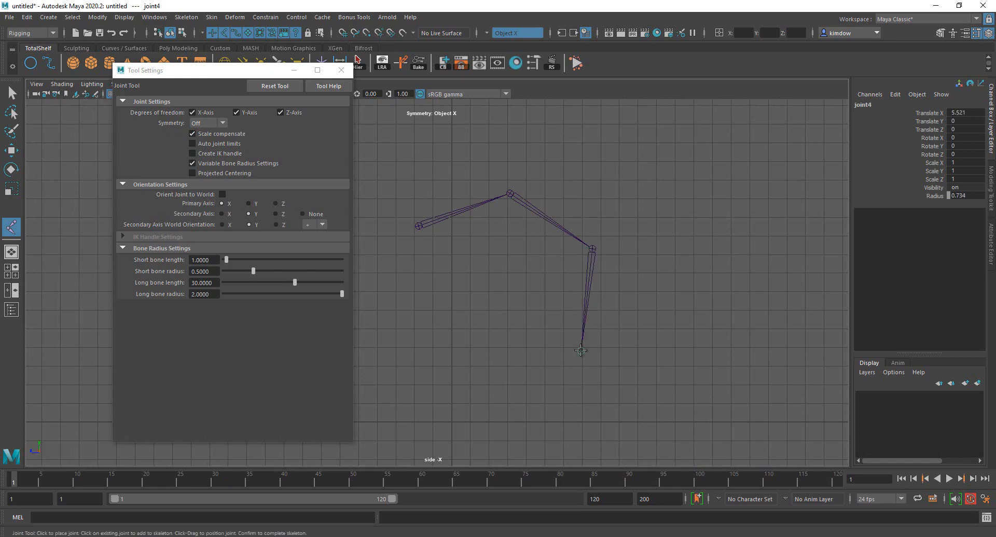
key("q")
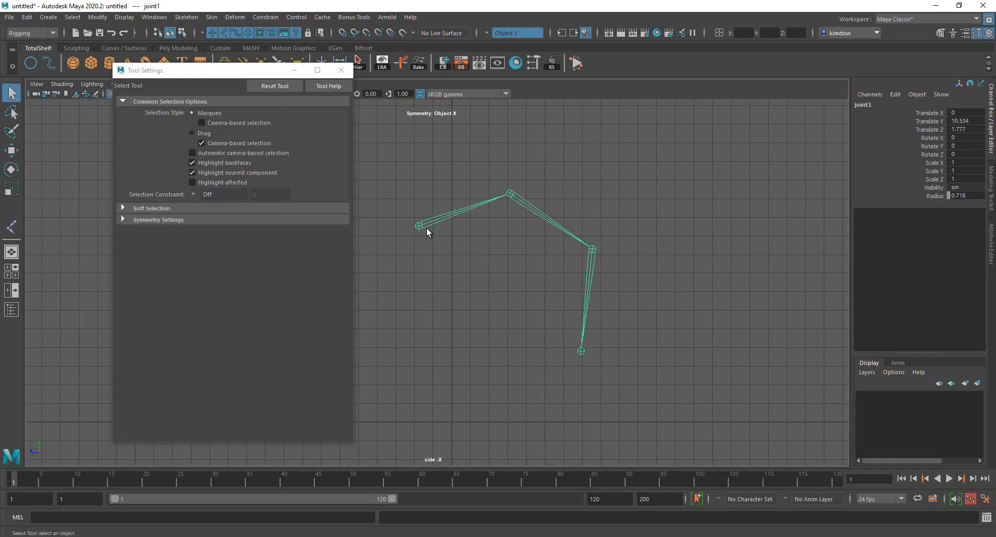
Step: Show the Outliner and expand the full hierarchy under joint1
left_click(11, 309)
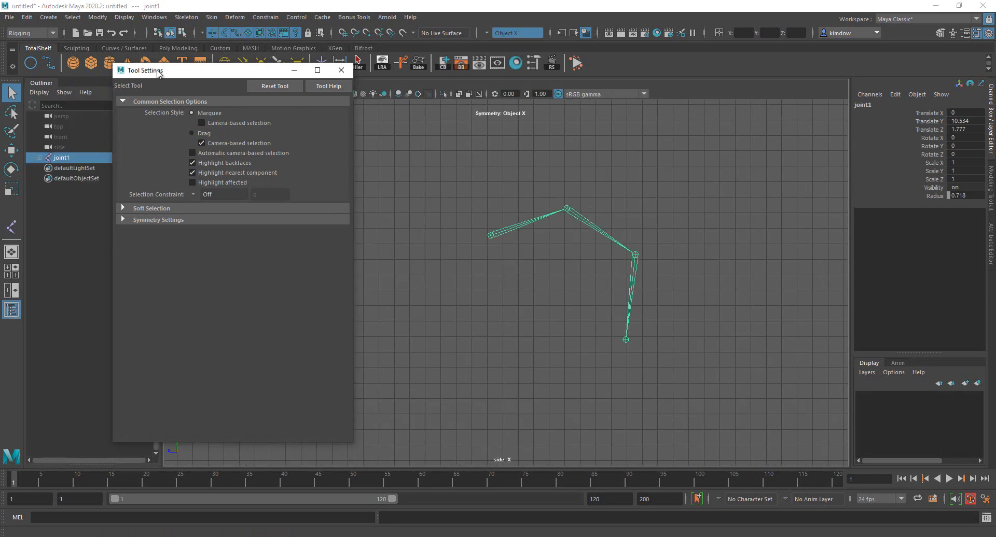
left_click_drag(158, 73, 223, 74)
left_click(40, 157)
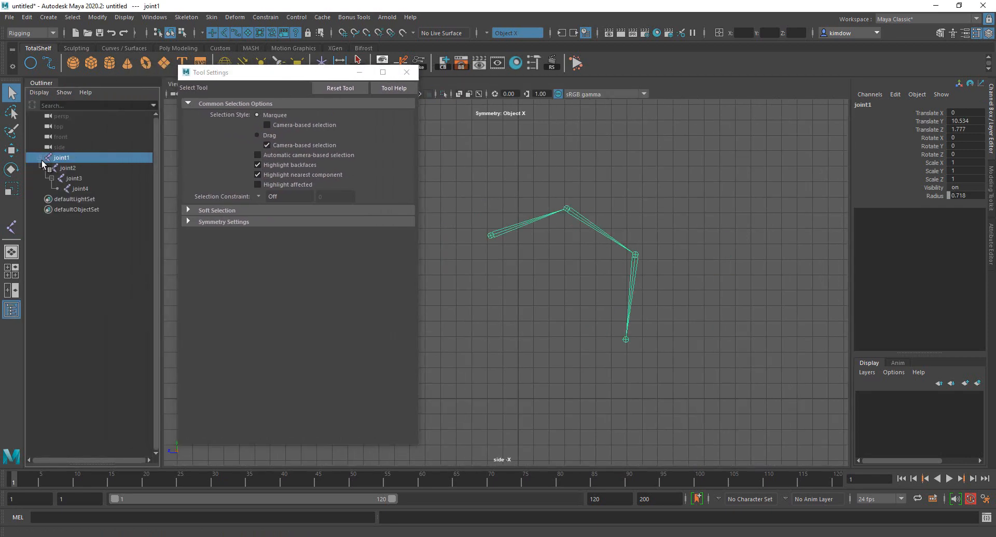
Step: Scale joint1 uniformly to about 1.81, select joint2, and undo the selection and scaling
right_click_drag(505, 304, 567, 303, "alt")
key("r")
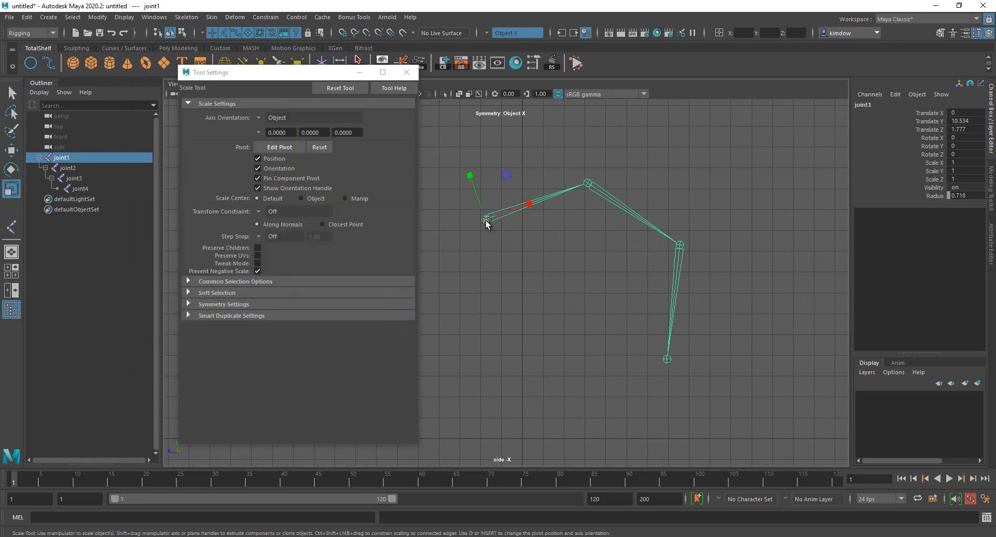
left_click_drag(484, 220, 697, 208)
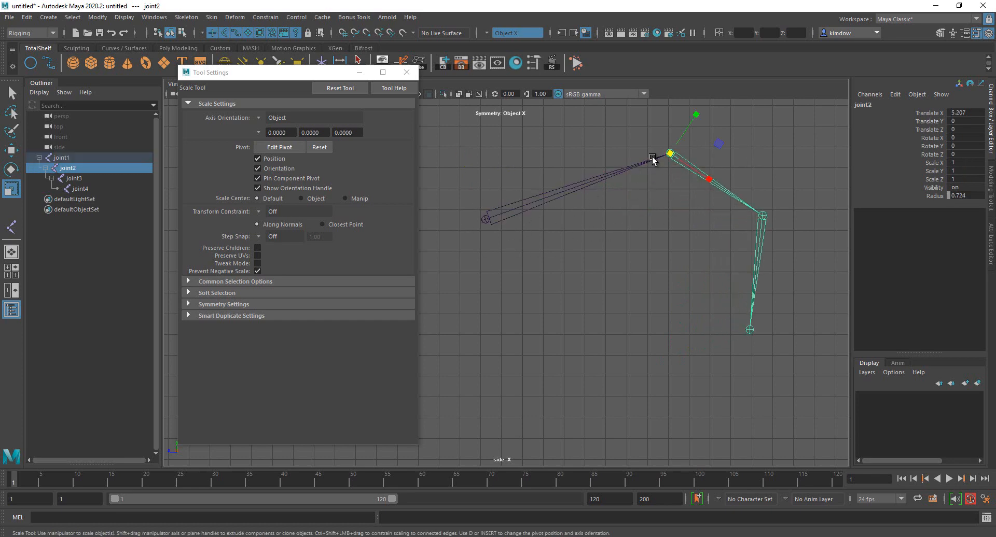
key("ctrl+z")
key("ctrl+z")
key("ctrl+z")
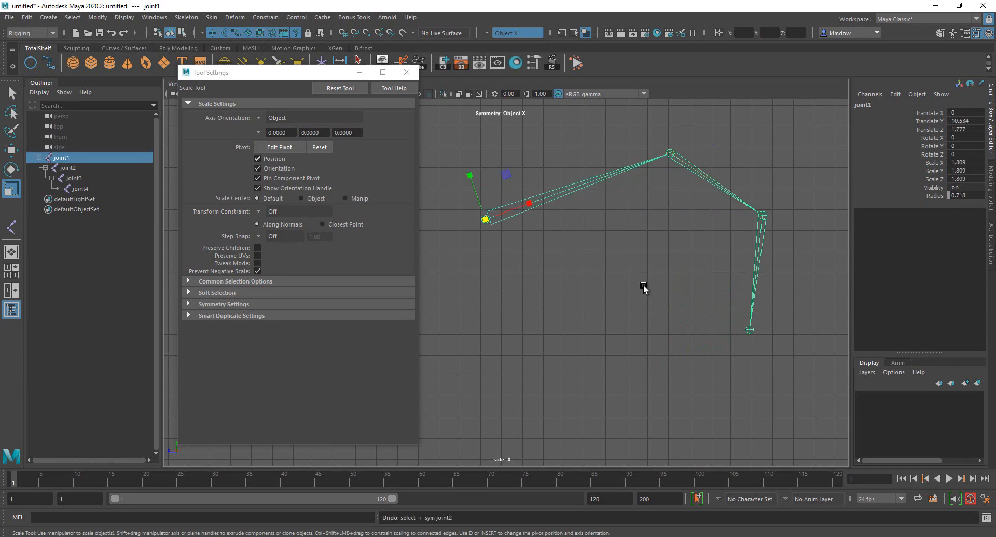
Step: Create a polygon sphere and a polygon cube, and raise the cube to about Translate Y 2.69
left_click(73, 63)
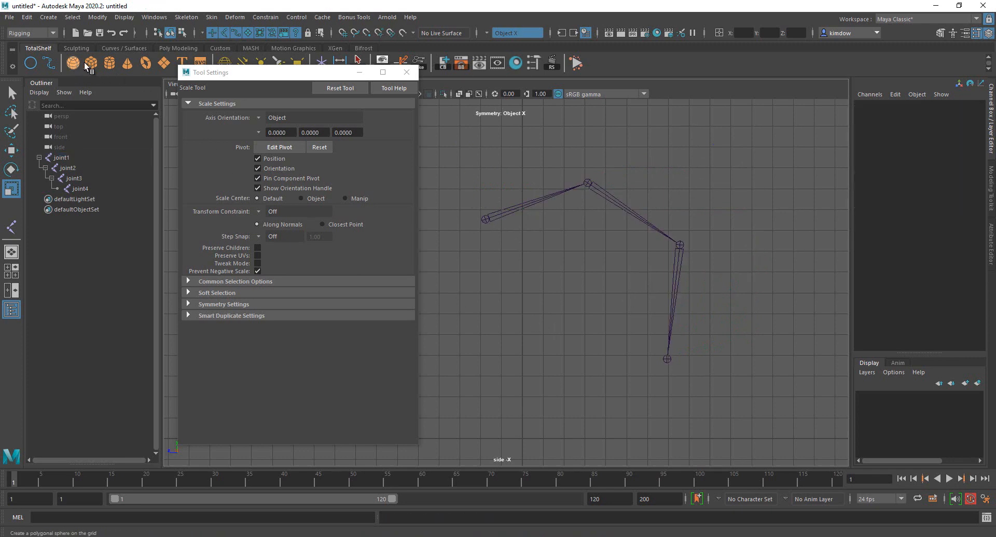
left_click(93, 64)
key("w")
left_click_drag(525, 393, 525, 337)
Step: Parent the cube to the sphere and expand pSphere1 in the Outliner
left_click(525, 428, "shift")
key("p")
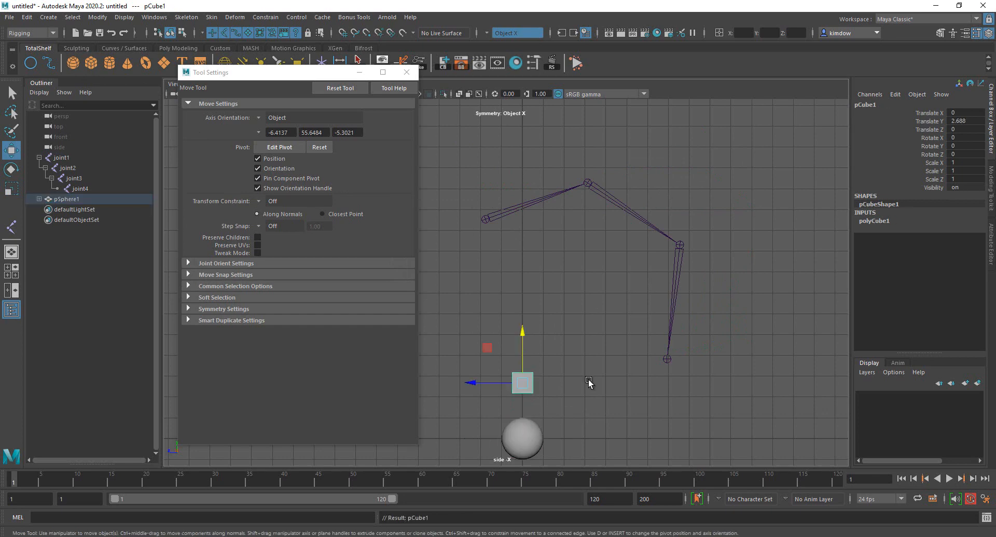
left_click(586, 382)
left_click(539, 423)
left_click(39, 199)
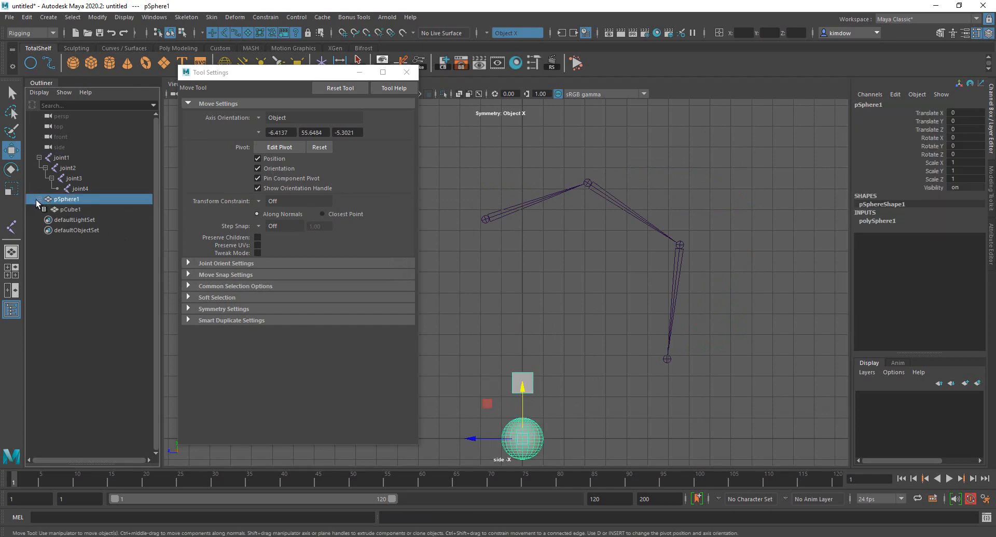
Step: Scale the parent sphere uniformly to about 2.89
left_click(588, 378)
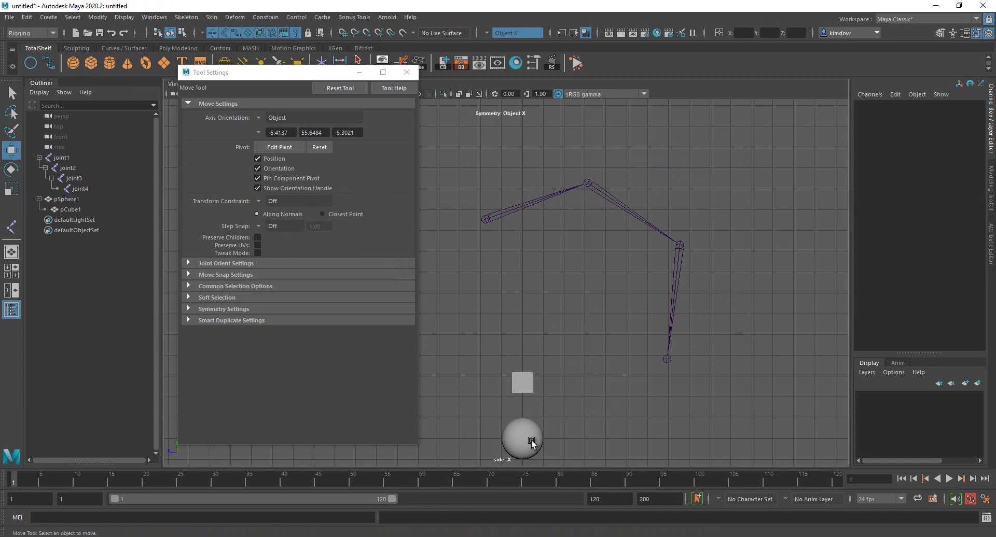
left_click(529, 447)
key("r")
left_click_drag(529, 449, 626, 395)
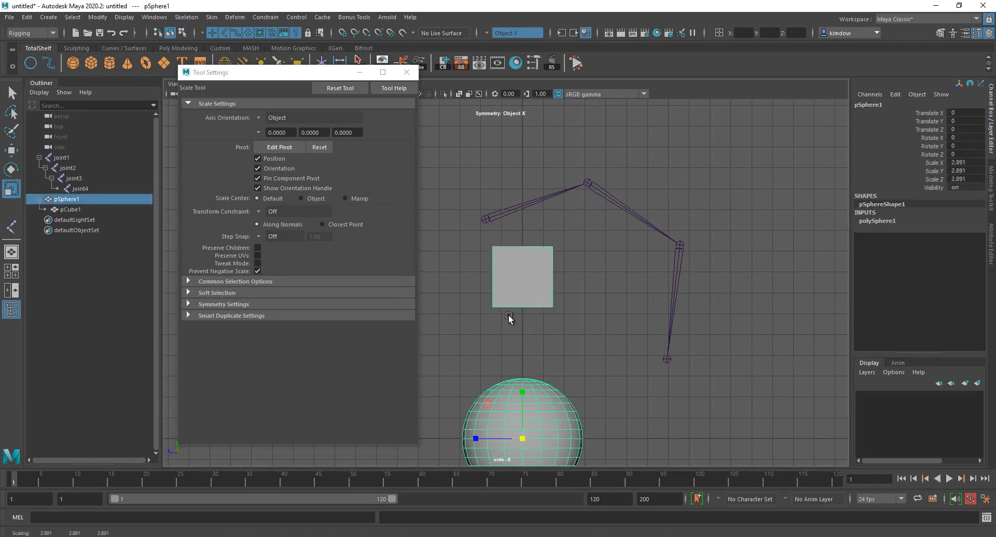
Step: Delete the scaled parent sphere together with its child cube
key("Delete")
Step: Try scaling joint1 uniformly to about 1.865 and joint2 to about 1.877, undoing each scale
left_click(485, 219)
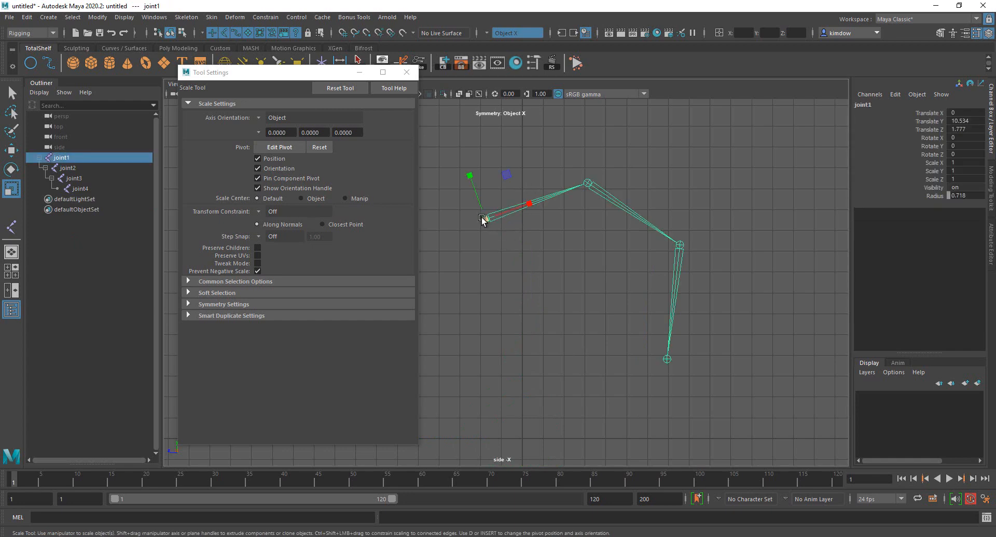
left_click_drag(486, 218, 771, 116)
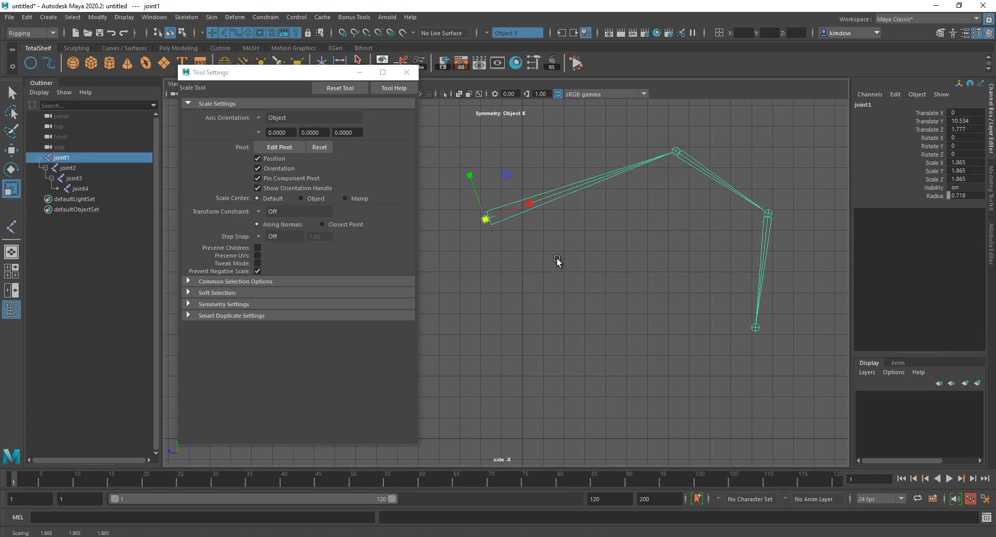
key("ctrl+z")
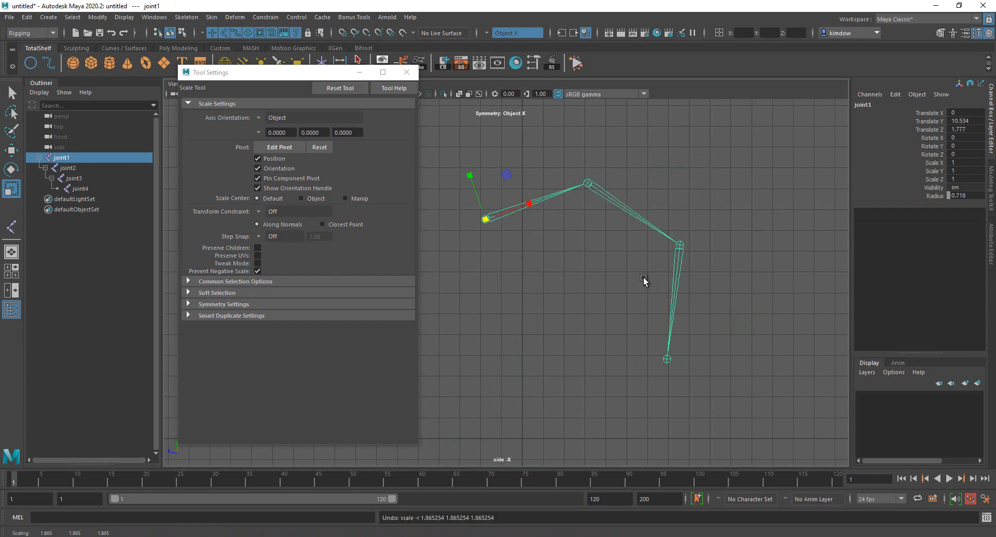
left_click_drag(643, 278, 738, 295)
left_click(646, 210)
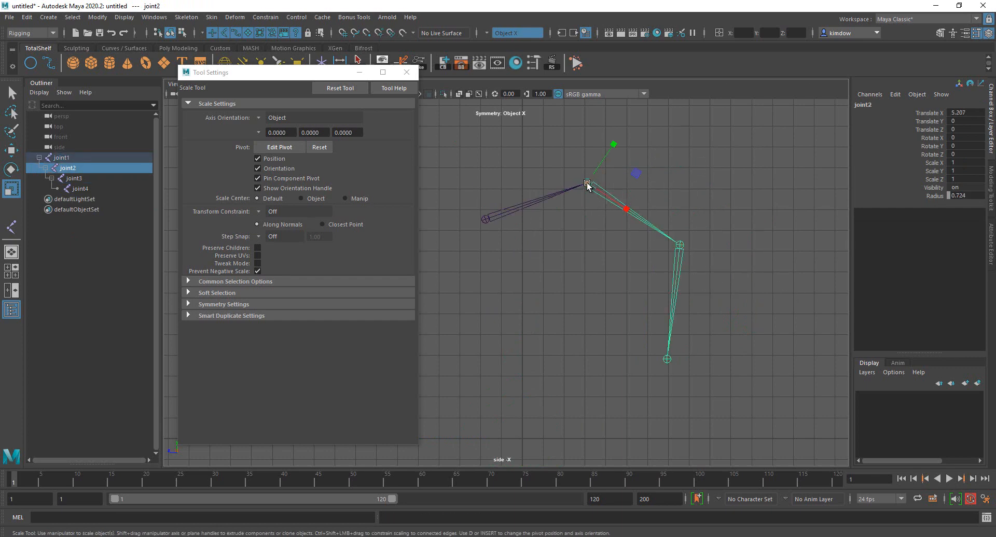
left_click_drag(590, 185, 721, 222)
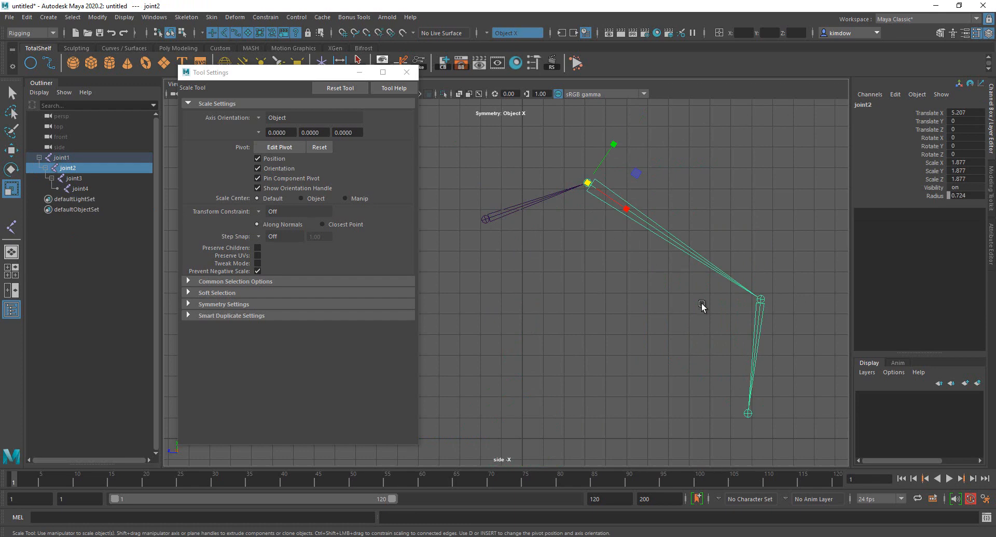
key("ctrl+z")
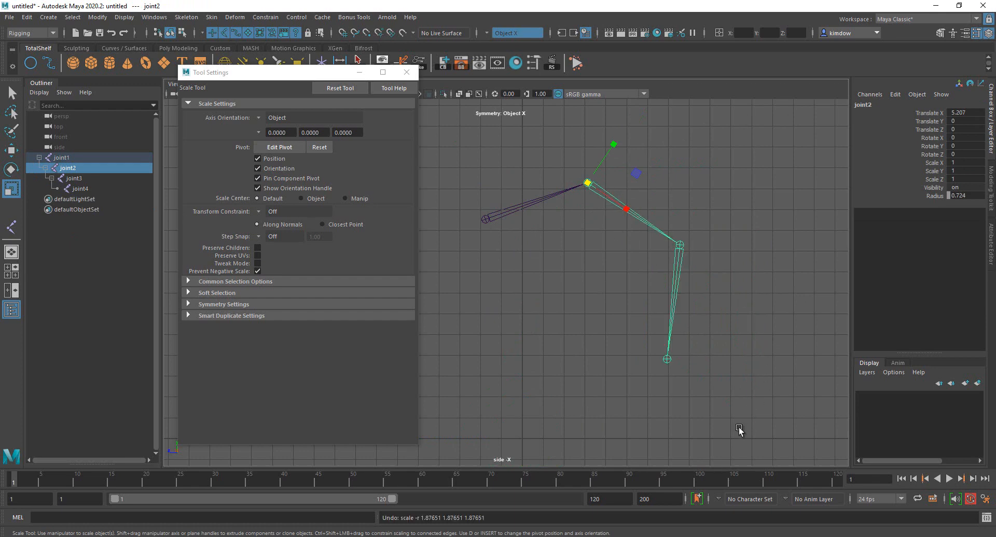
Step: Open the Node Editor and graph the output connections of joint1 through joint4
key("y")
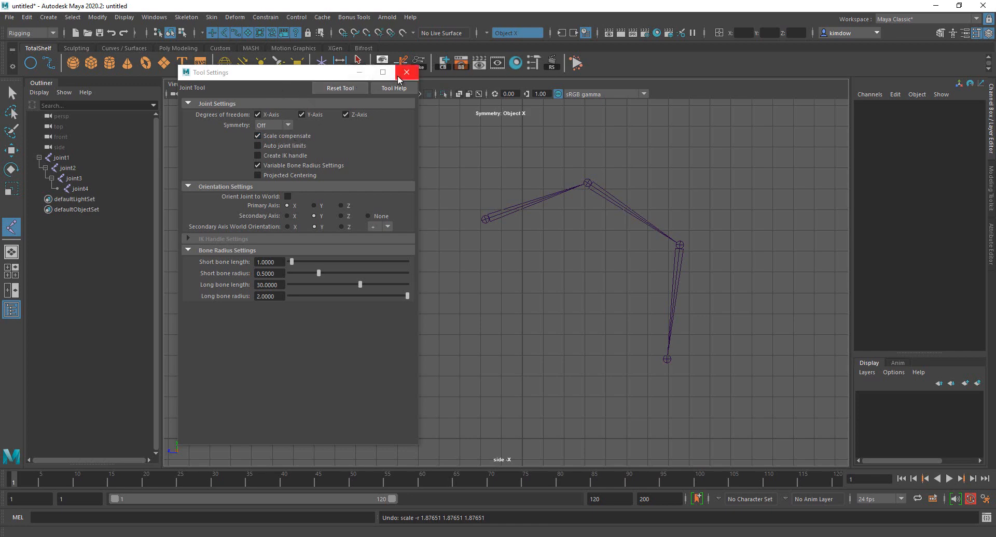
left_click(154, 18)
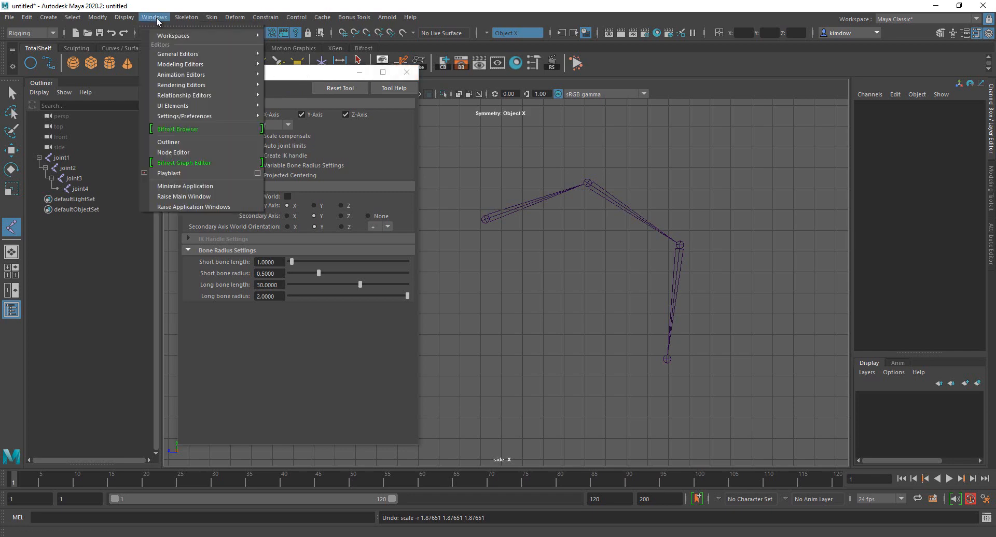
left_click(186, 153)
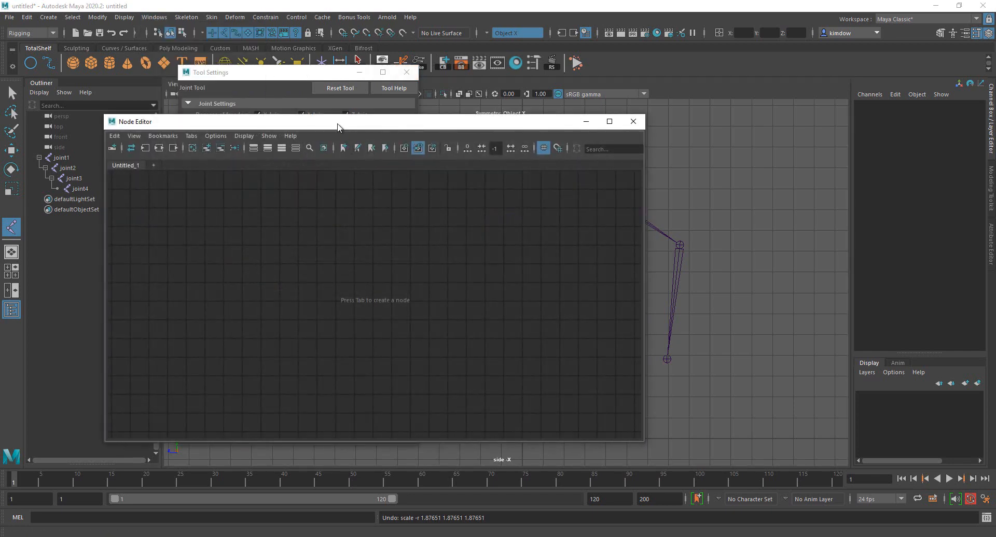
left_click_drag(336, 185, 252, 168)
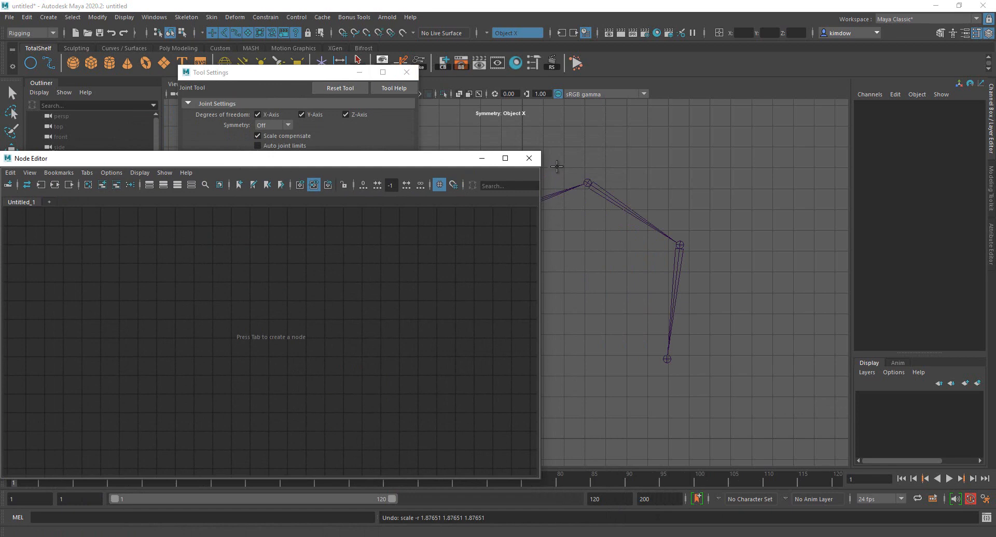
left_click(561, 242)
key("q")
left_click(562, 242)
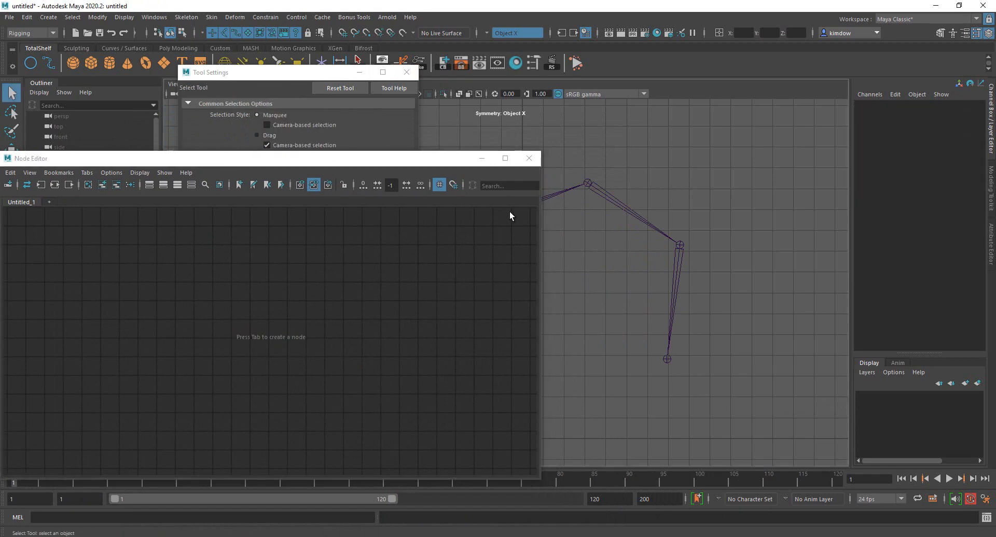
left_click_drag(299, 153, 505, 130)
left_click(83, 159)
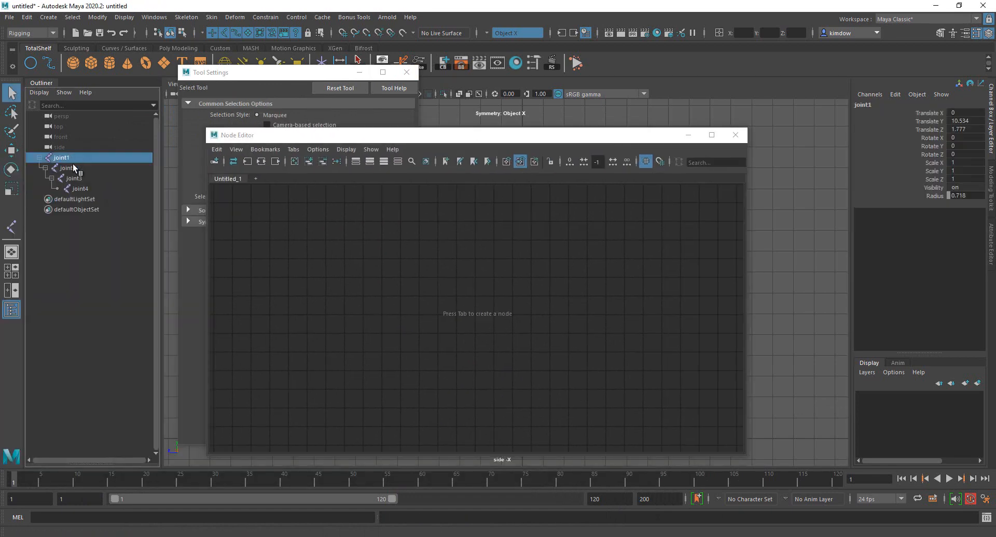
left_click(79, 189, "shift")
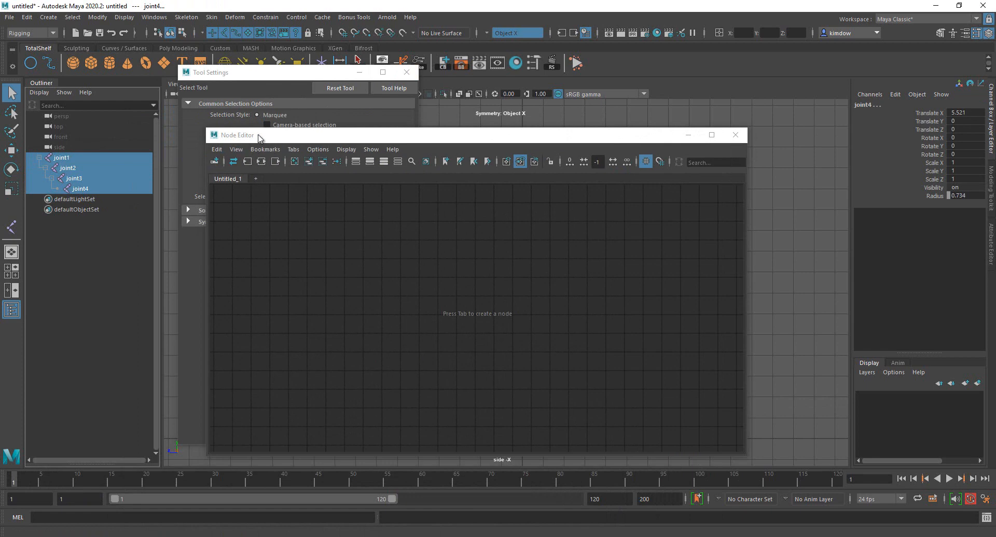
left_click(273, 162)
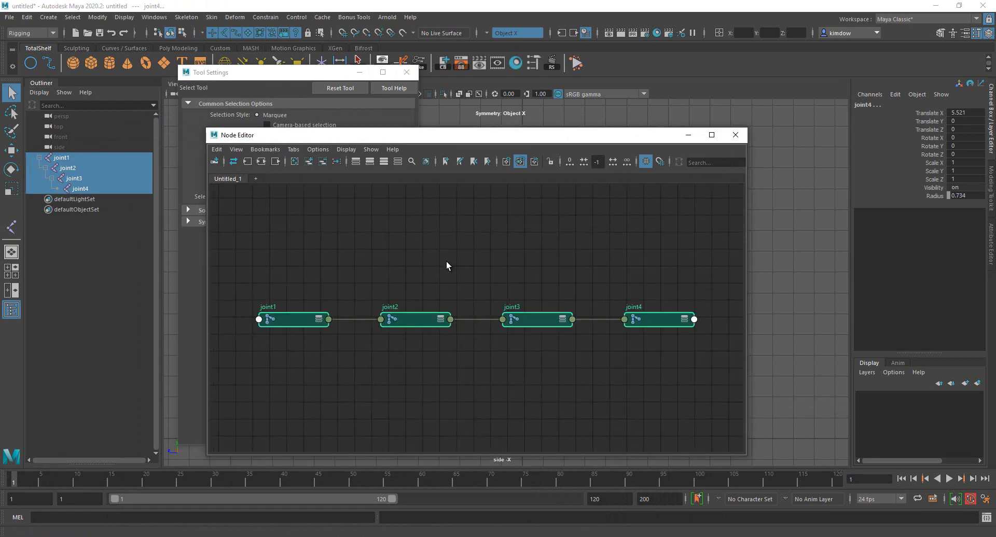
Step: Spread the joint nodes apart in the graph, inspect the connection from joint1 to joint2, and close the Node Editor
left_click(446, 263)
left_click_drag(307, 317, 341, 224)
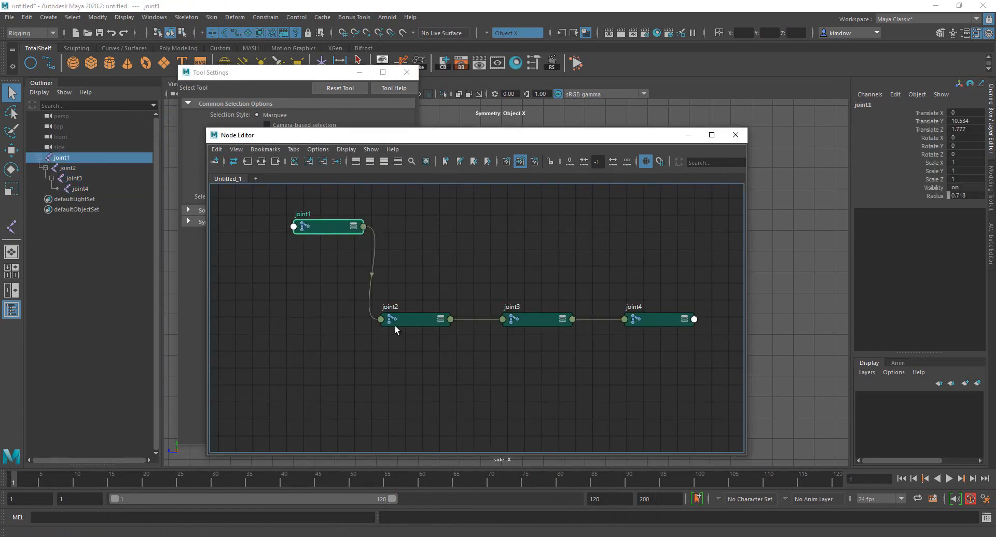
left_click_drag(528, 333, 521, 387)
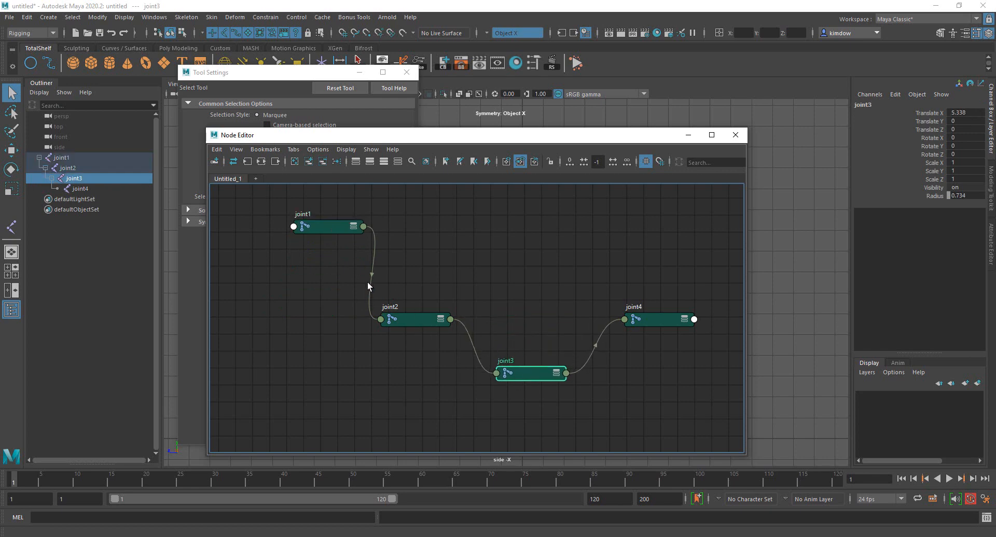
left_click_drag(639, 320, 619, 302)
left_click_drag(341, 229, 319, 224)
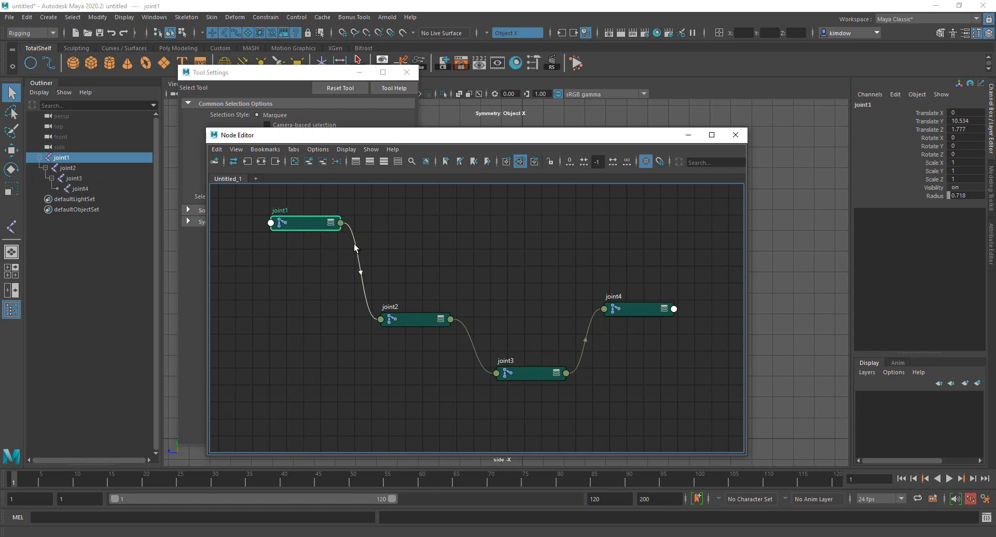
mouse_move(355, 245)
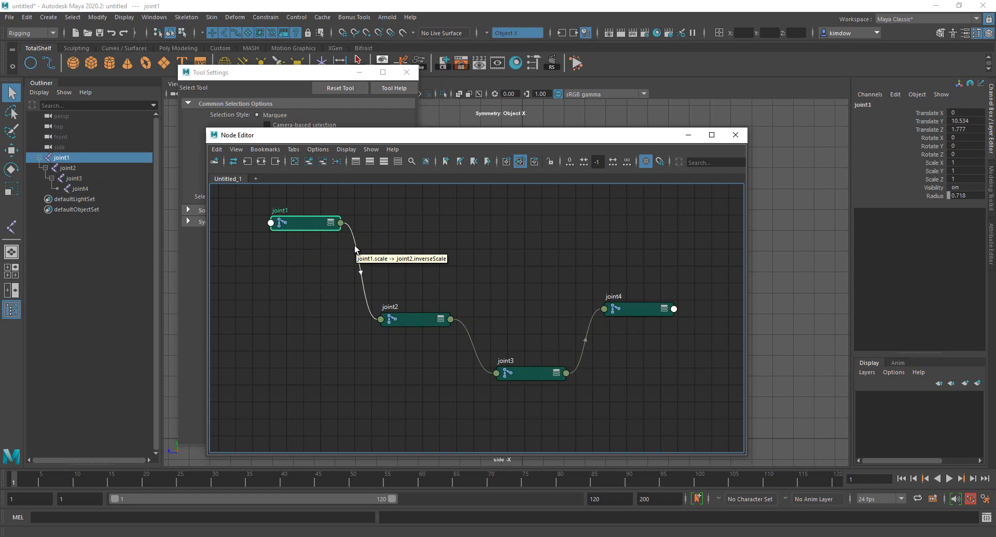
left_click(734, 136)
Step: Try scaling joint1 uniformly to about 1.209 and again to about 1.881, undoing each scale
left_click(522, 179)
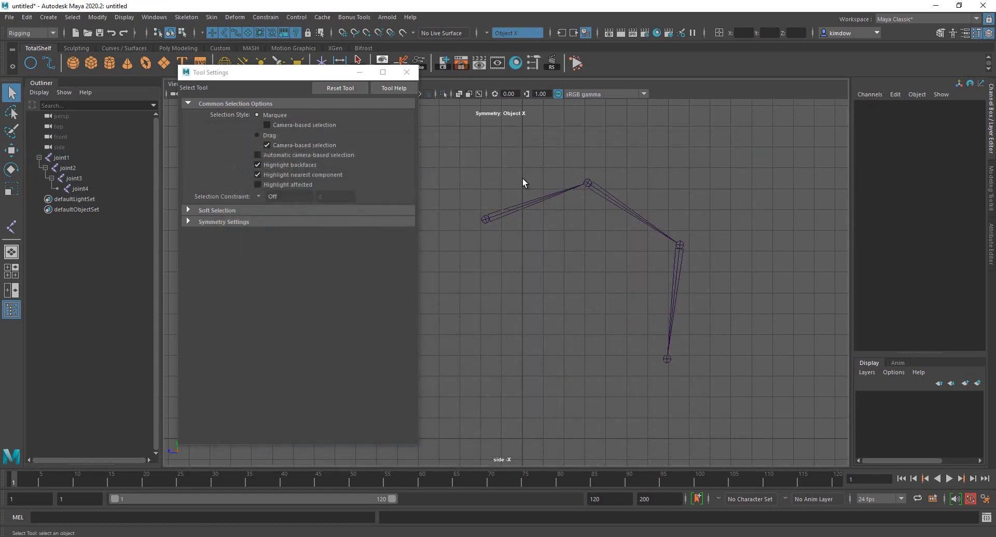
left_click_drag(522, 178, 504, 254)
key("r")
left_click_drag(484, 217, 717, 167)
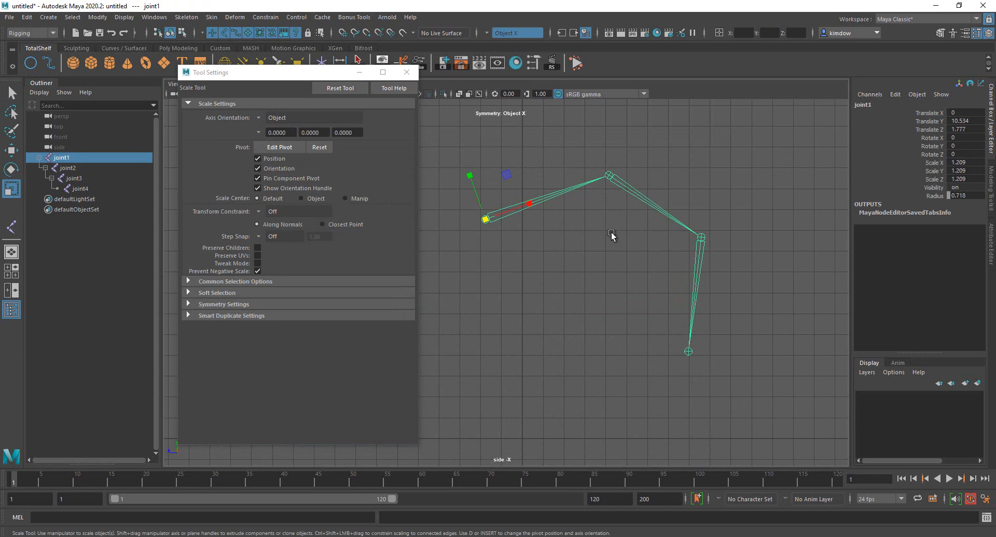
middle_click_drag(585, 288, 574, 297)
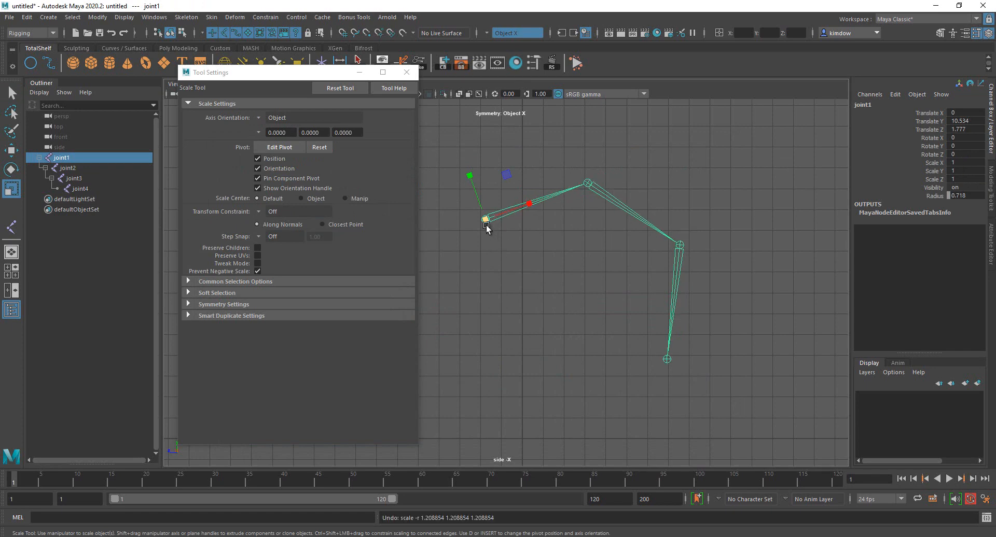
left_click_drag(485, 219, 755, 117)
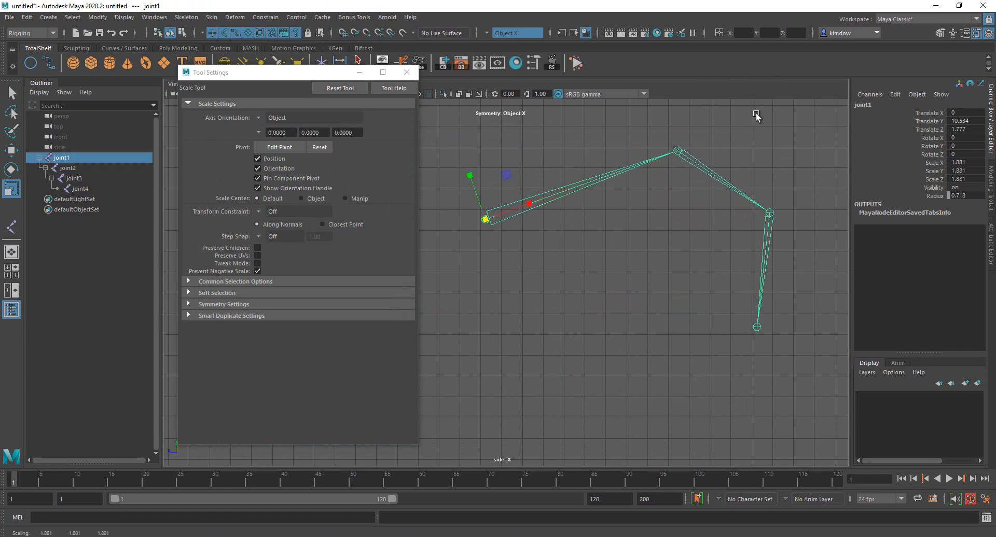
key("ctrl+z")
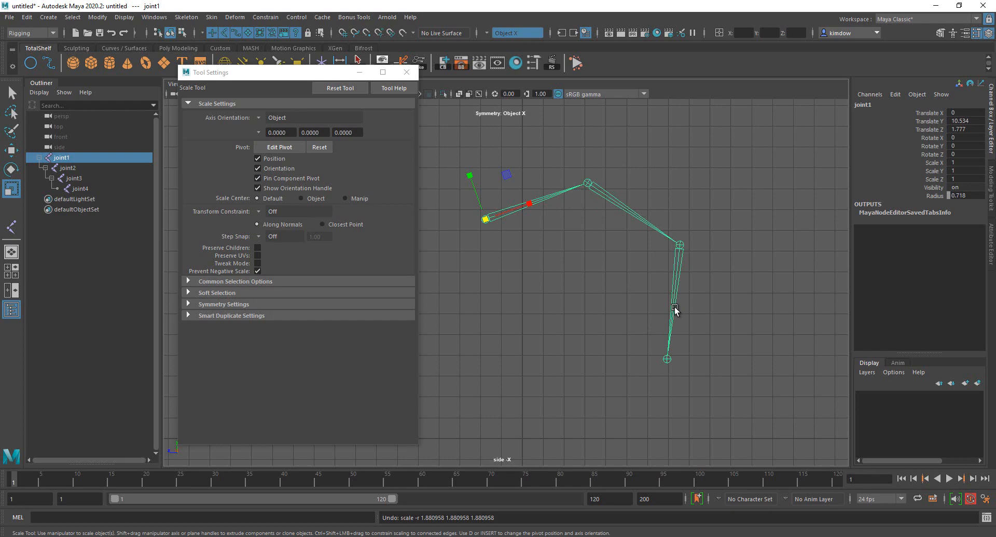
Step: Delete the whole four-joint chain from the side view
left_click(560, 335)
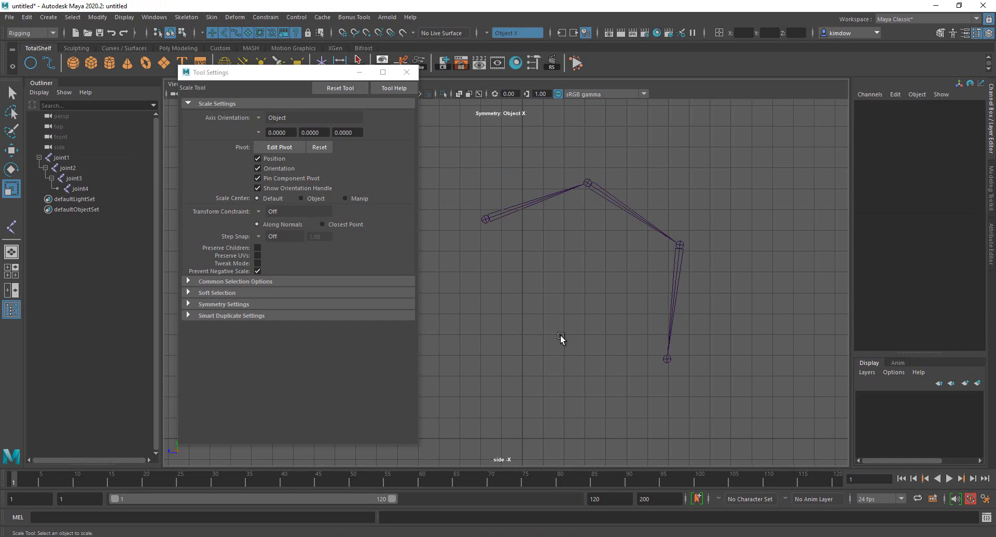
left_click_drag(521, 191, 525, 253)
key("Delete")
Step: Turn off Scale compensate for the Joint Tool and draw a zigzag chain of four joints in the side view
key("y")
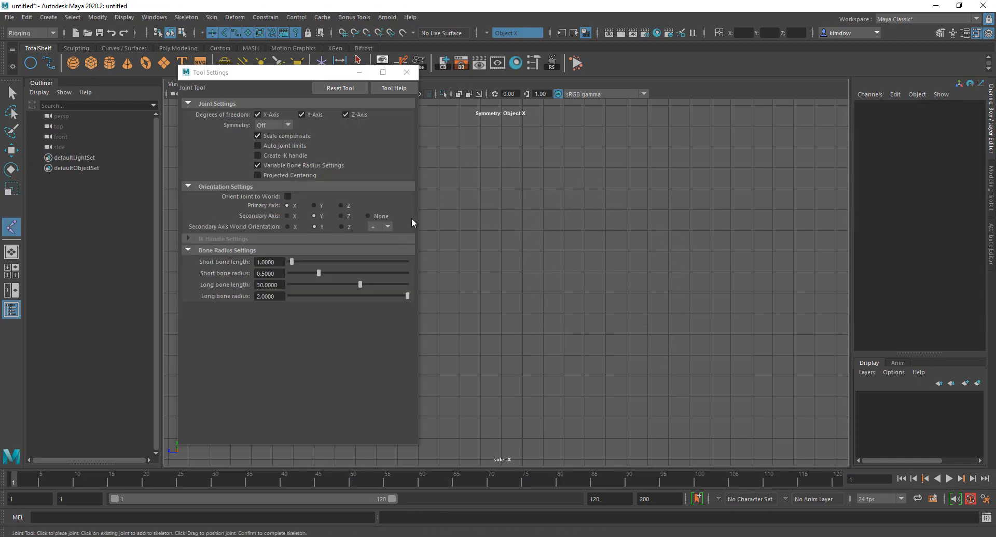
left_click(276, 136)
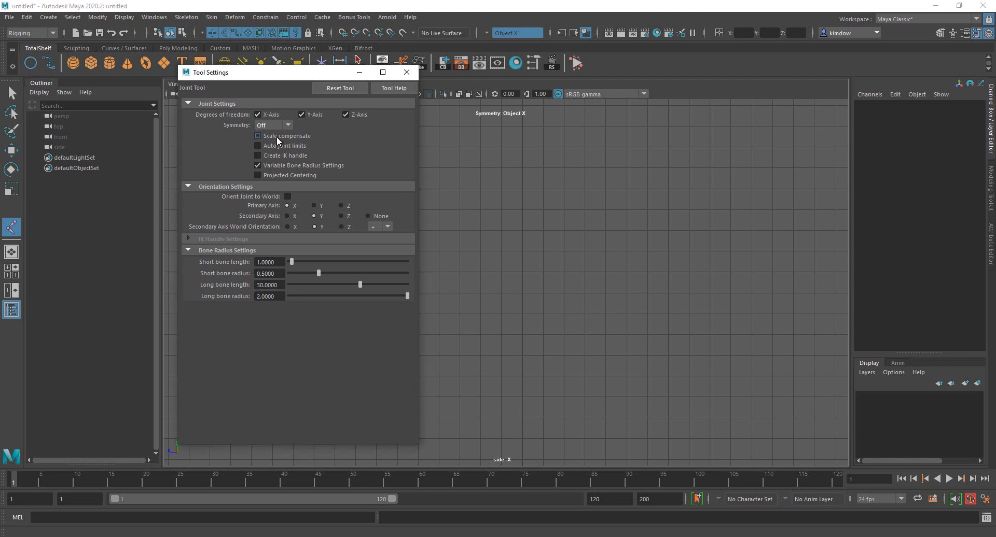
left_click(537, 145)
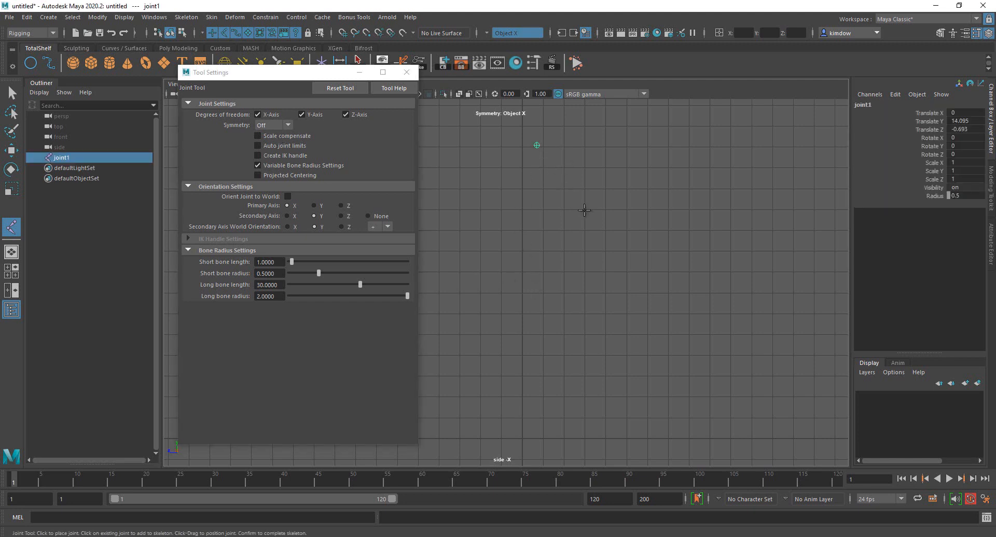
left_click(585, 211)
left_click(540, 280)
left_click(628, 363)
Step: Scale the new chain's root joint uniformly to about 1.662 and undo the scaling
key("r")
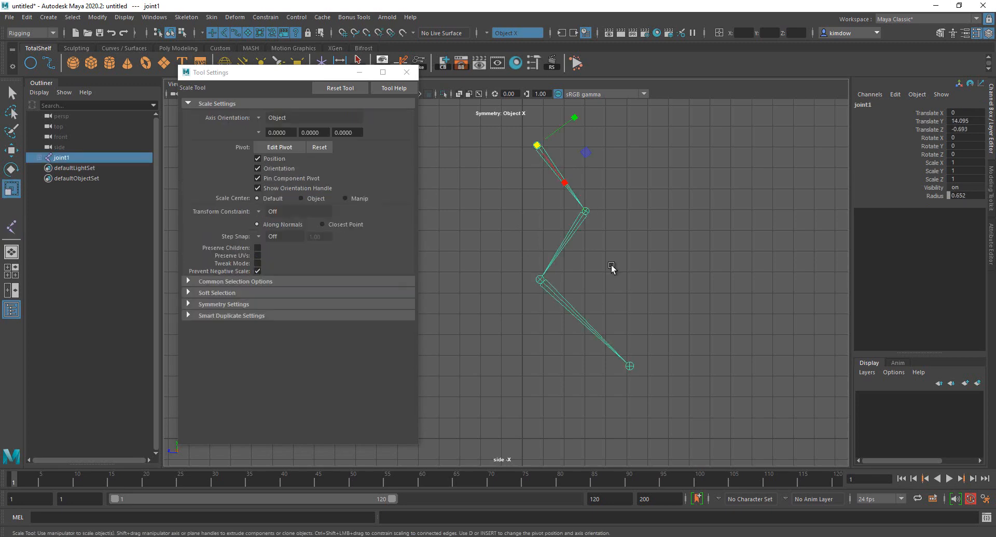
left_click_drag(538, 146, 731, 373)
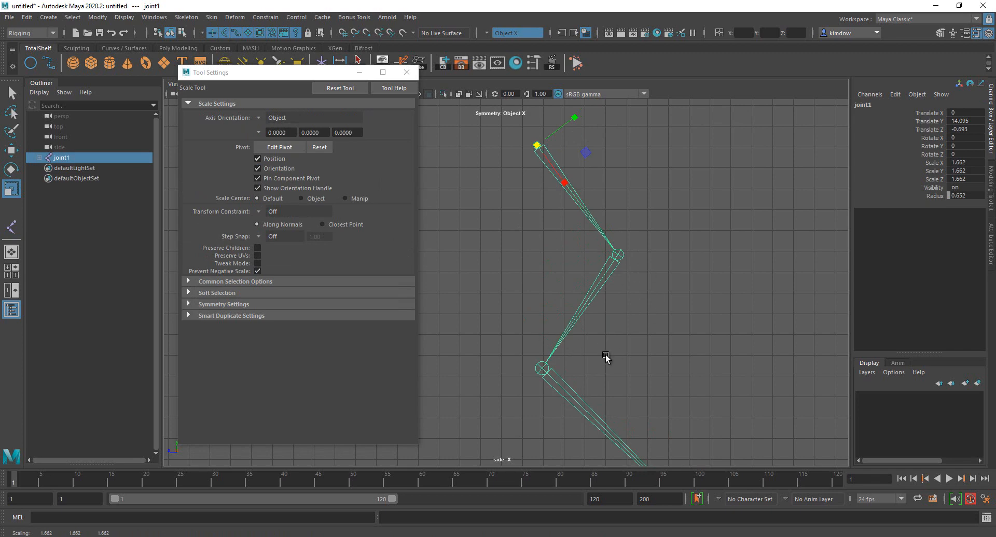
key("ctrl+z")
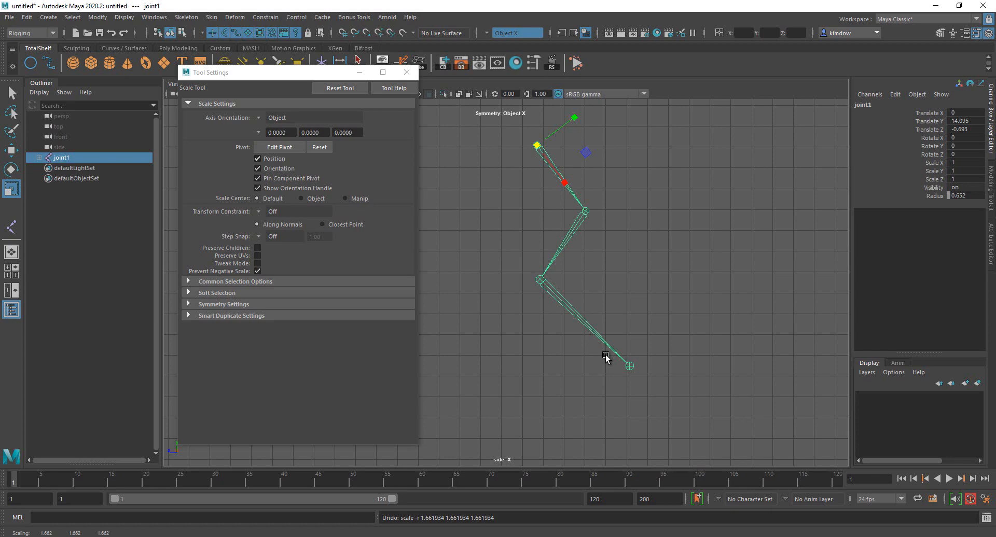
Step: Delete the zigzag joint chain and turn Scale compensate back on for the Joint Tool
key("Delete")
key("y")
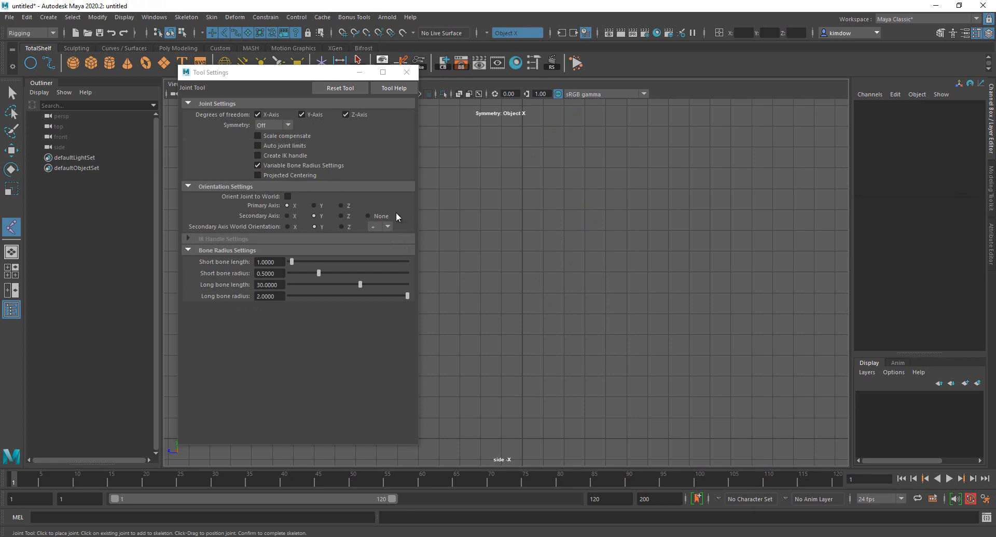
left_click(322, 85)
left_click(265, 136)
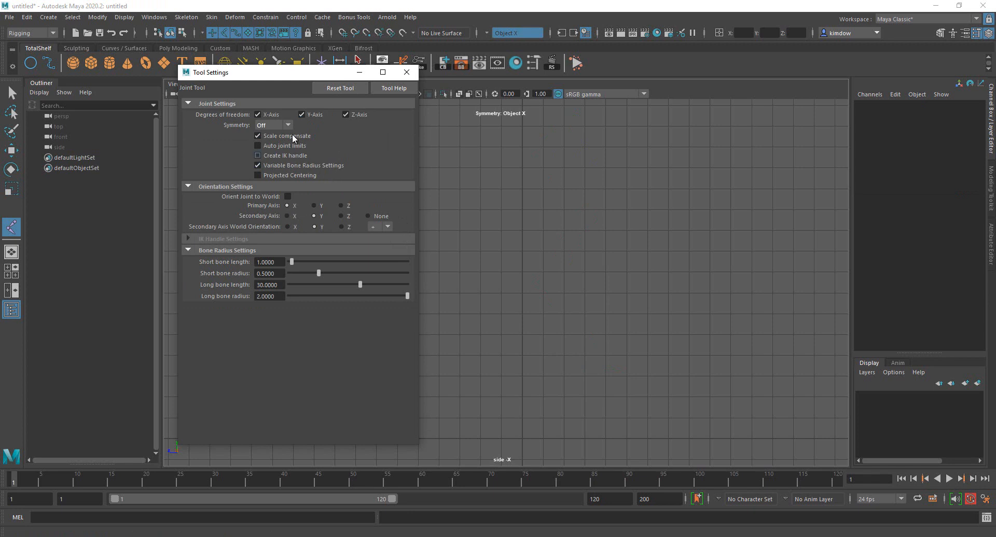
Step: Turn on Auto joint limits for the Joint Tool and draw a bent chain of five joints in the side view
left_click_drag(280, 75, 170, 74)
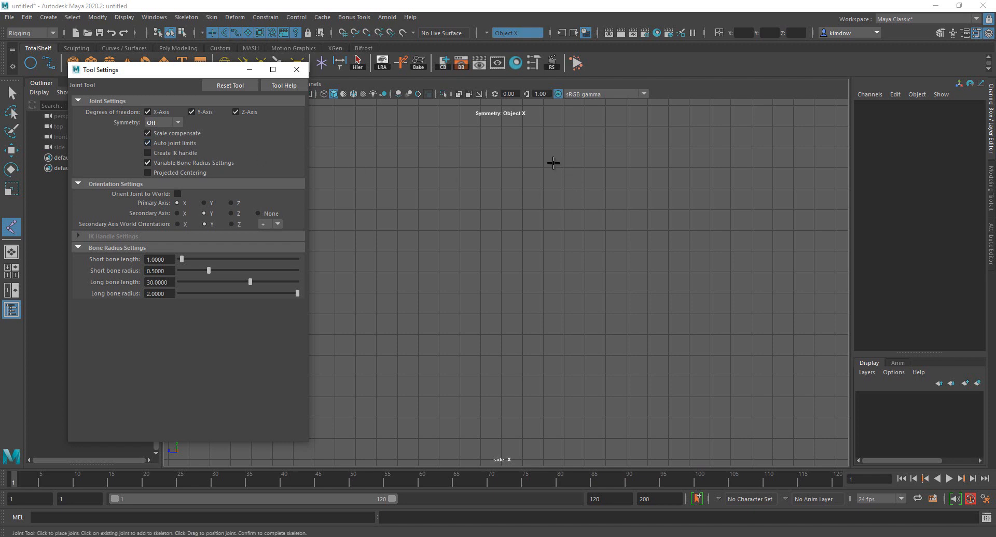
left_click(565, 124)
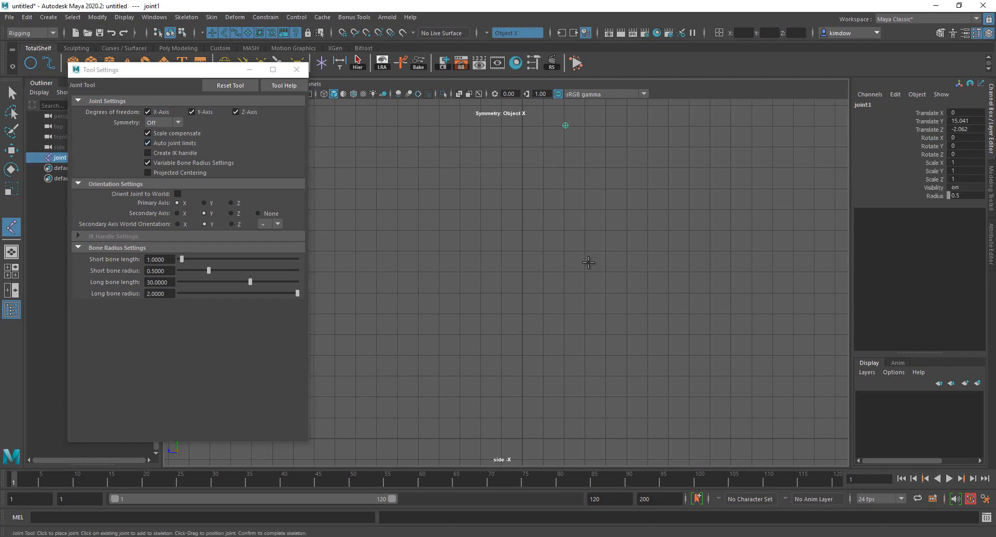
left_click(557, 292)
left_click_drag(582, 348, 587, 441)
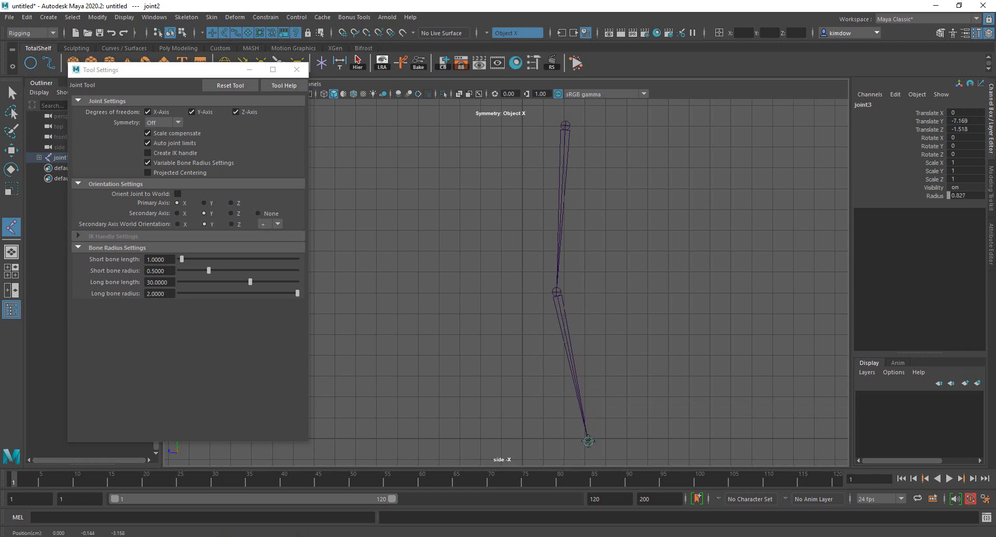
left_click(671, 447)
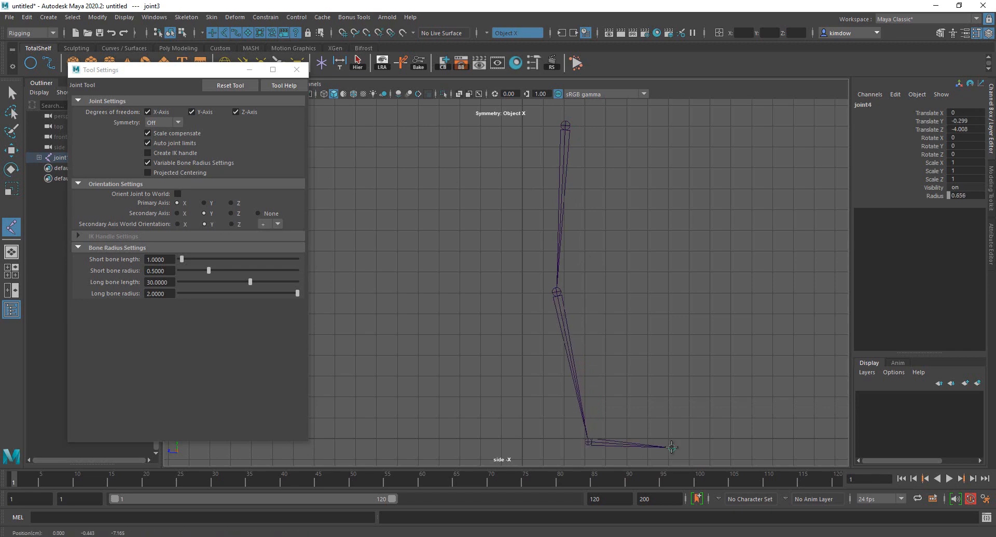
left_click(754, 414)
key("r")
left_click(680, 315)
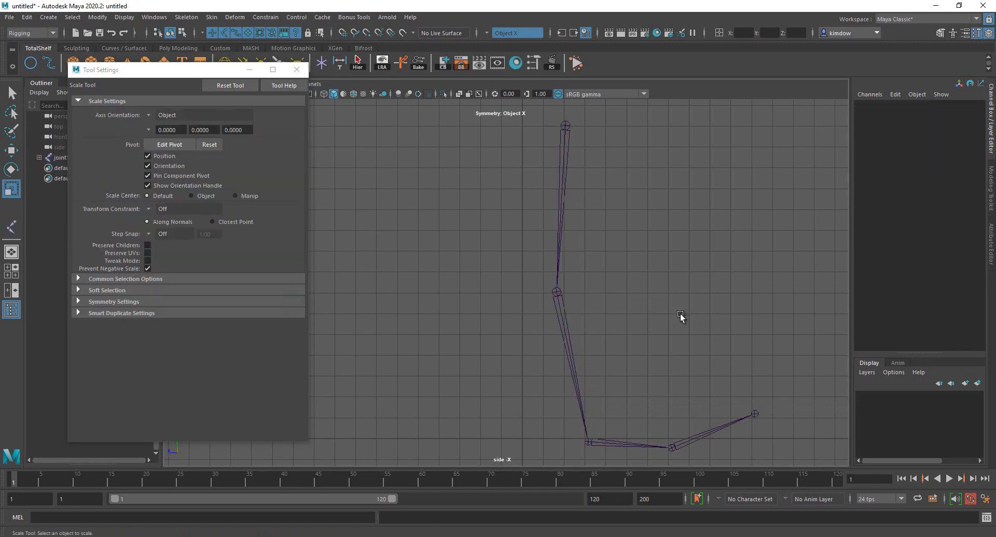
Step: Try rotating the chain's second joint about its Z axis, by about 22.7 degrees at first, and undo the rotations
left_click_drag(501, 331, 719, 324)
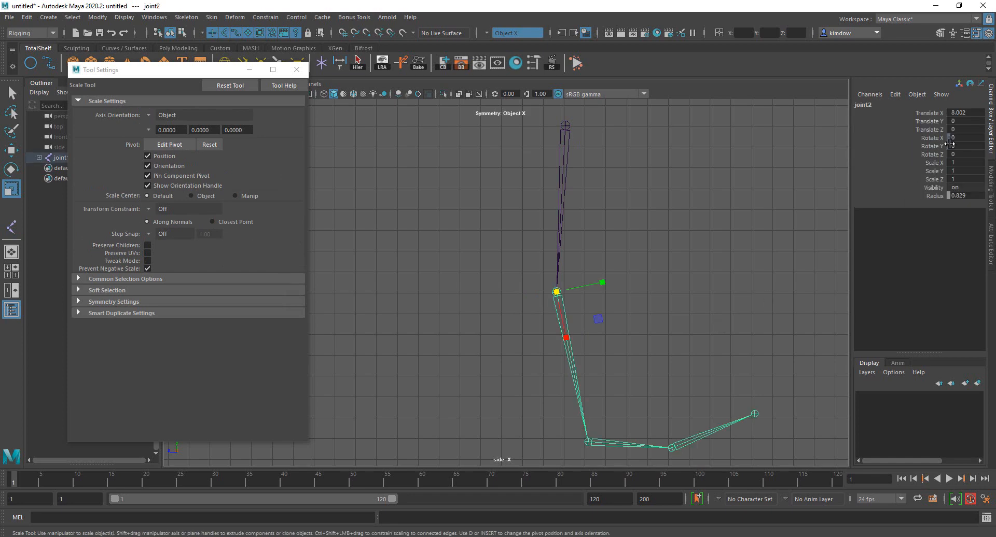
key("e")
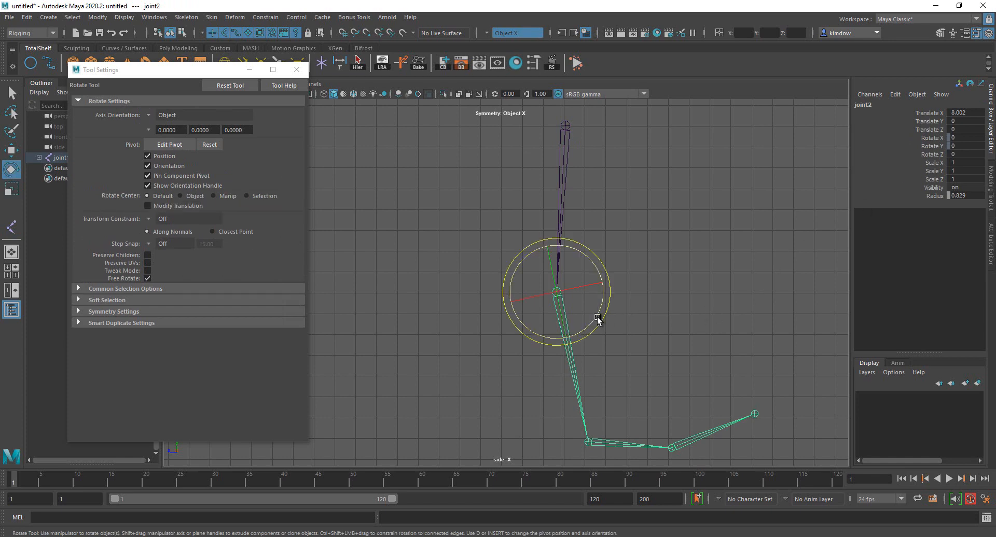
left_click_drag(596, 324, 591, 278)
key("ctrl+z")
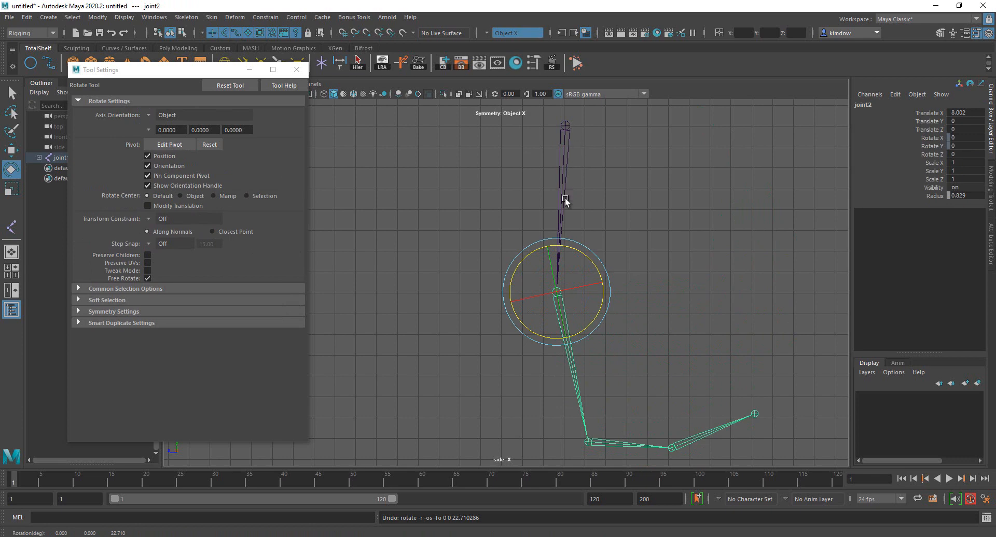
left_click_drag(586, 329, 550, 303)
key("ctrl+z")
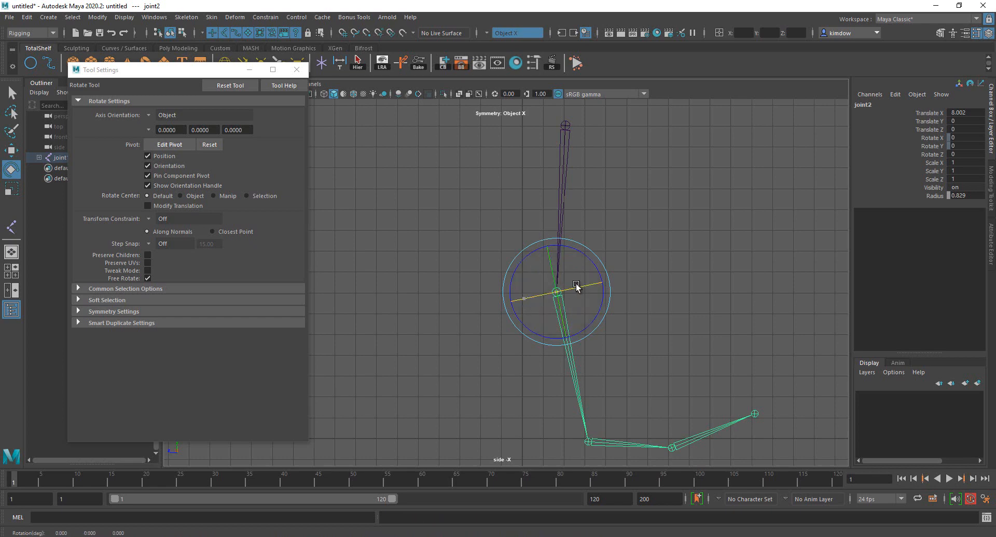
Step: Rotate the chain's second joint about its Z axis to about -14.95 degrees and try to rotate it further
left_click(630, 444)
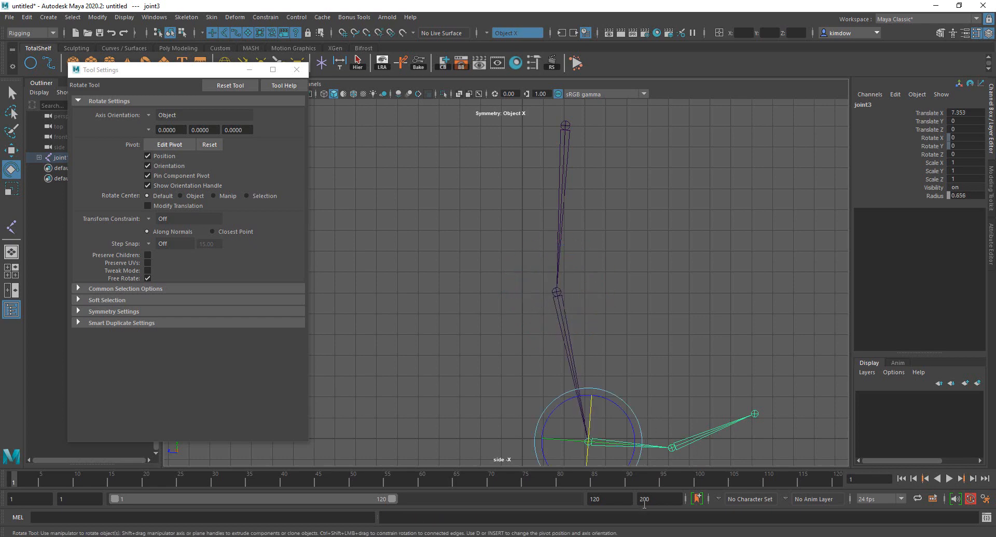
middle_click_drag(684, 298, 649, 211, "alt")
scroll(652, 213, "down", 1)
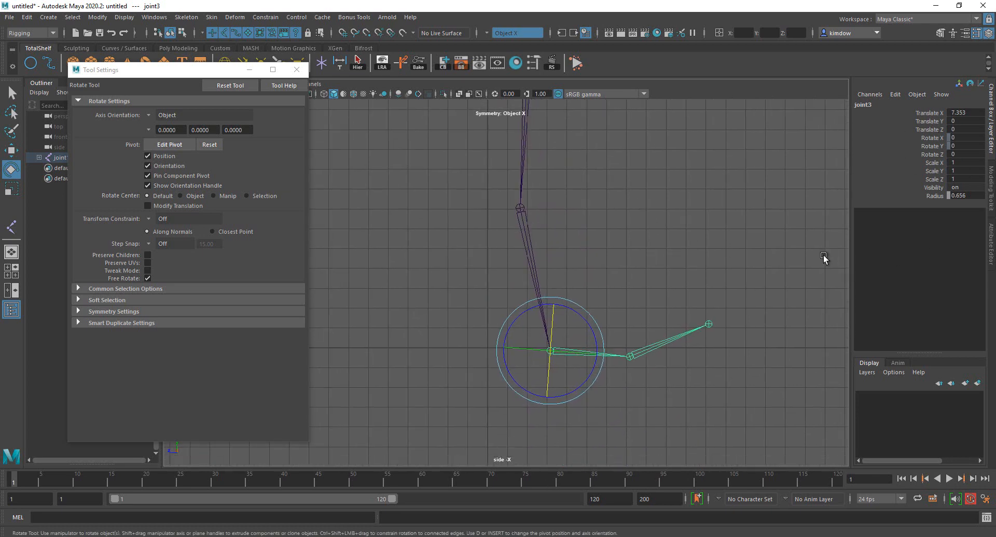
left_click(650, 246)
left_click(531, 272)
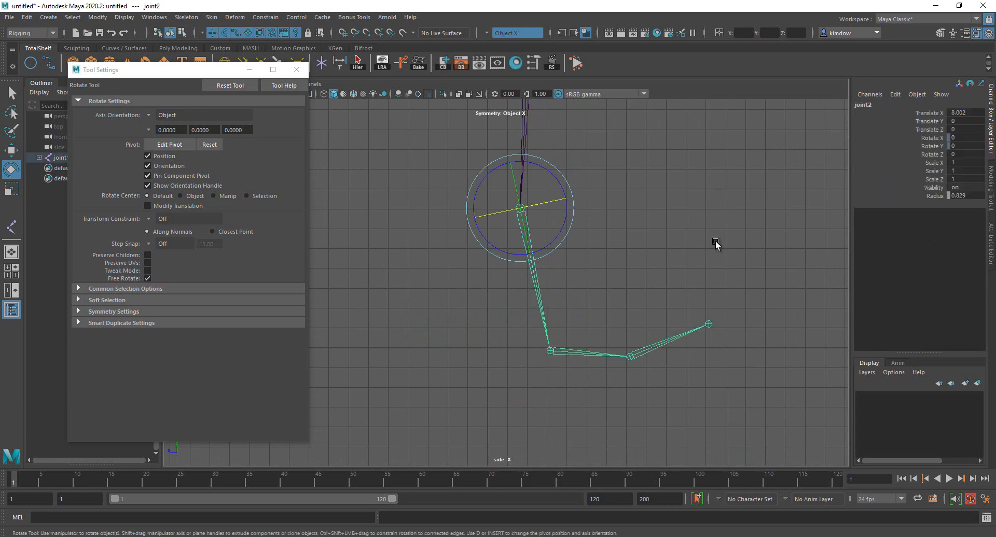
left_click_drag(558, 179, 561, 204)
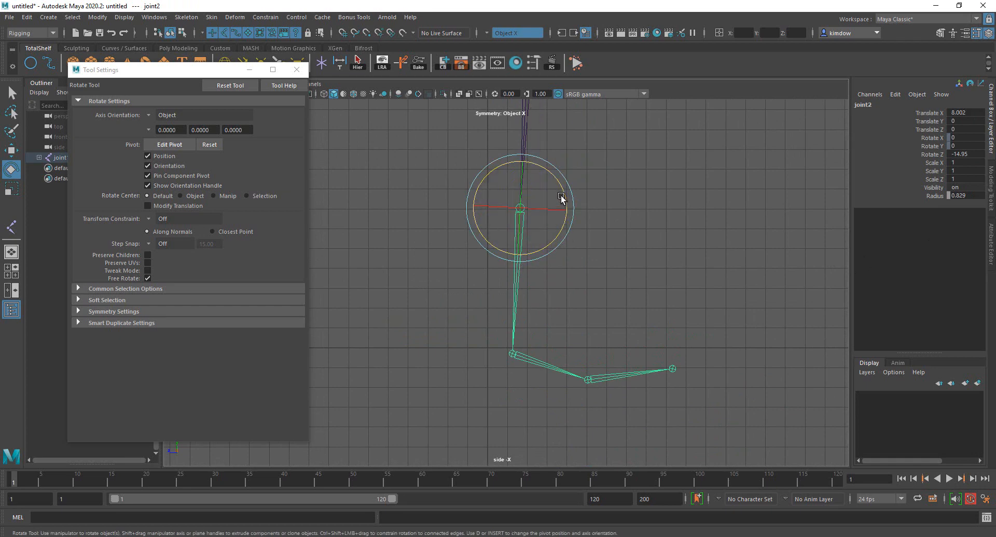
left_click_drag(562, 188, 547, 264)
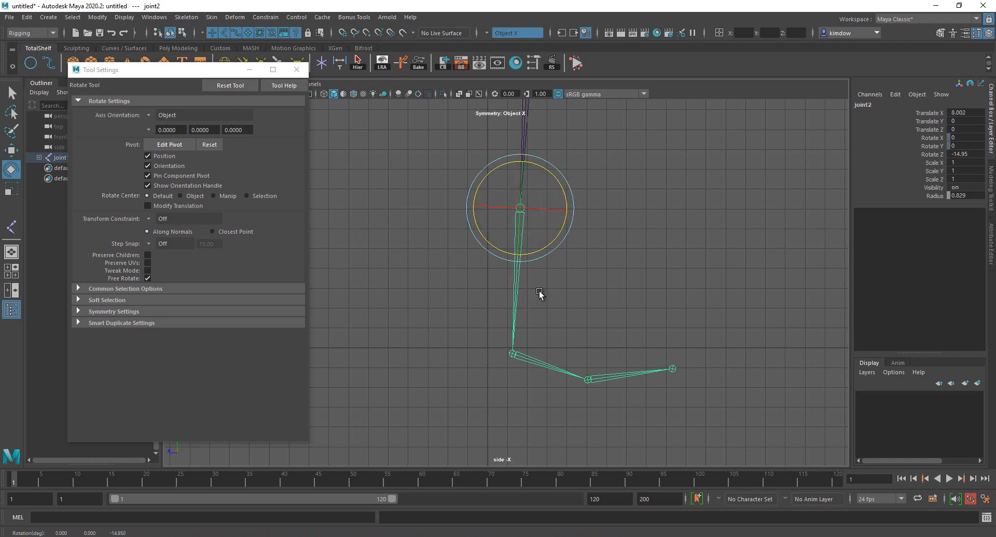
left_click_drag(540, 250, 306, 167)
key("ctrl+z")
Step: Delete the whole five-joint chain and turn off Auto joint limits for the Joint Tool
key("Up")
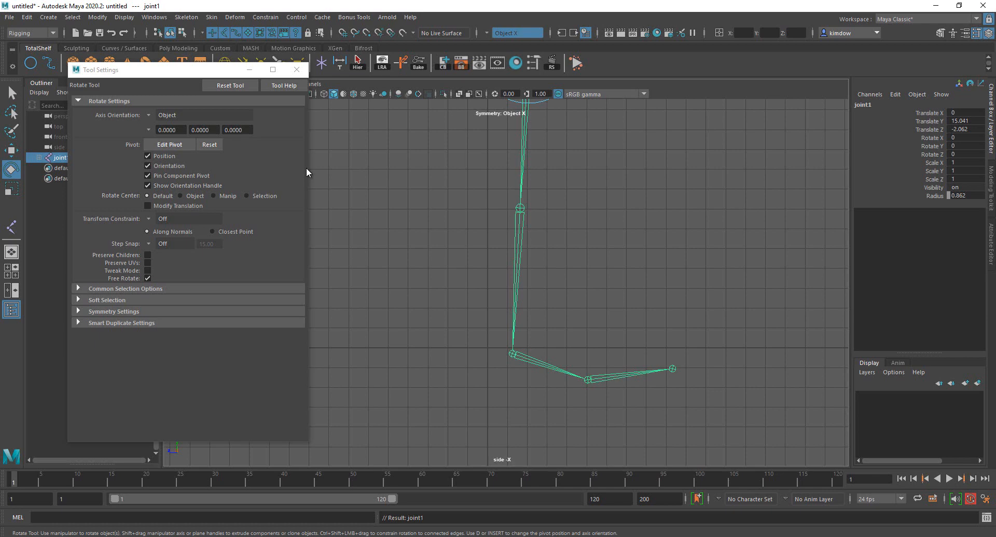
key("Delete")
key("y")
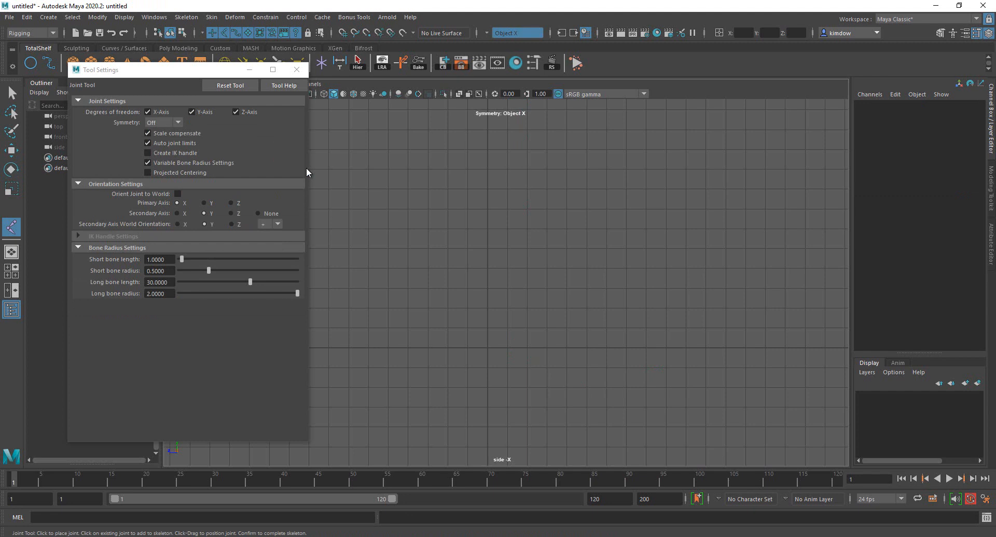
left_click(185, 140)
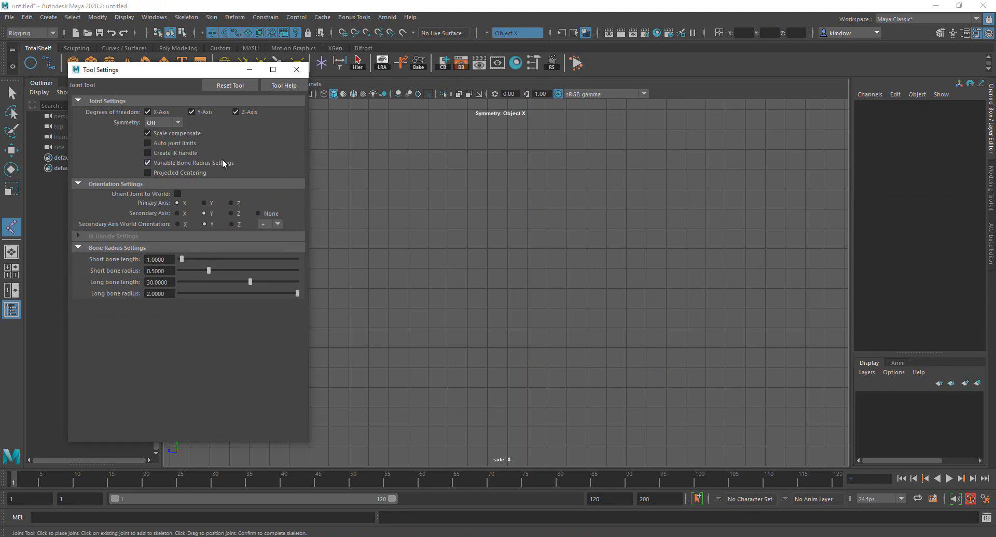
Step: Turn on Create IK handle with the Rotate-Plane Solver and draw a slightly bent chain of three joints in the side view
left_click(188, 154)
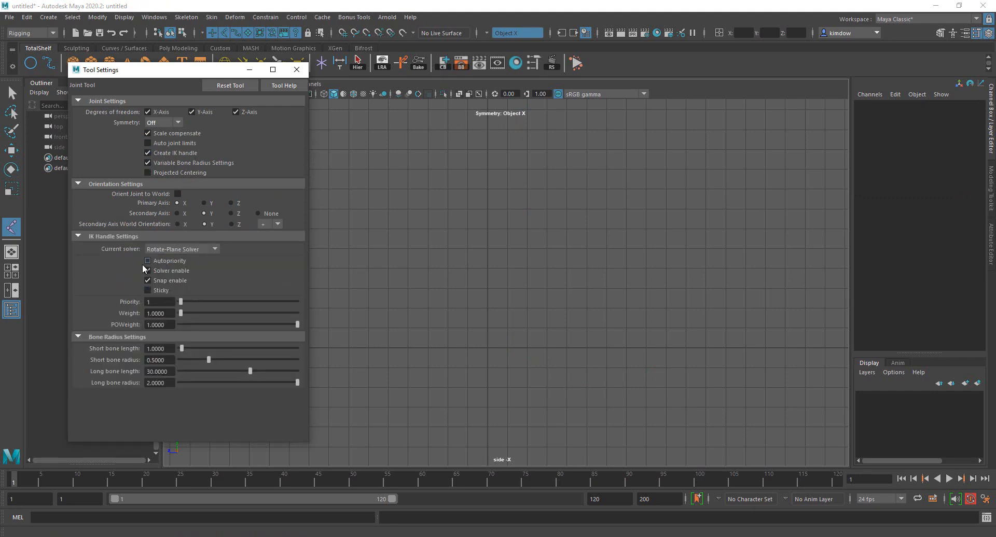
left_click(462, 124)
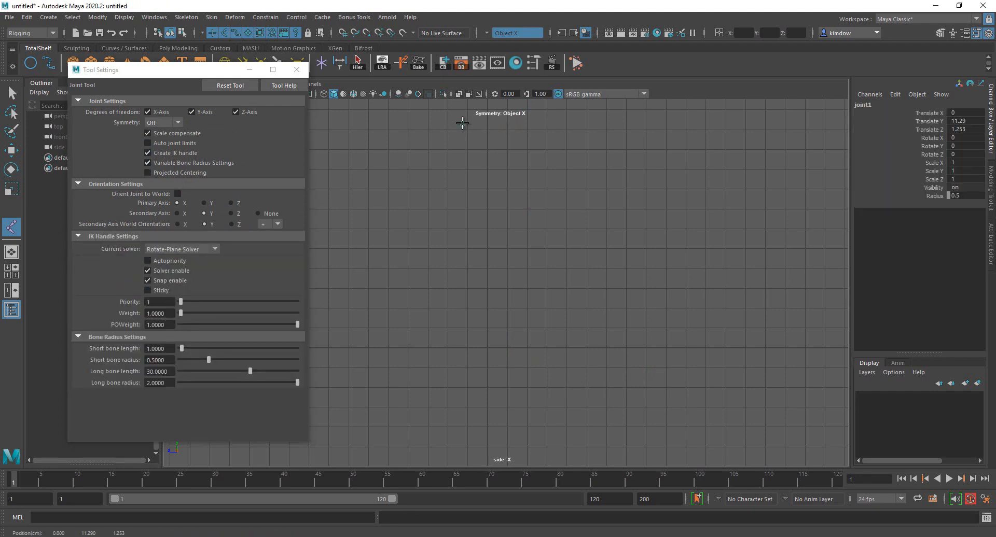
left_click(435, 239)
left_click(446, 322)
key("e")
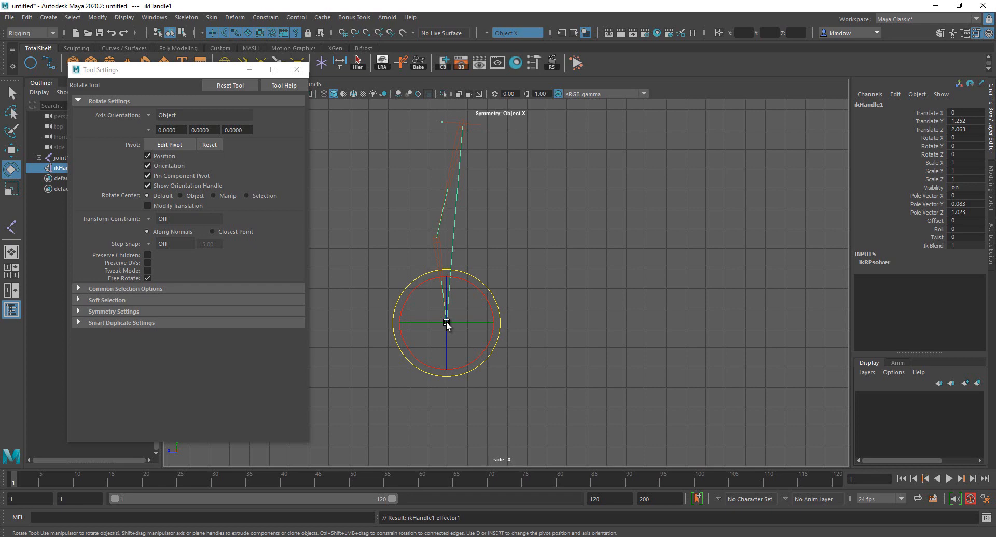
Step: Delete the IK handle and its joint chain, and turn off Create IK handle for the Joint Tool
key("Delete")
left_click_drag(448, 212, 476, 184)
key("Delete")
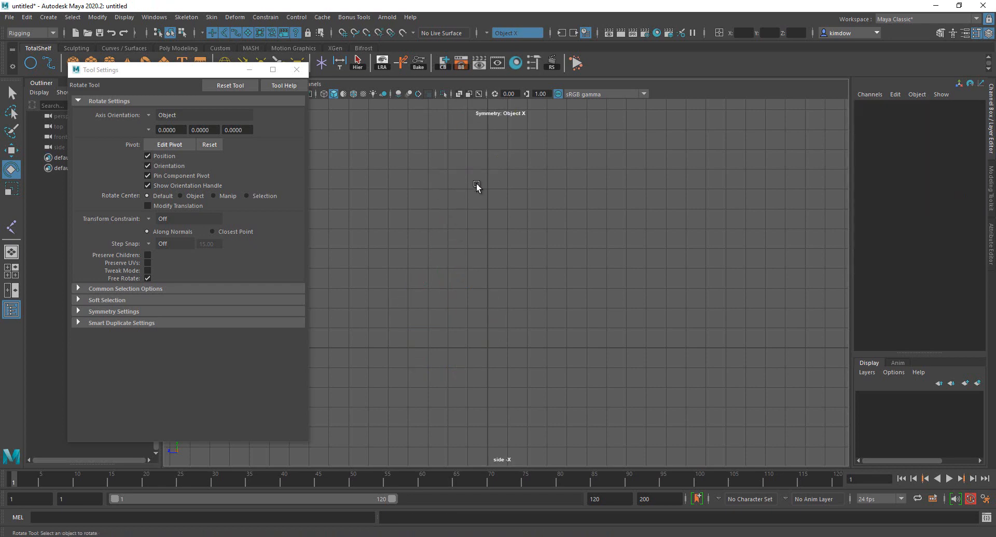
key("y")
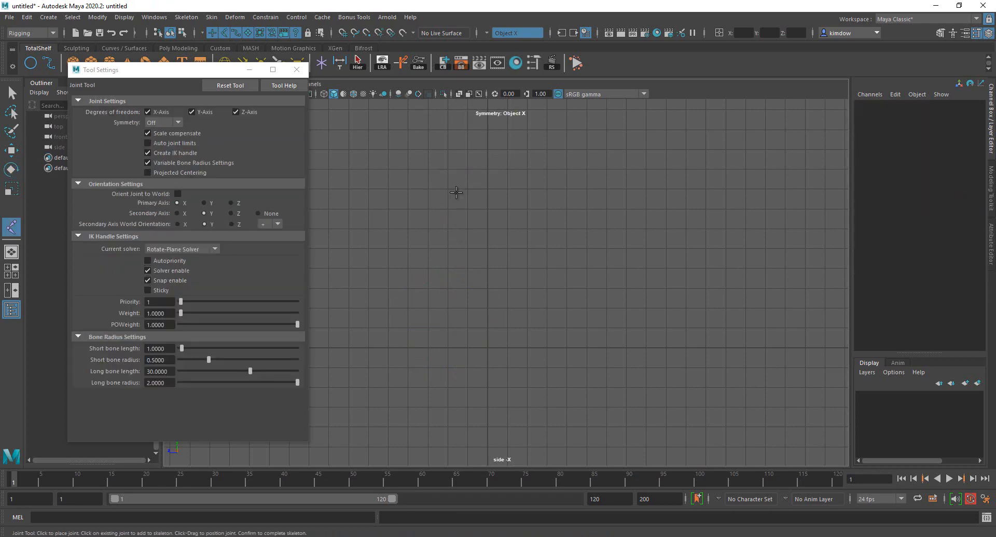
left_click(182, 152)
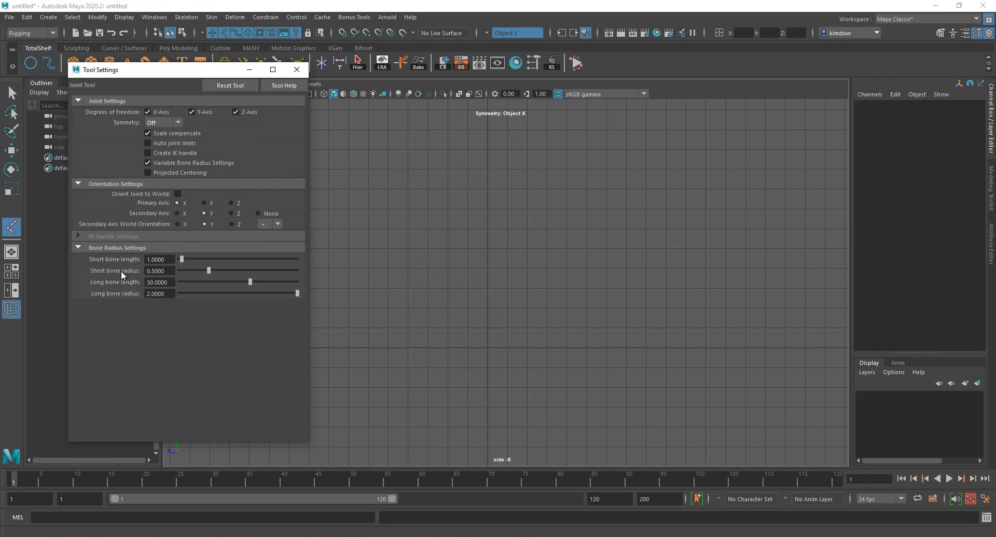
Step: With Variable Bone Radius Settings on, place two joints about 1.11 units apart in the side view to form a short bone
left_click(166, 161)
left_click(166, 162)
right_click_drag(531, 242, 523, 242, "alt")
middle_click_drag(531, 230, 476, 240, "alt")
right_click_drag(543, 233, 418, 182, "alt")
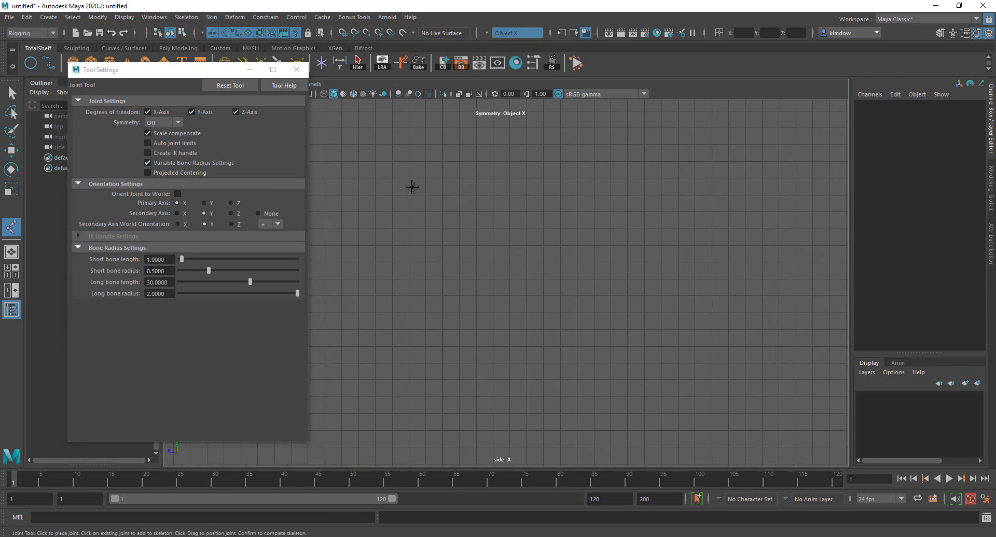
left_click(356, 180)
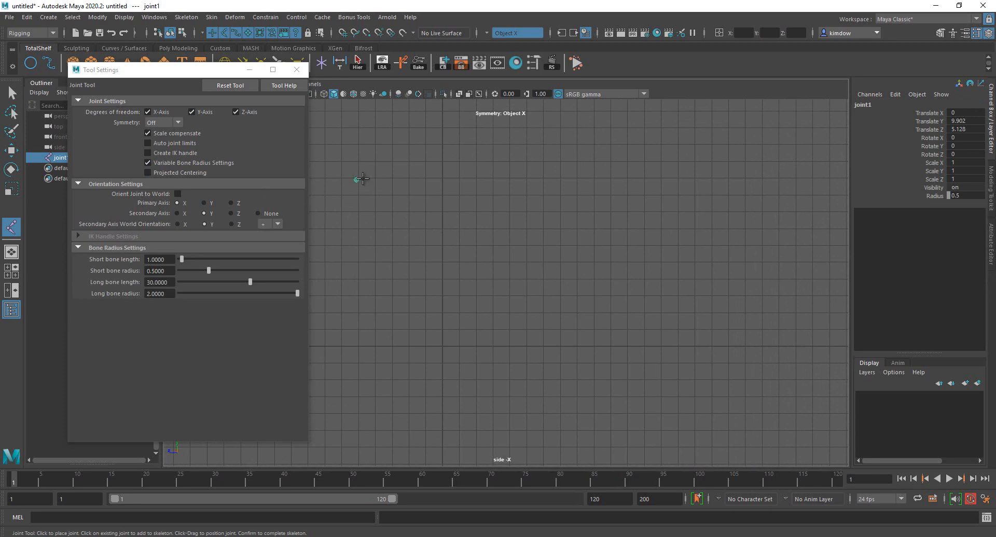
left_click(372, 179)
left_click_drag(373, 179, 374, 179)
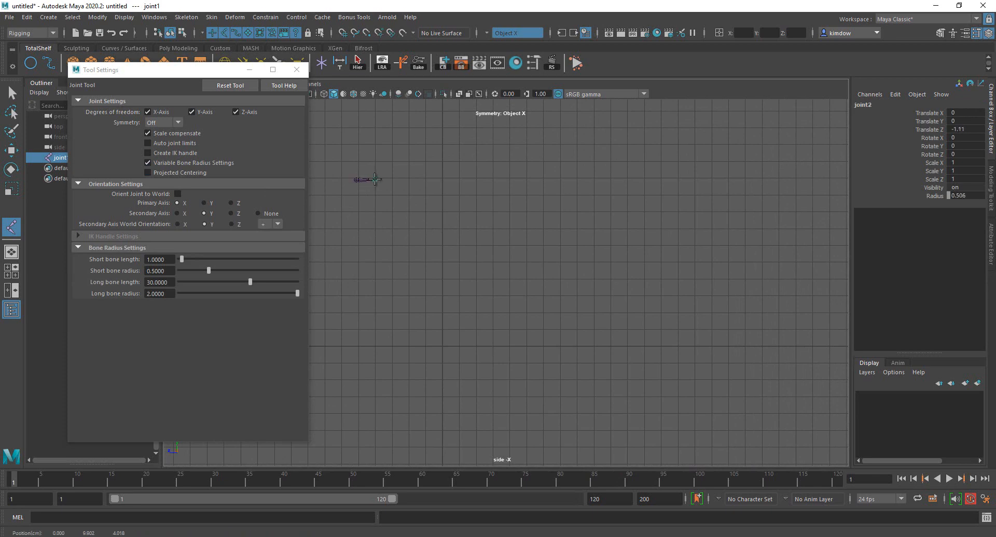
key("Return")
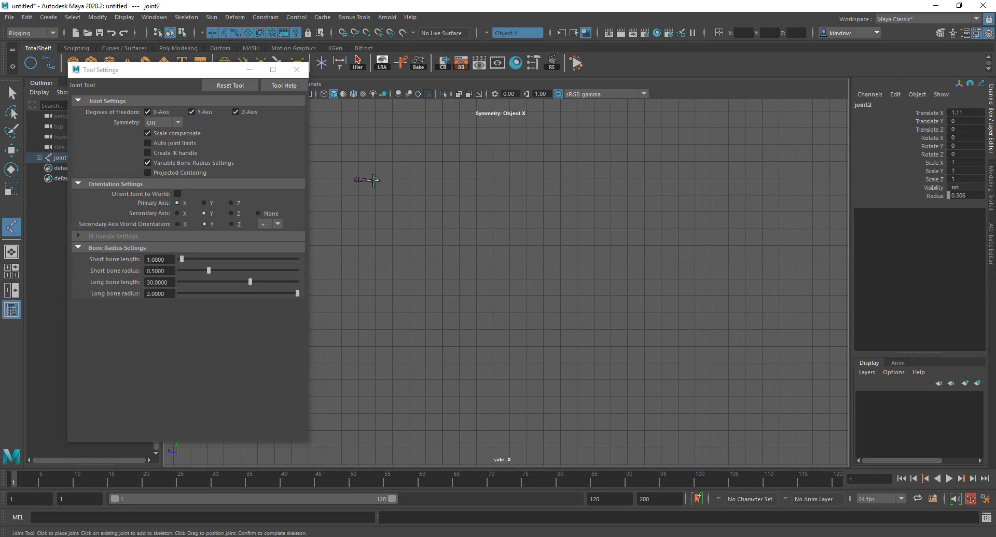
Step: Extend the short bone with a third joint about 25.09 units away and undo the whole chain
left_click(404, 180)
left_click_drag(404, 180, 796, 166)
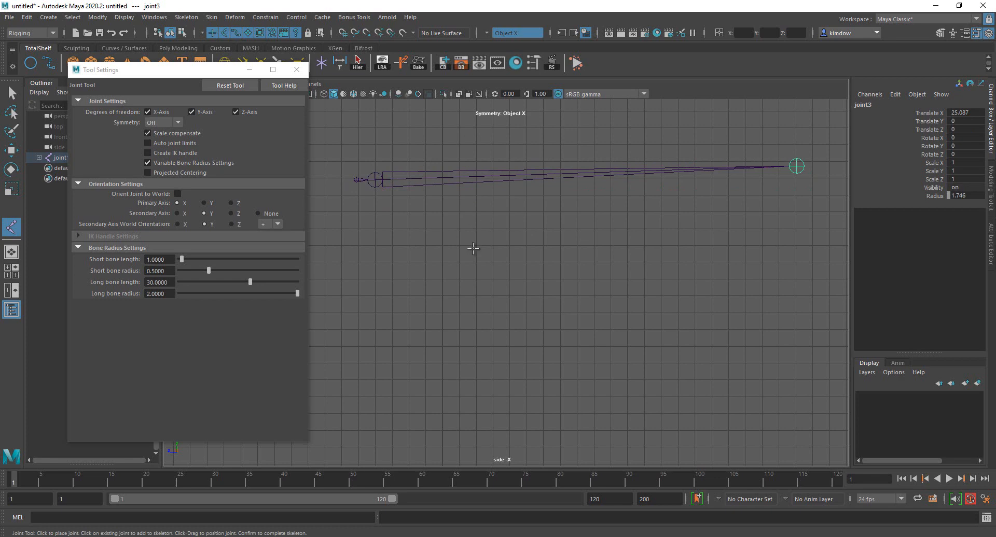
key("ctrl+z")
key("ctrl+z")
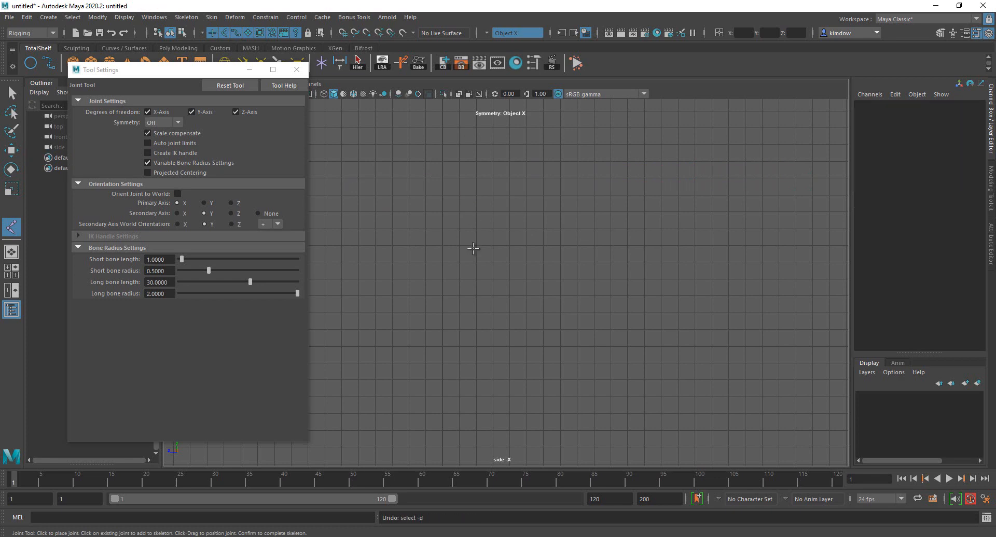
Step: Draw a stepped chain of four joints in the side view, with a first bone about 5.75 units long
key("w")
key("y")
left_click(385, 154)
left_click(480, 175)
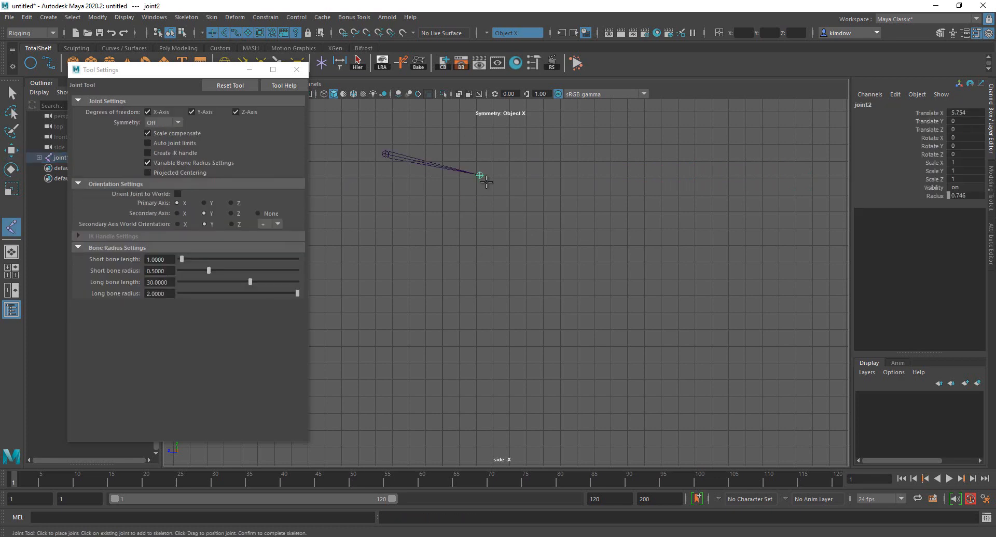
left_click(528, 283)
left_click(680, 283)
key("w")
Step: Delete the entire stepped joint chain from its root
left_click(518, 201)
left_click(480, 176)
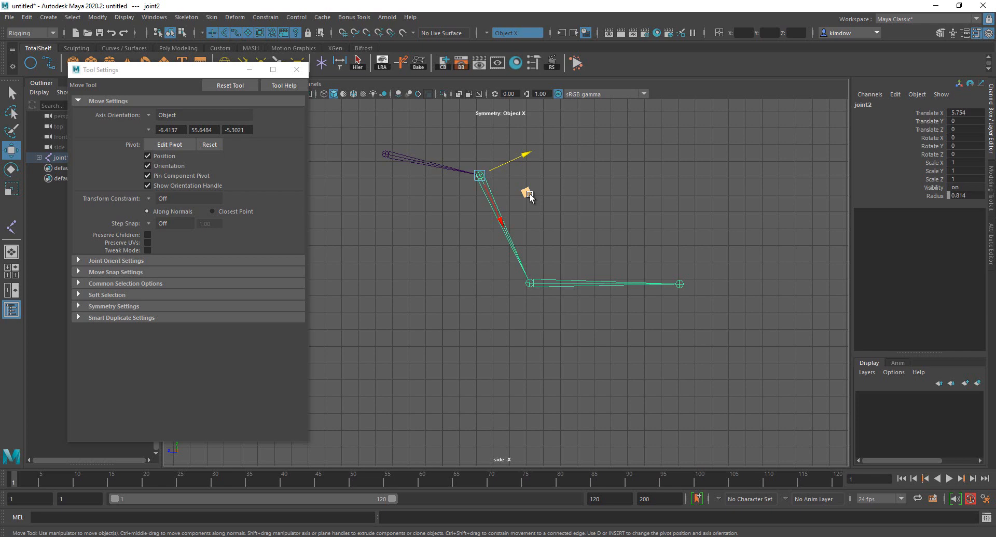
key("Up")
key("Delete")
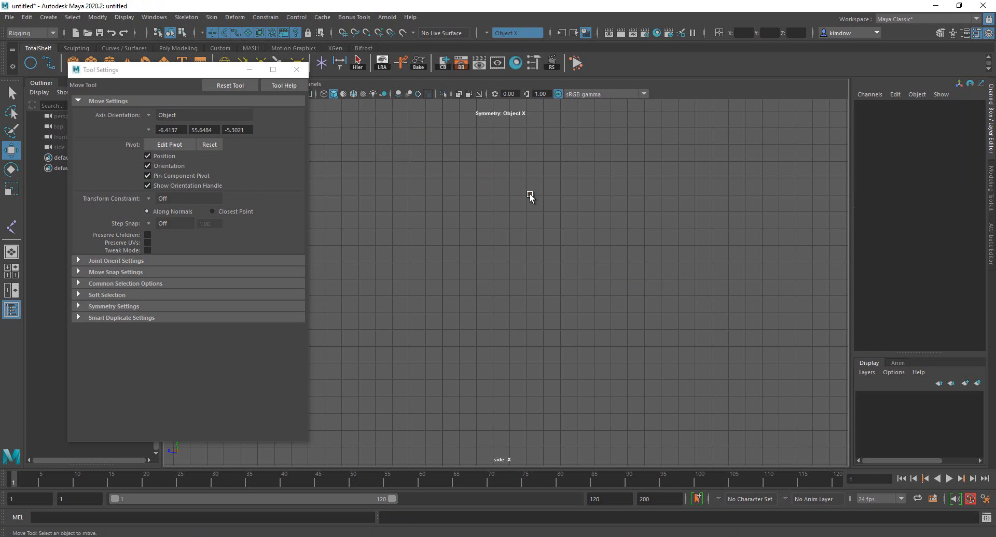
Step: Place two joints 1 unit apart along the grid in the side view with Variable Bone Radius Settings on
key("y")
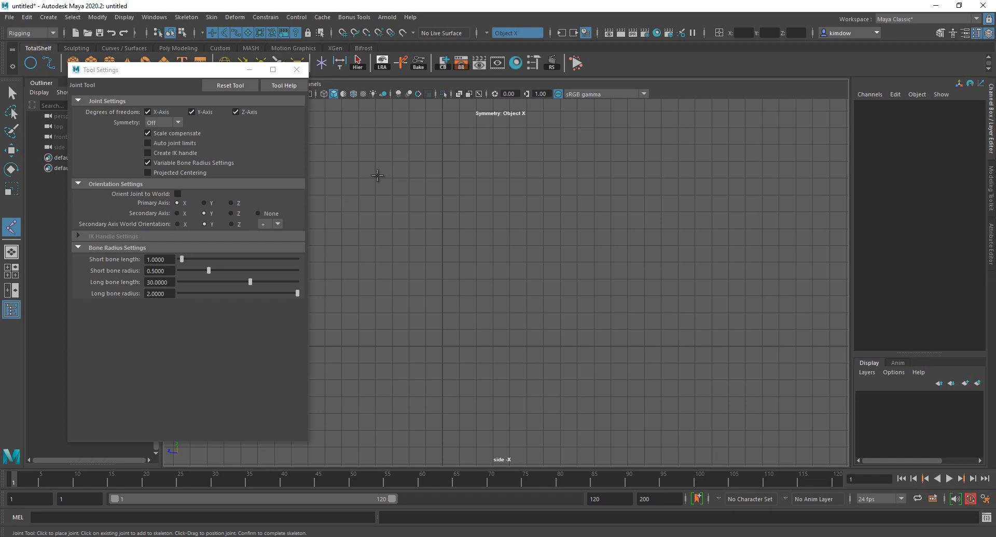
right_click_drag(449, 252, 755, 283, "alt")
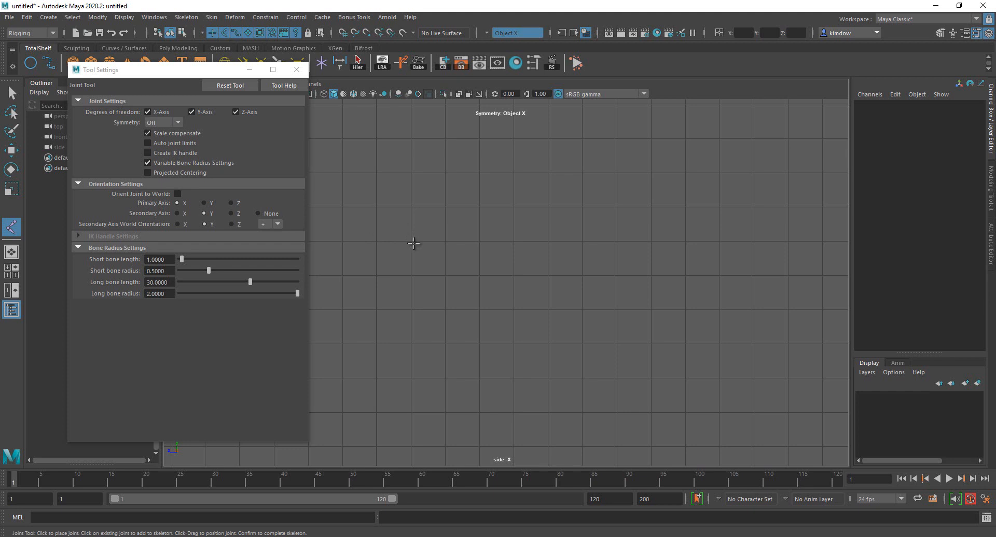
left_click(376, 241)
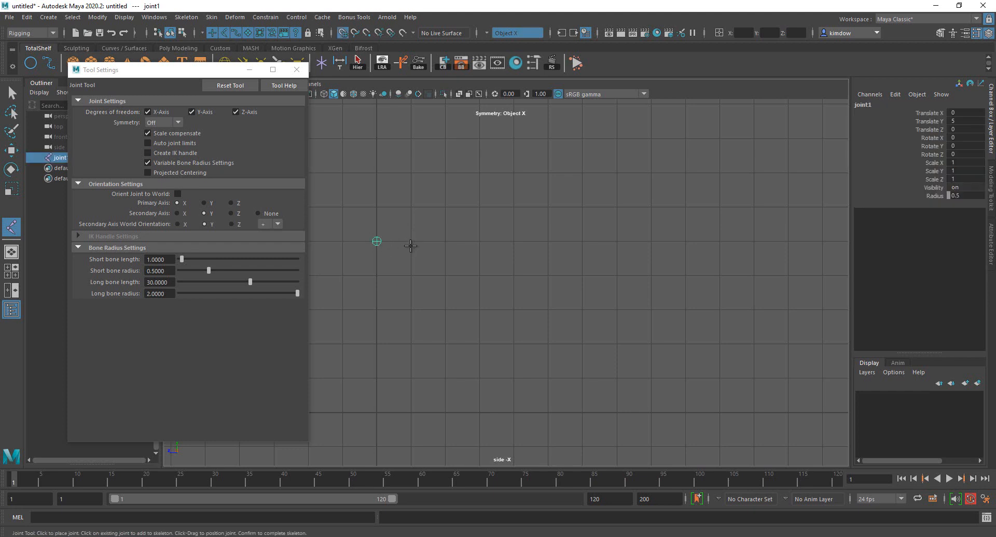
left_click(411, 241)
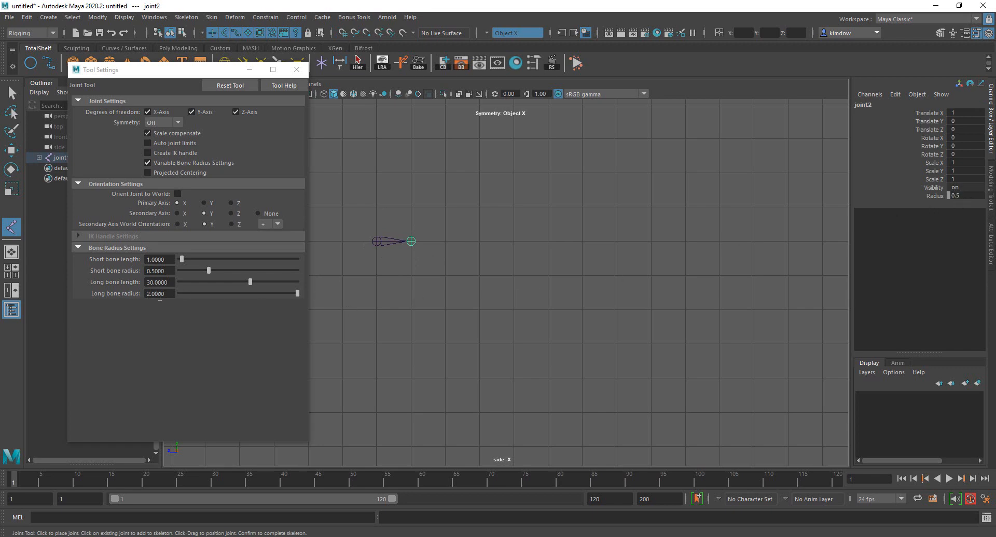
scroll(626, 311, "down", 3)
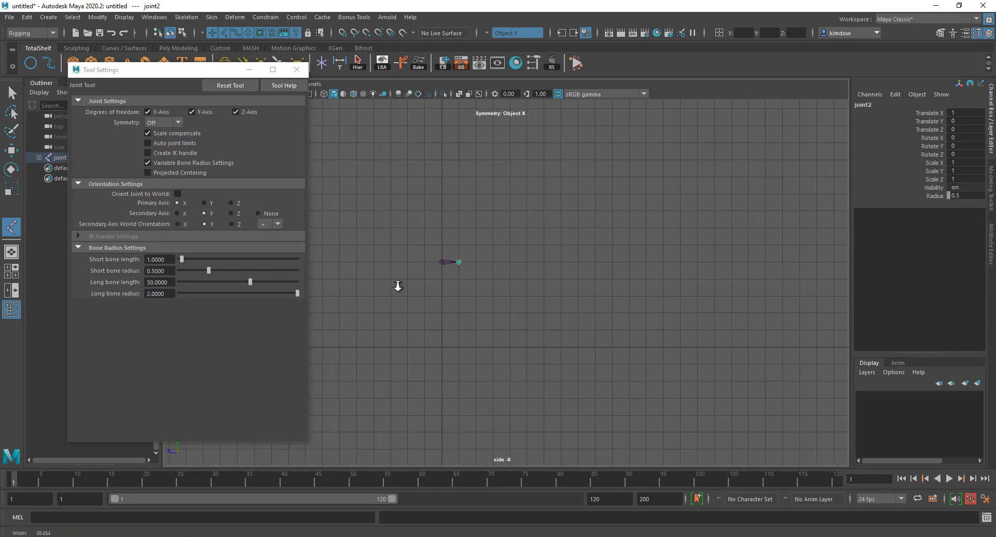
scroll(520, 294, "up", 5)
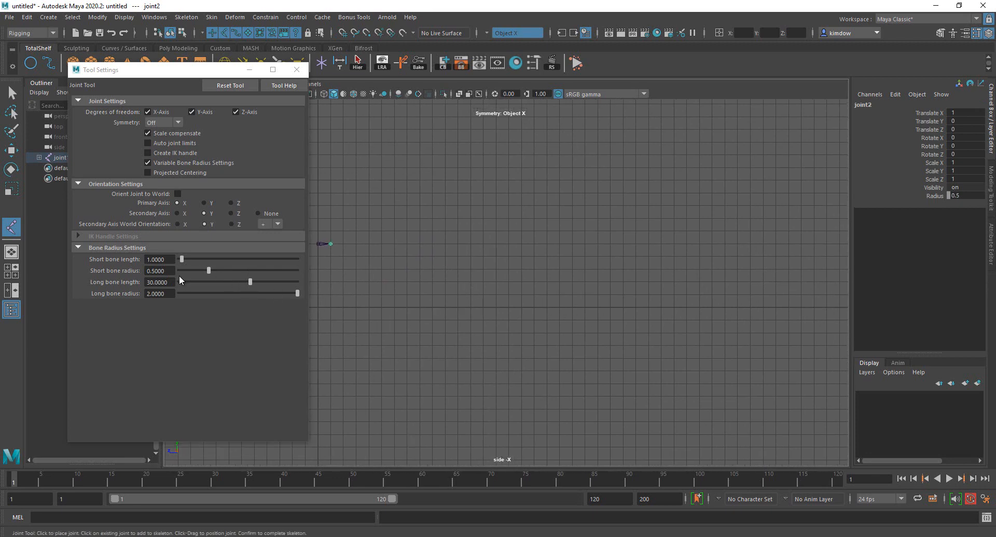
key("w")
left_click(382, 188)
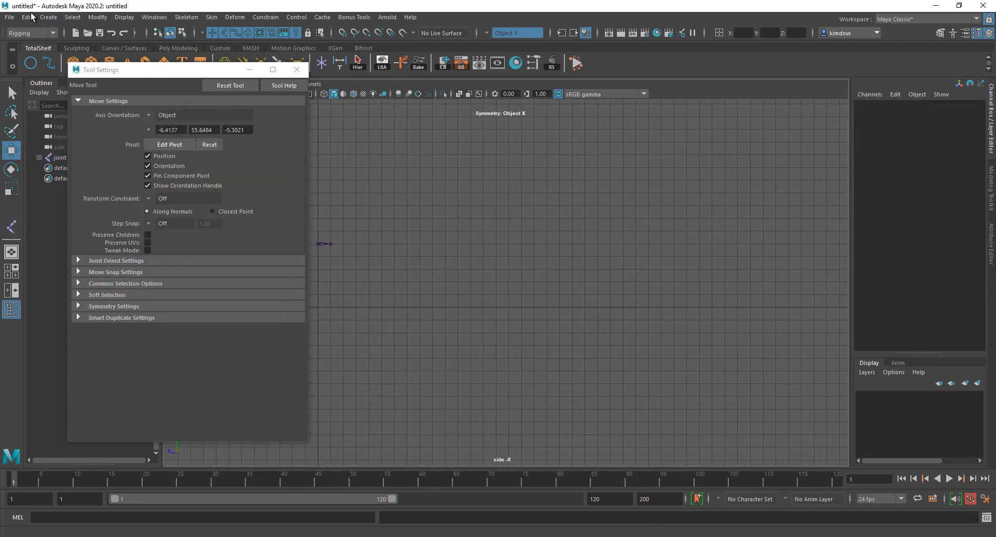
Step: Add a distance dimension of 32 units from the short bone's end joint along the same horizontal grid line
left_click(48, 17)
mouse_move(129, 202)
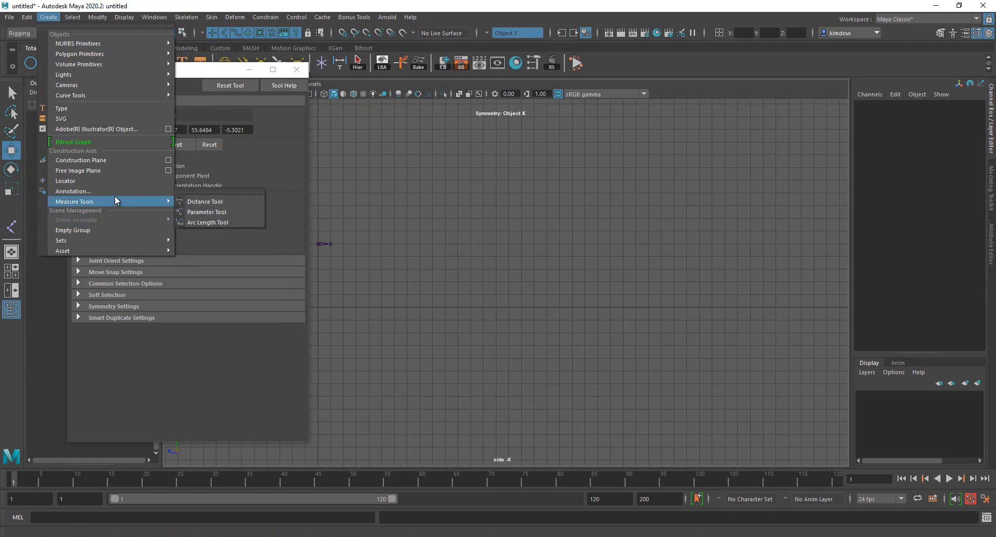
left_click(188, 203)
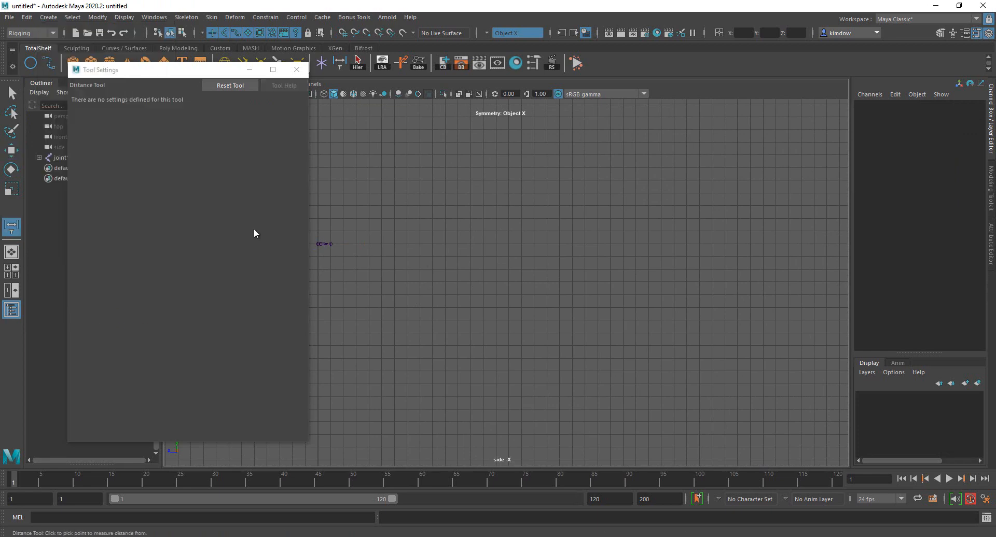
left_click(330, 244)
left_click(737, 244)
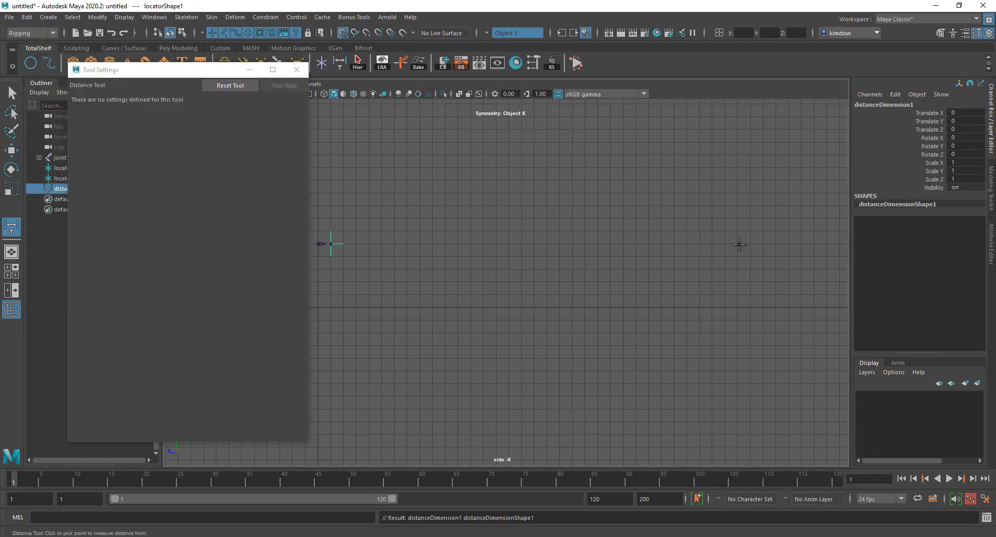
Step: Move the dimension's far locator to Z -31 so that the distance spans 30 units
key("w")
left_click(749, 241)
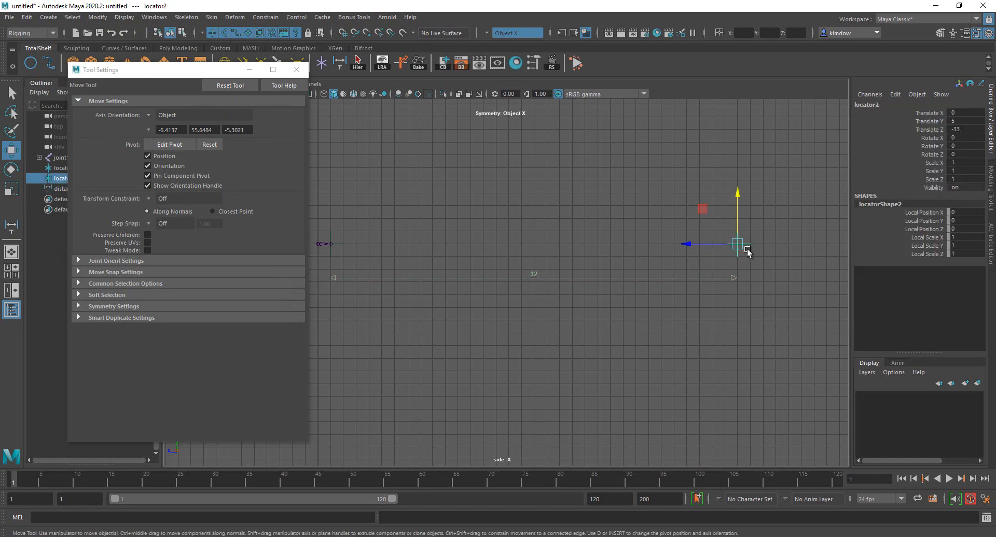
left_click(738, 245)
left_click_drag(738, 245, 712, 244)
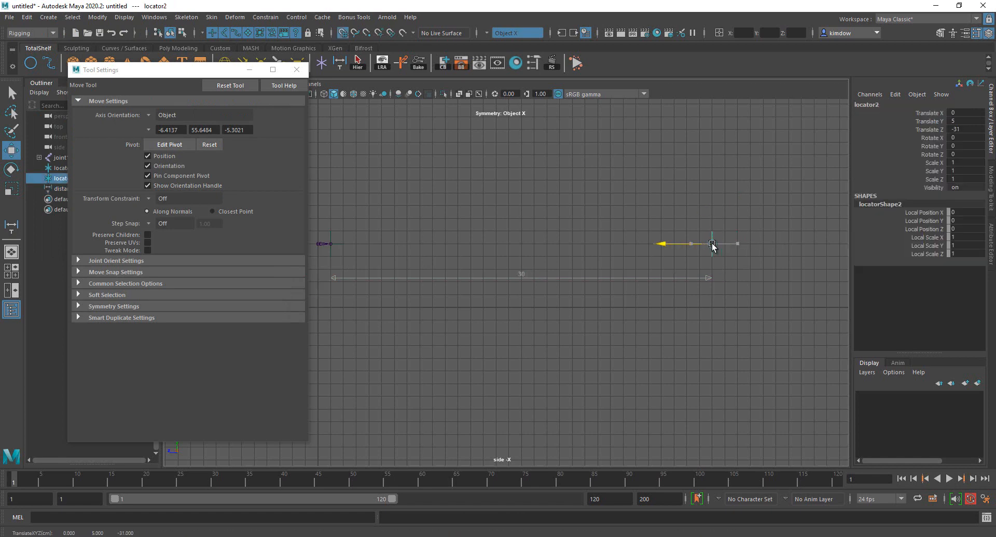
left_click(423, 276)
middle_click_drag(541, 274, 564, 269, "alt")
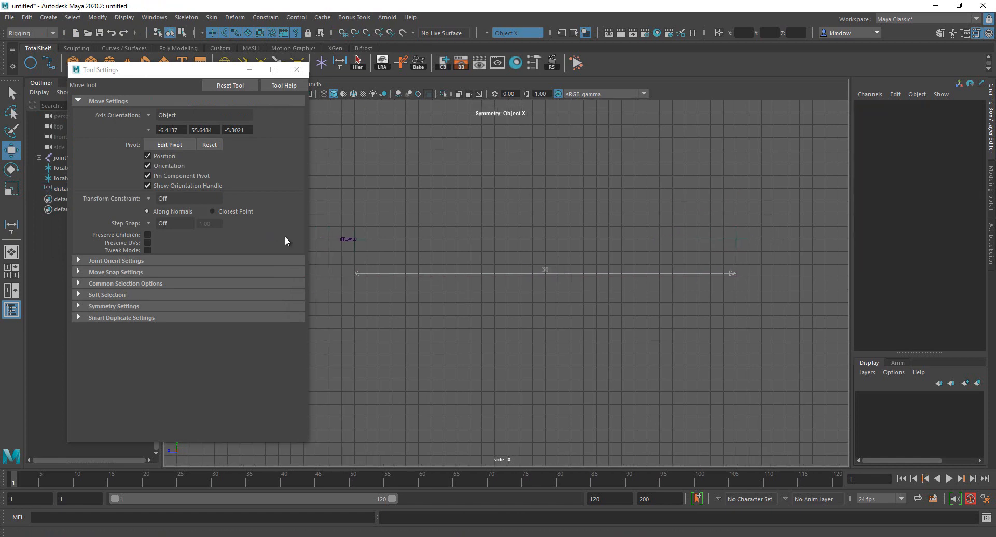
left_click(344, 240)
key("Delete")
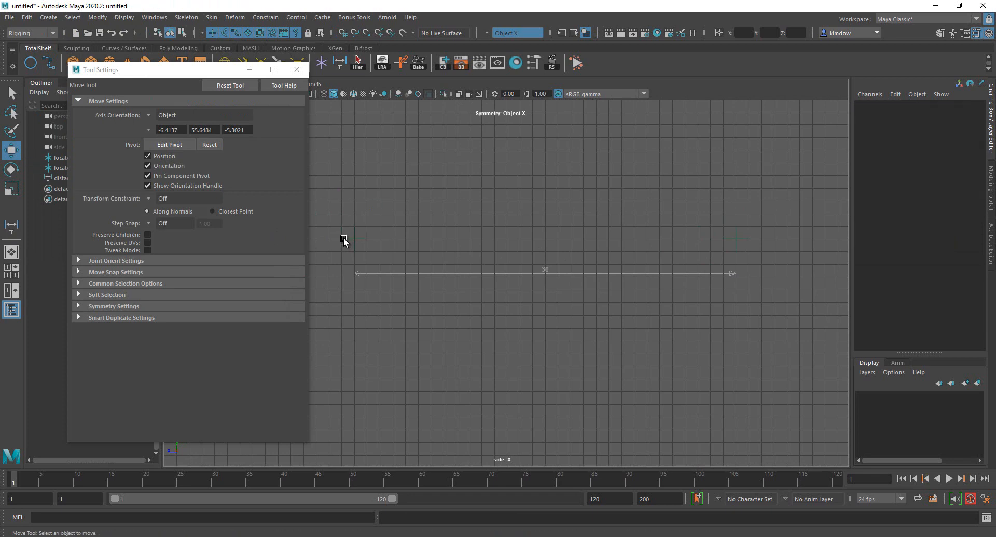
key("y")
key("x")
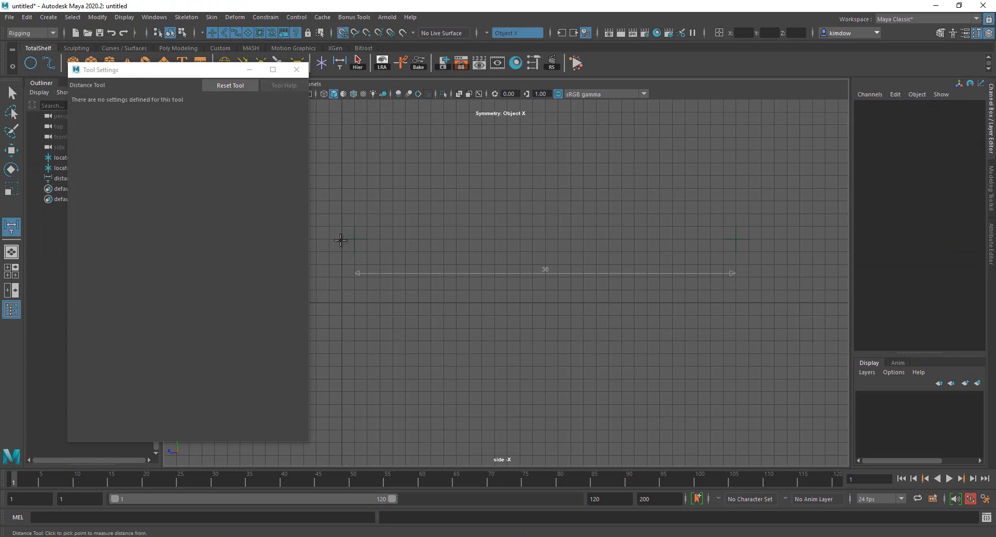
key("ctrl+z")
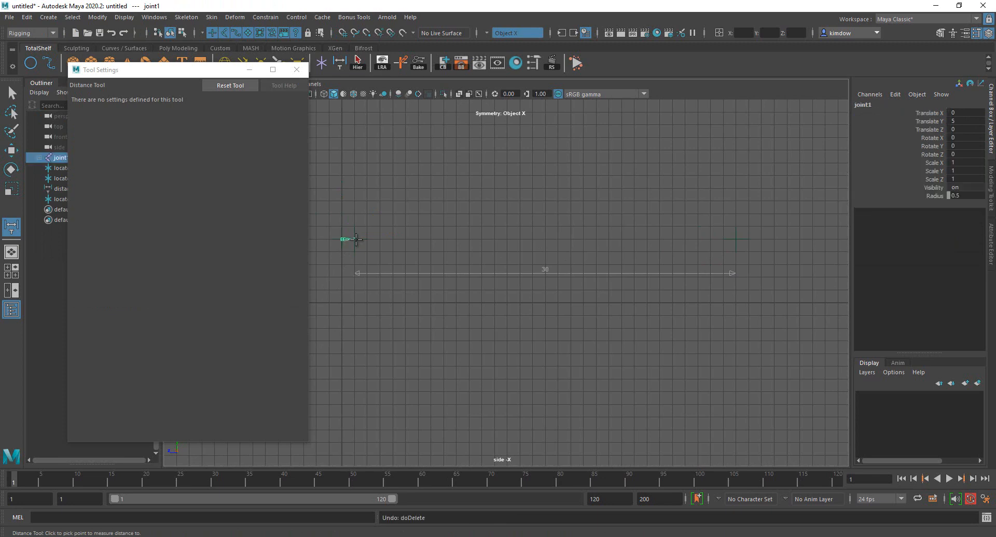
key("w")
Step: Draw a three-joint chain below the first bone, with a 1 unit bone followed by a 30 unit bone matching the distance dimension
left_click(186, 17)
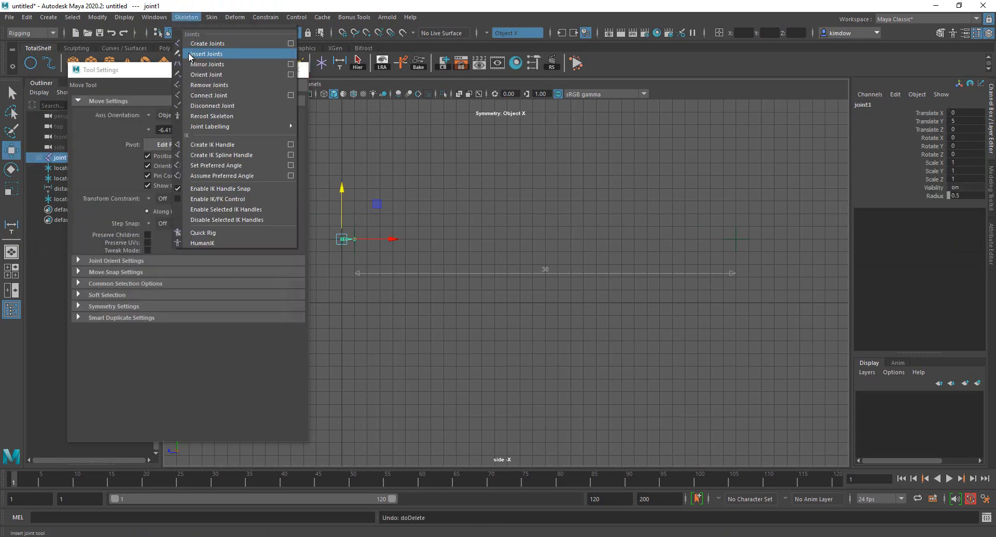
left_click(203, 43)
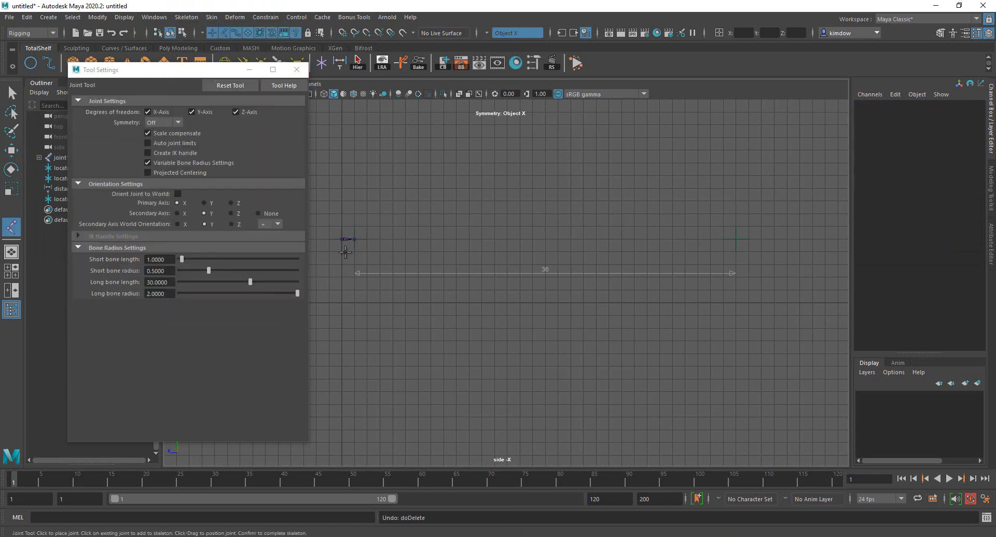
left_click(346, 264)
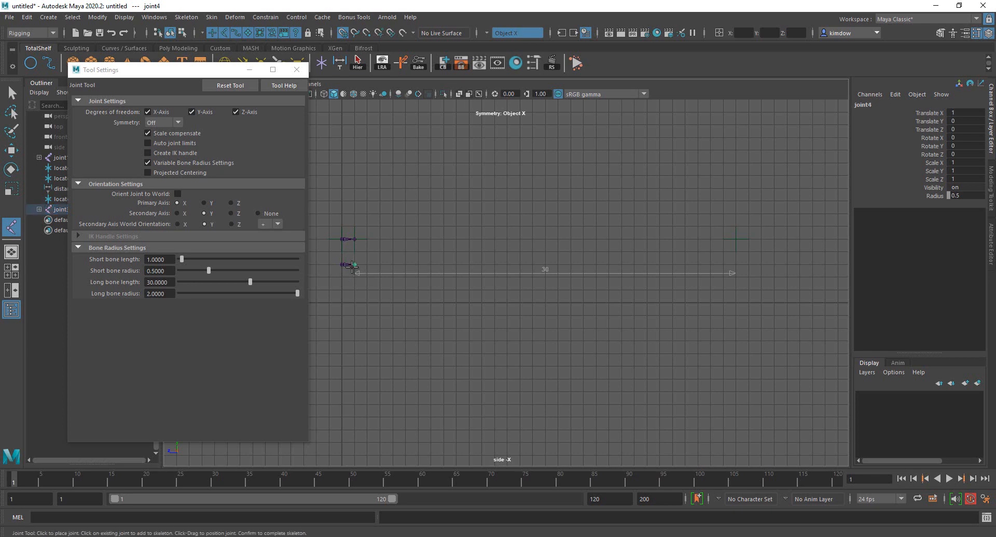
left_click(735, 264)
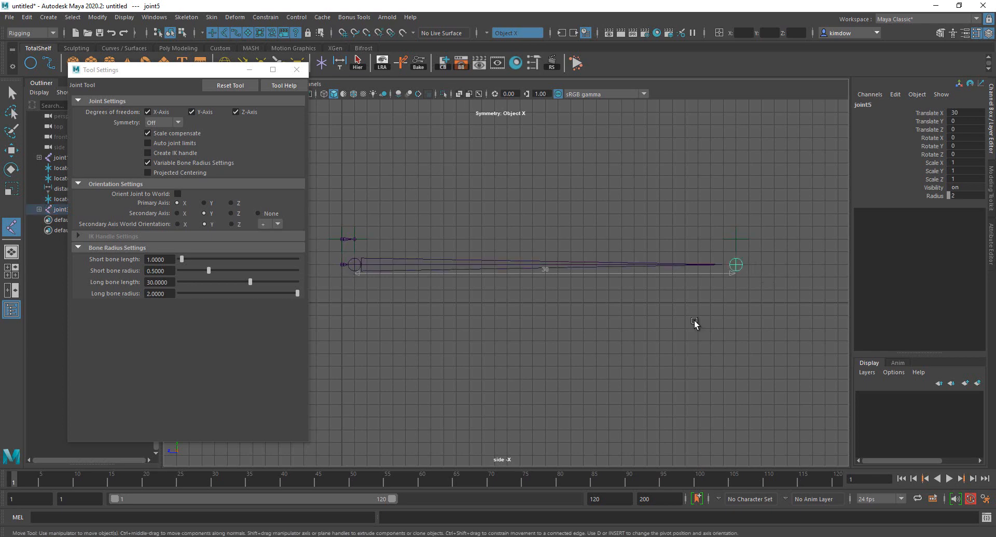
key("w")
Step: Compare the radius of the new chain's root and middle joints with the Joint Tool's bone radius settings
left_click(341, 265)
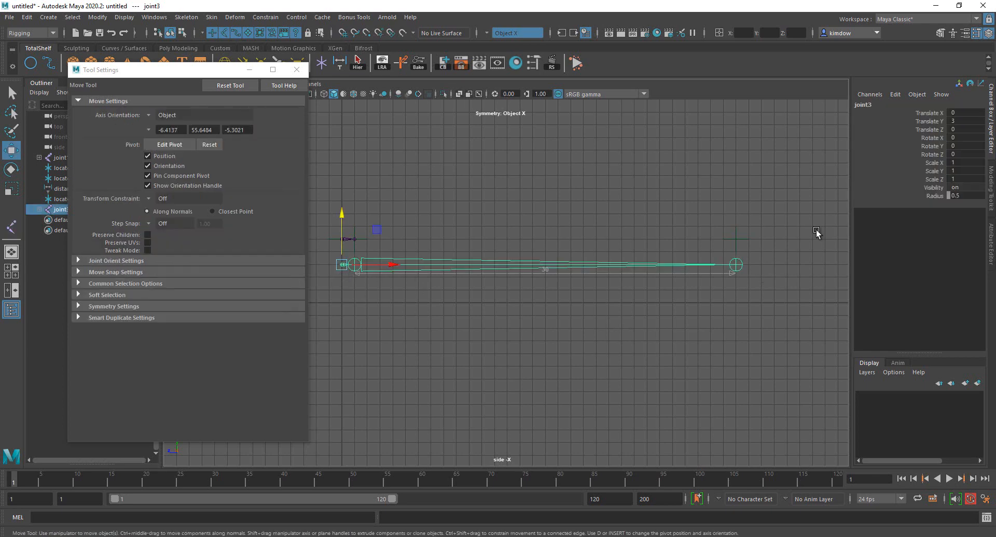
left_click(442, 341)
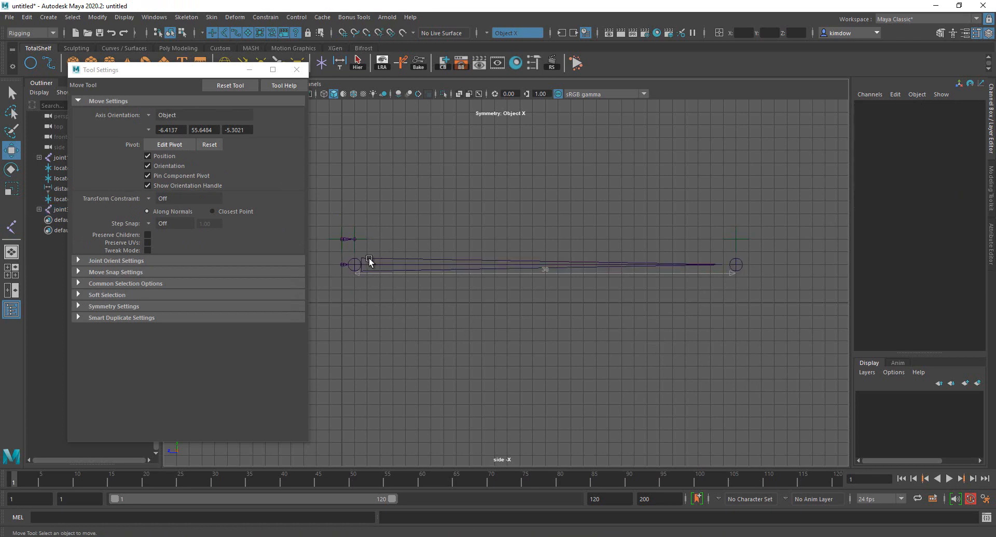
left_click(355, 265)
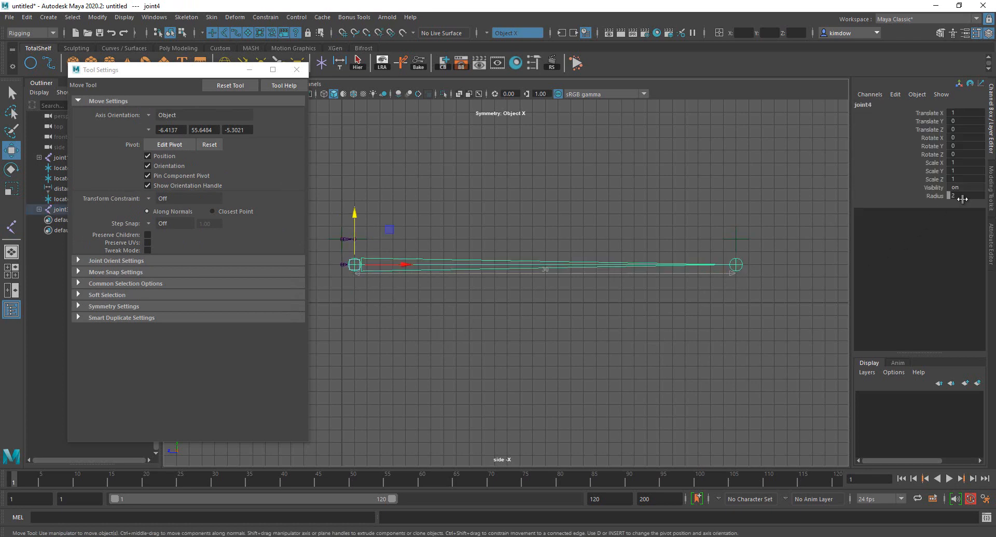
key("y")
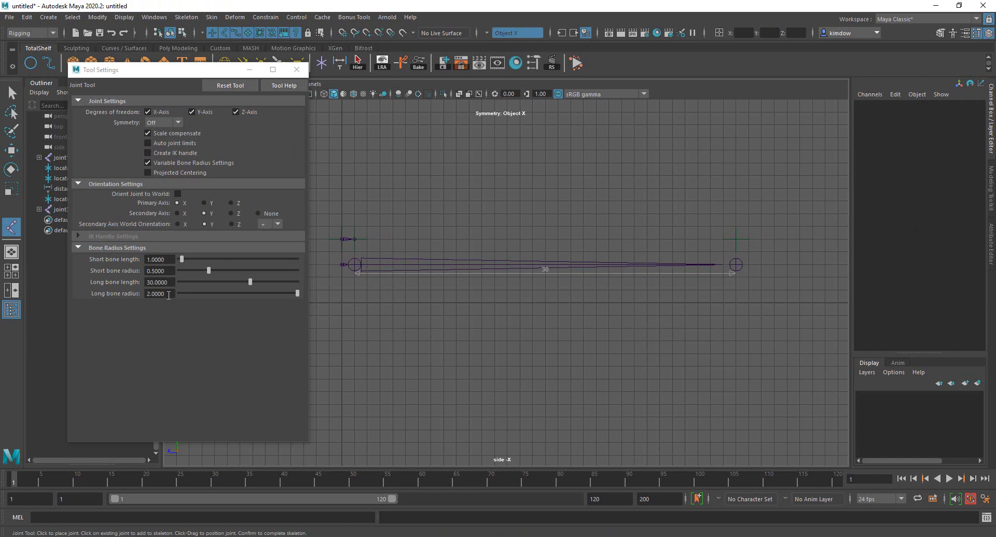
key("w")
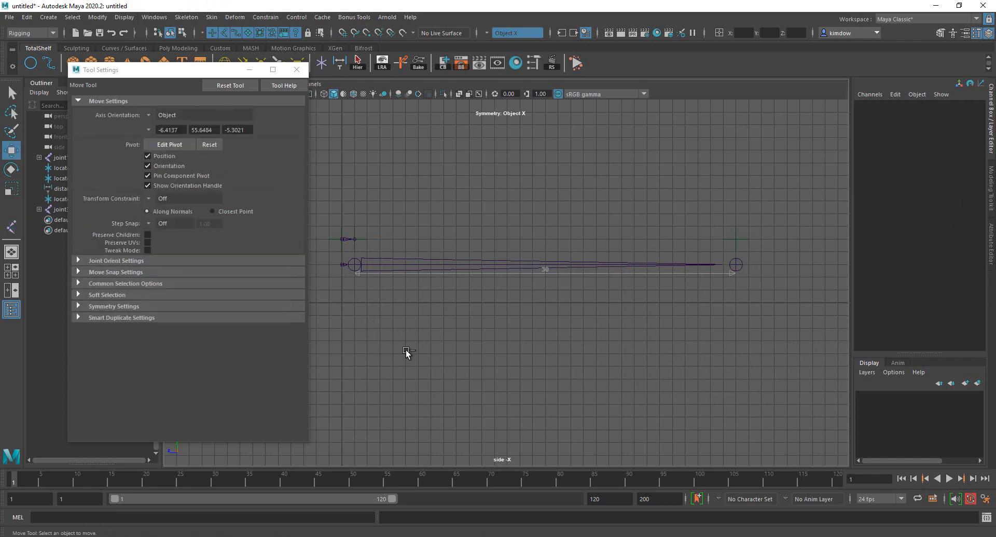
Step: Start a new empty scene and turn off Variable Bone Radius Settings for the Joint Tool
key("ctrl+n")
left_click(504, 277)
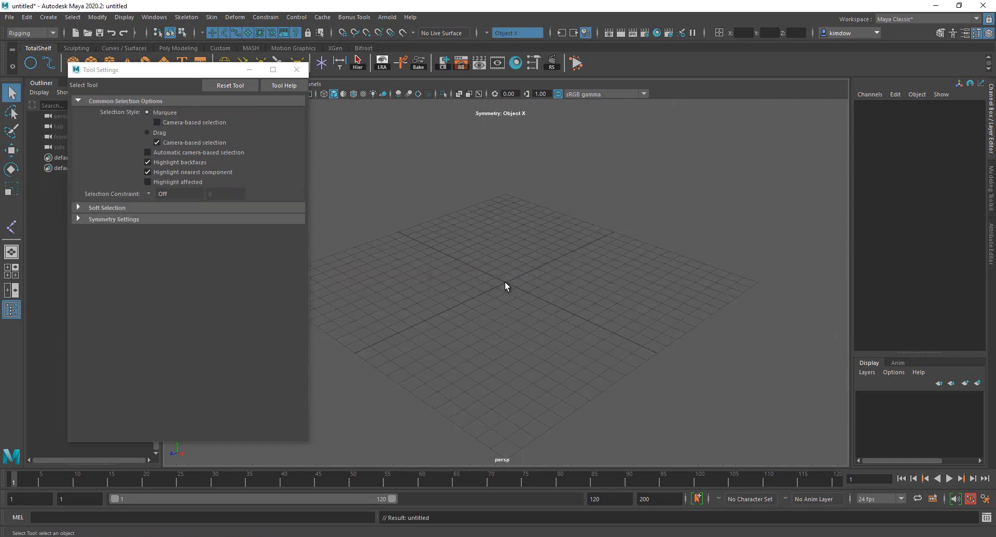
key("y")
left_click_drag(425, 254, 502, 306, "alt")
left_click(179, 164)
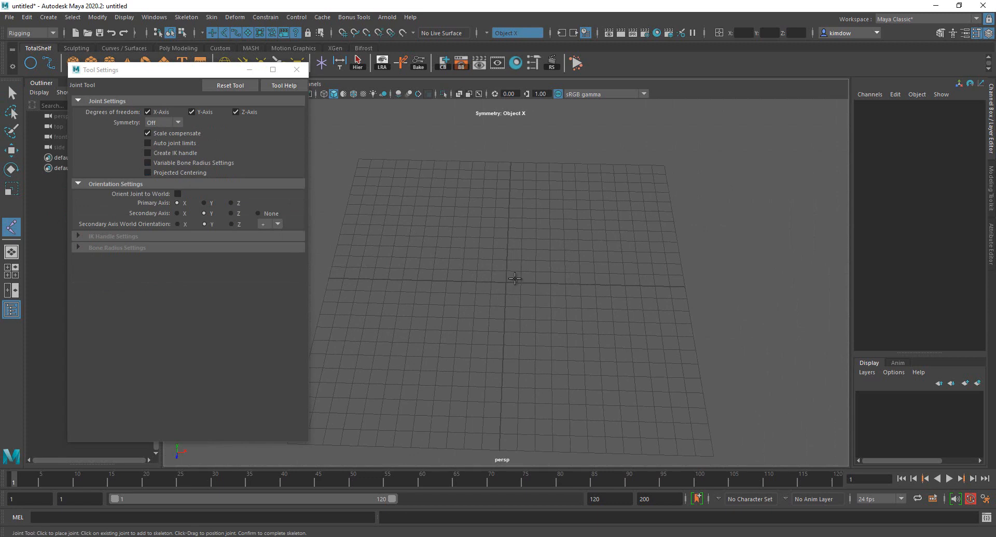
Step: Draw a hooked chain of six joints starting near the origin in the perspective view and delete the whole chain
left_click(505, 283)
left_click(562, 285)
left_click(566, 334)
left_click(530, 377)
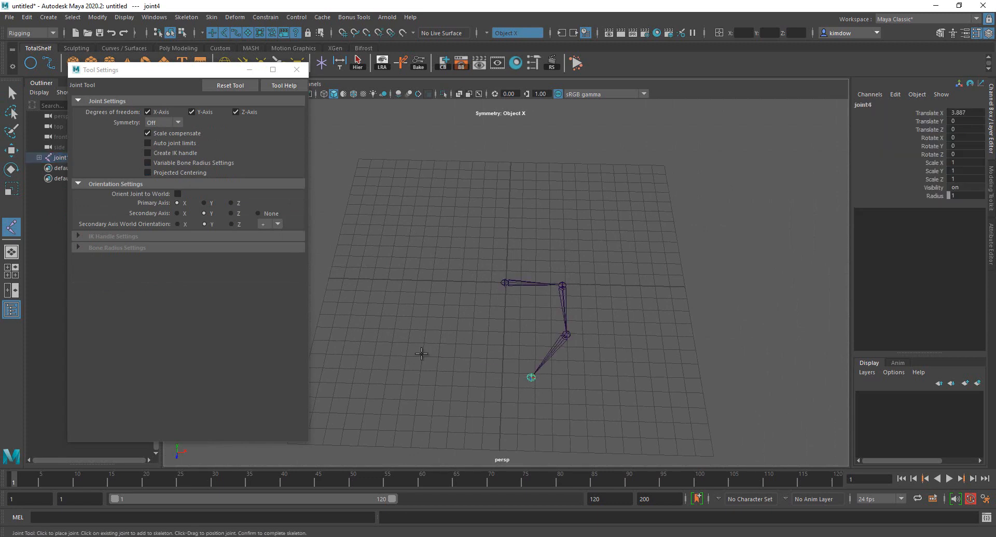
left_click(423, 347)
left_click(413, 242)
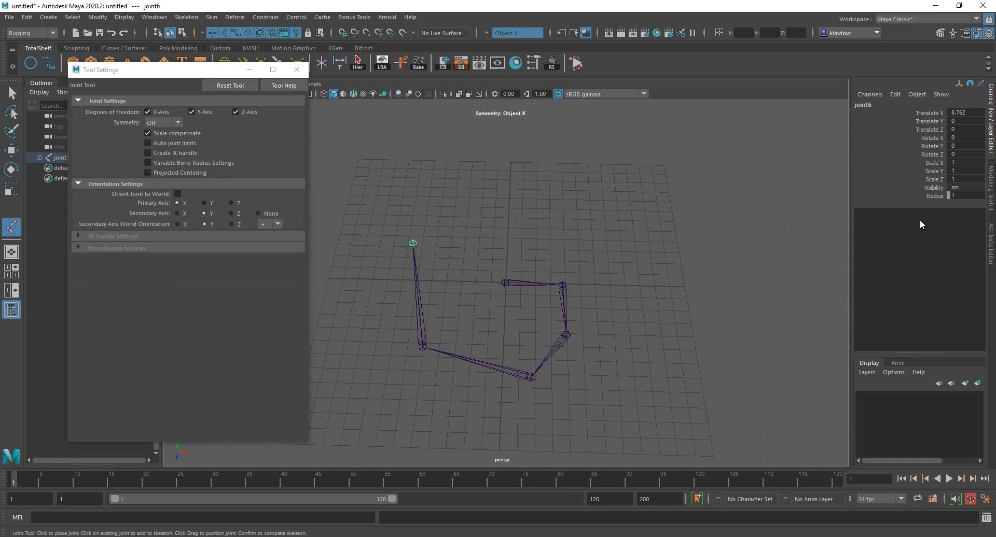
key("Return")
key("w")
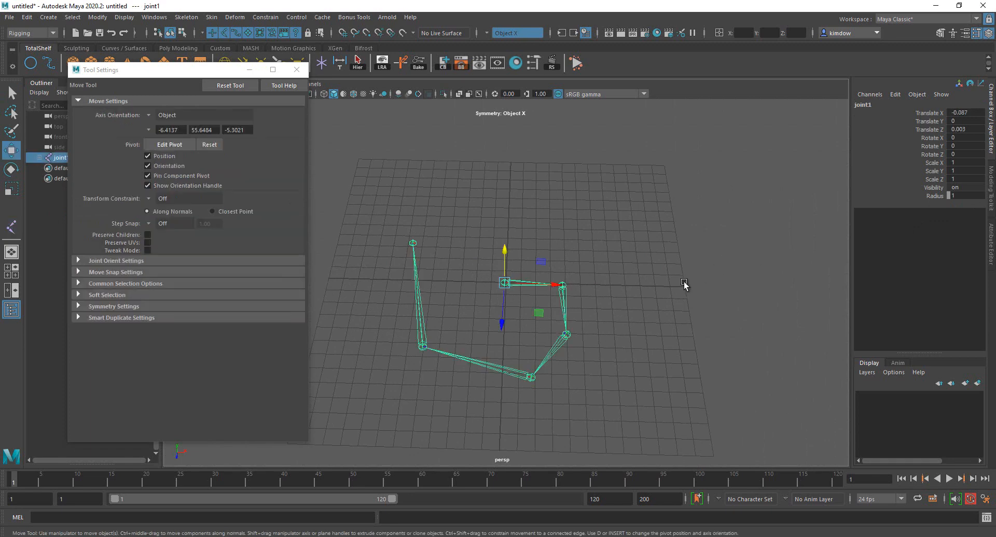
key("Delete")
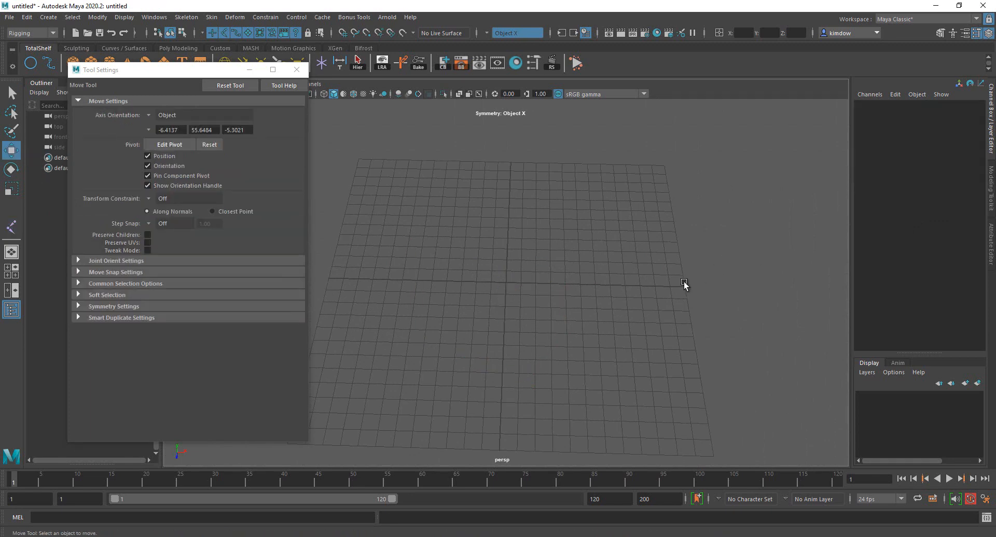
Step: Turn Variable Bone Radius Settings back on and move the Tool Settings window clear of the shelf
key("y")
left_click(187, 162)
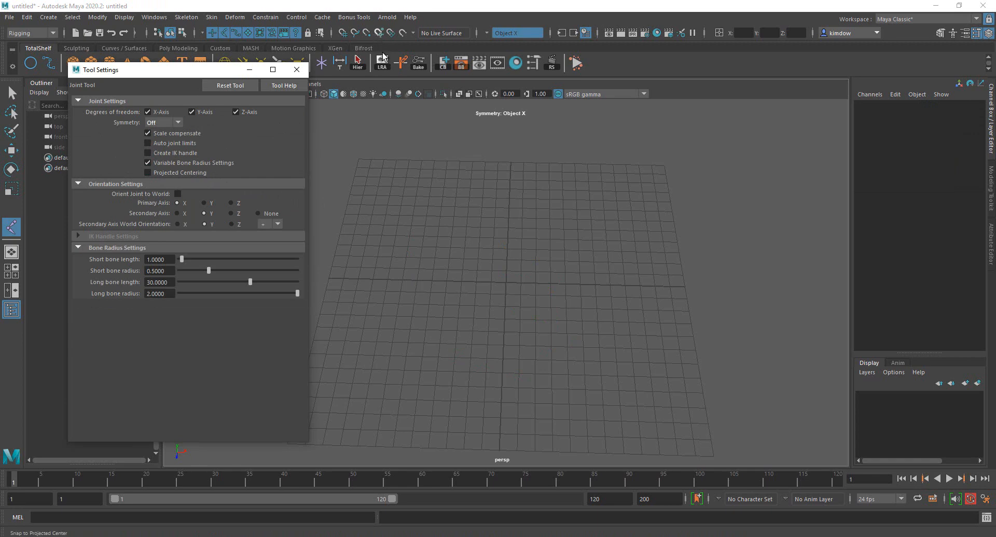
right_click_drag(627, 269, 462, 225, "alt")
key("w")
left_click_drag(146, 72, 139, 133)
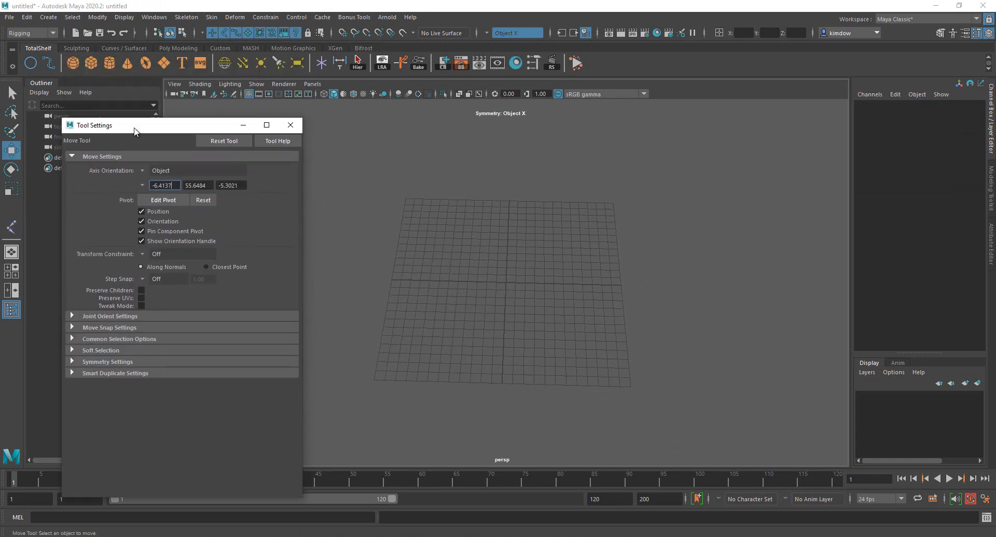
Step: Create a polygon torus at the origin and increase its main radius in the top view to form a wide, thin ring
left_click(147, 62)
key("space")
left_click_drag(545, 199, 489, 196)
right_click_drag(599, 238, 496, 282, "alt")
key("r")
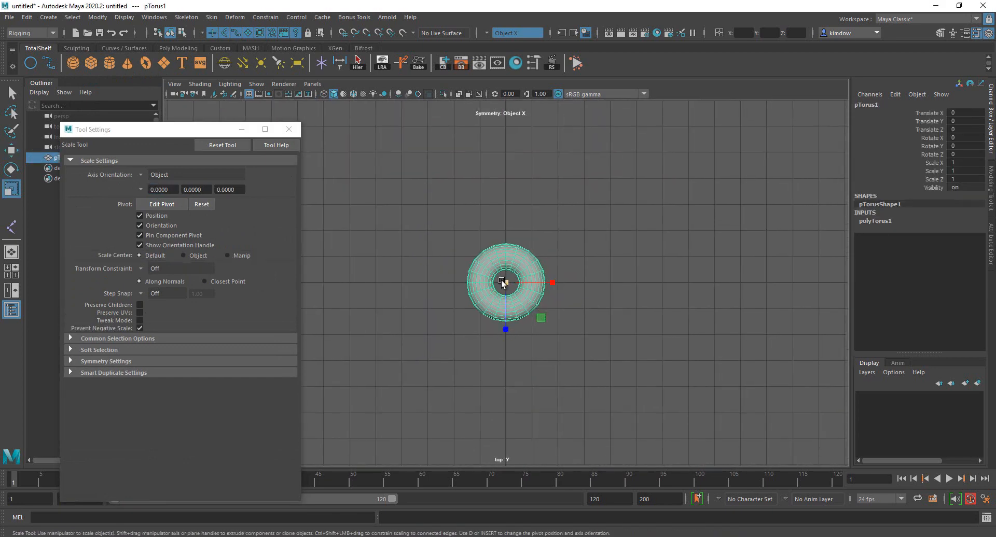
left_click(889, 219)
left_click(914, 227)
middle_click_drag(710, 247, 753, 243)
left_click(575, 206)
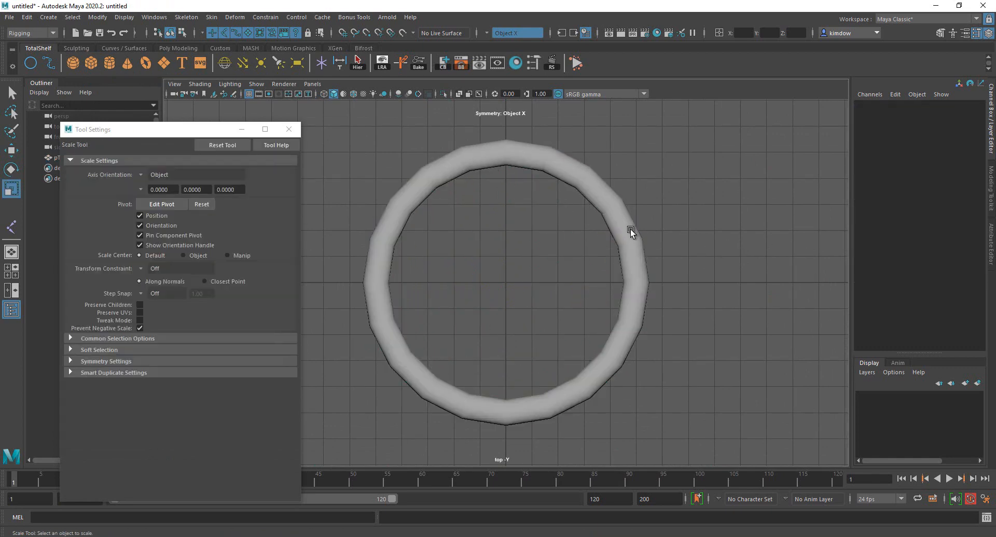
Step: Turn on Projected Centering for the Joint Tool and show the torus in the perspective view
key("y")
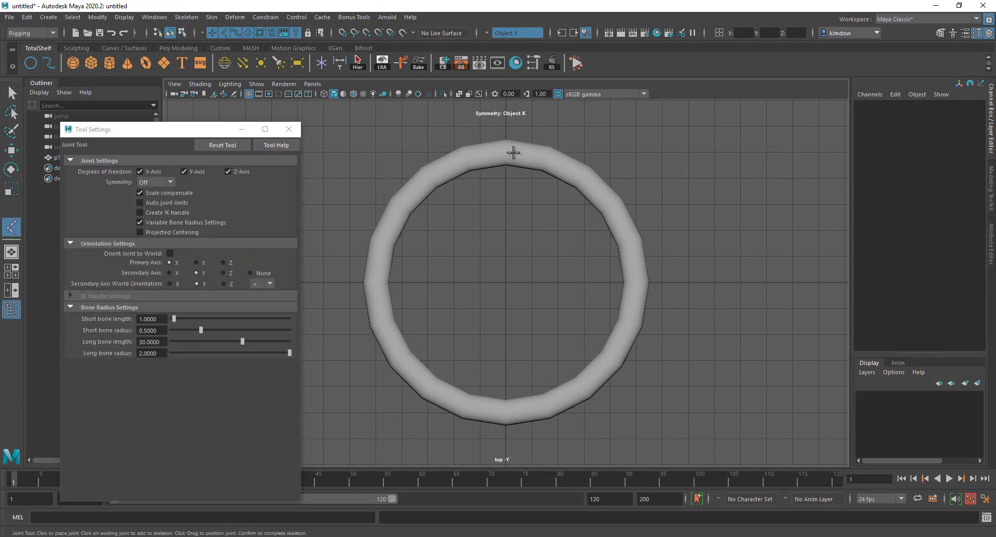
key("space")
left_click_drag(513, 153, 516, 125)
left_click_drag(548, 240, 512, 251, "alt")
right_click_drag(534, 253, 729, 283, "alt")
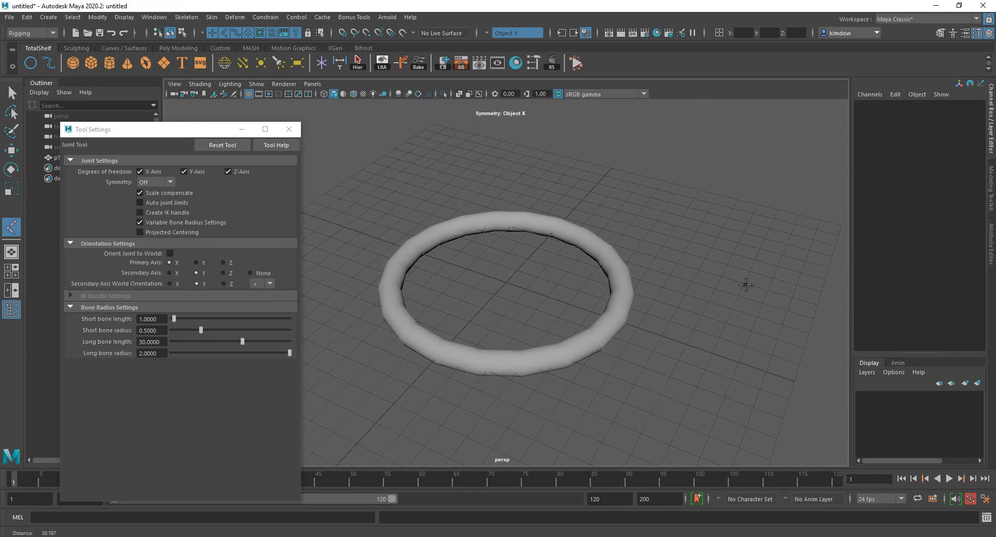
left_click(160, 233)
Step: Place the first five joints of a chain inside the torus tube along its near side, with the view in wireframe
left_click(443, 348)
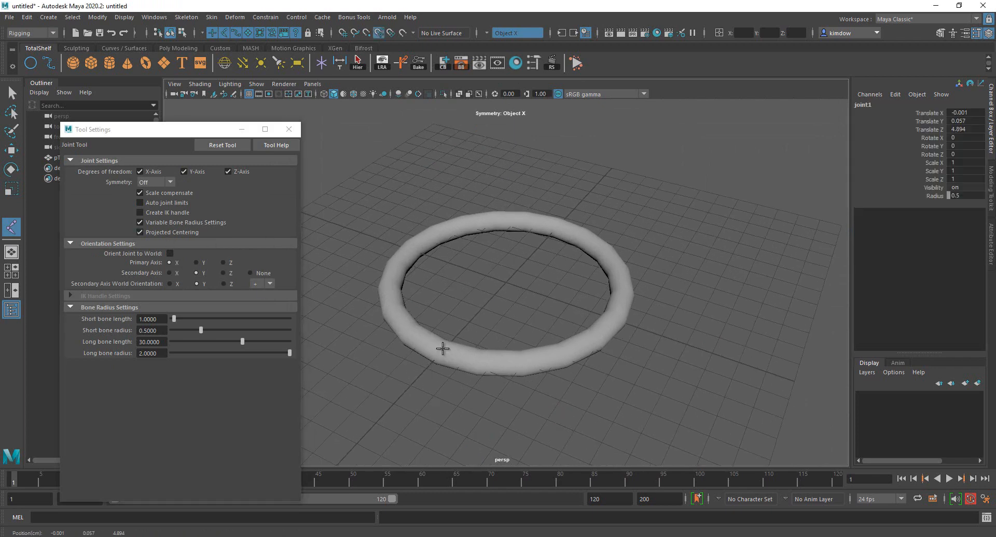
key("4")
left_click(491, 359)
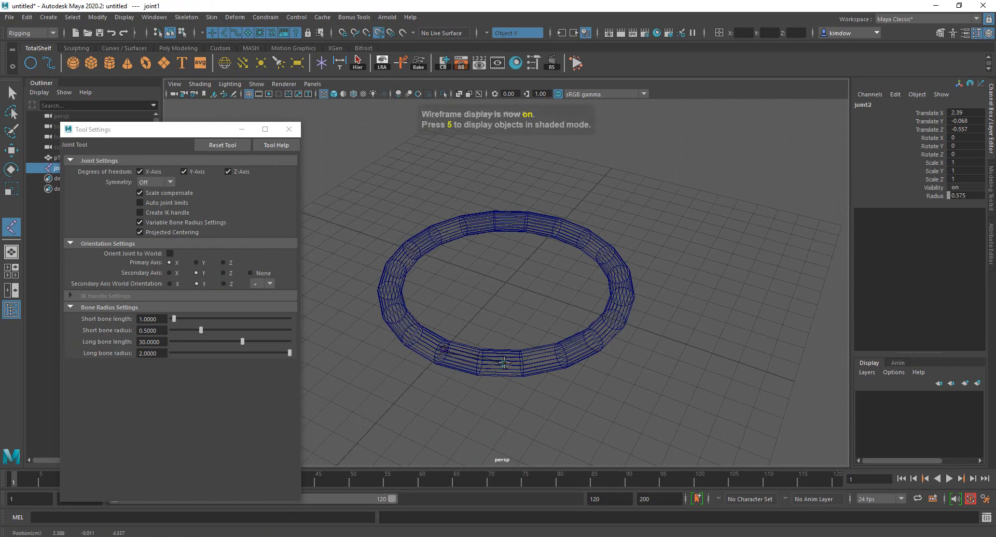
left_click(574, 354)
left_click(611, 327)
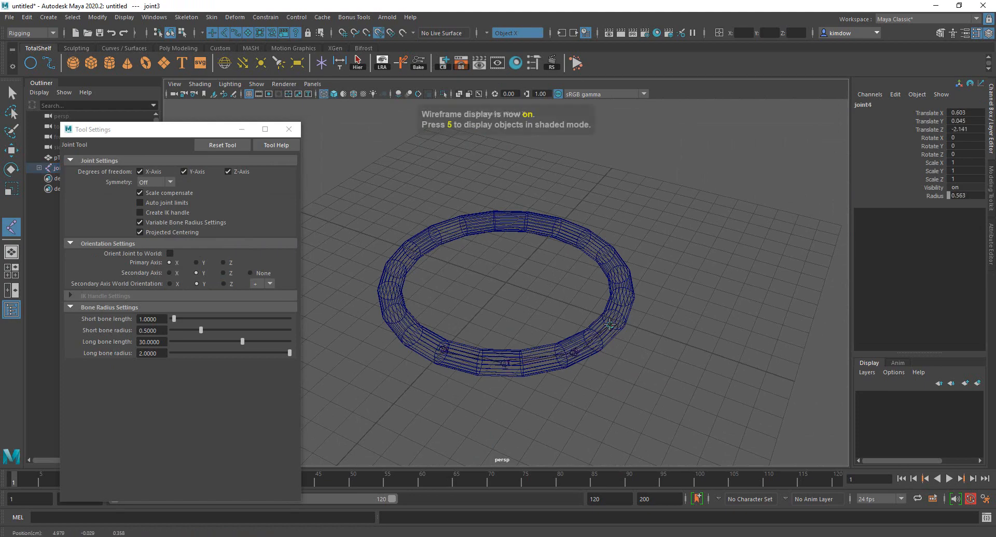
left_click(625, 290)
Step: Continue the chain with four more joints around the torus's upper arc in the top view and finish it
left_click_drag(625, 290, 551, 329, "alt")
key("space")
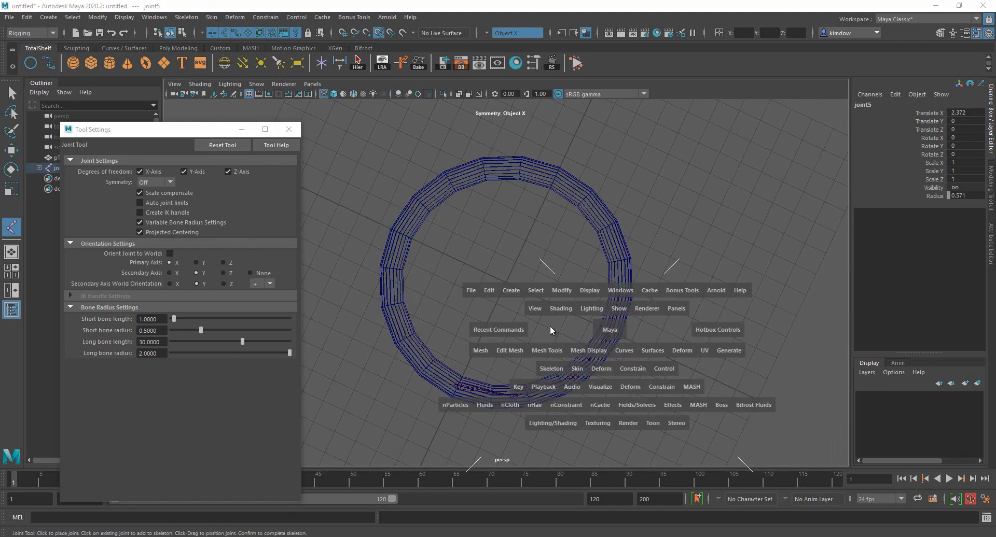
left_click(583, 181)
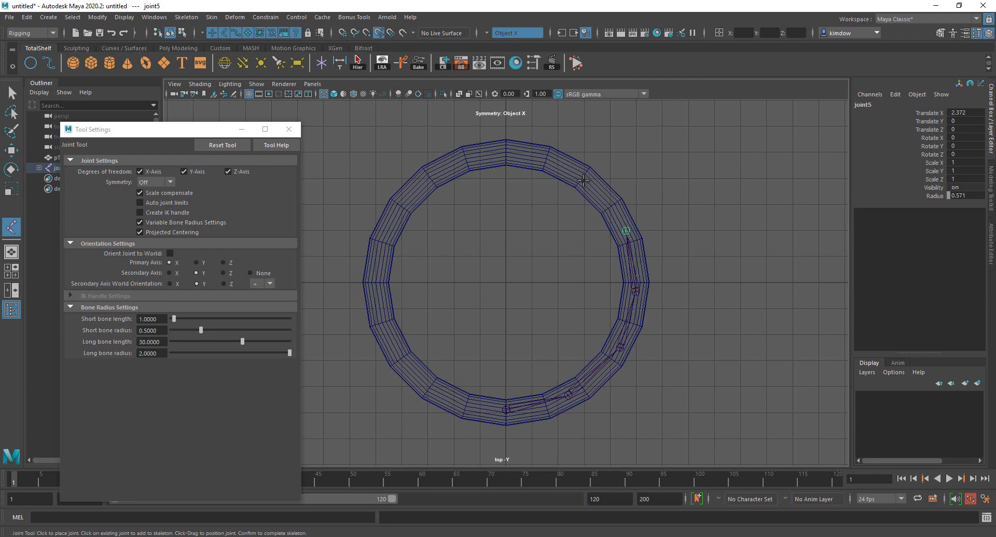
left_click(537, 156)
left_click(467, 158)
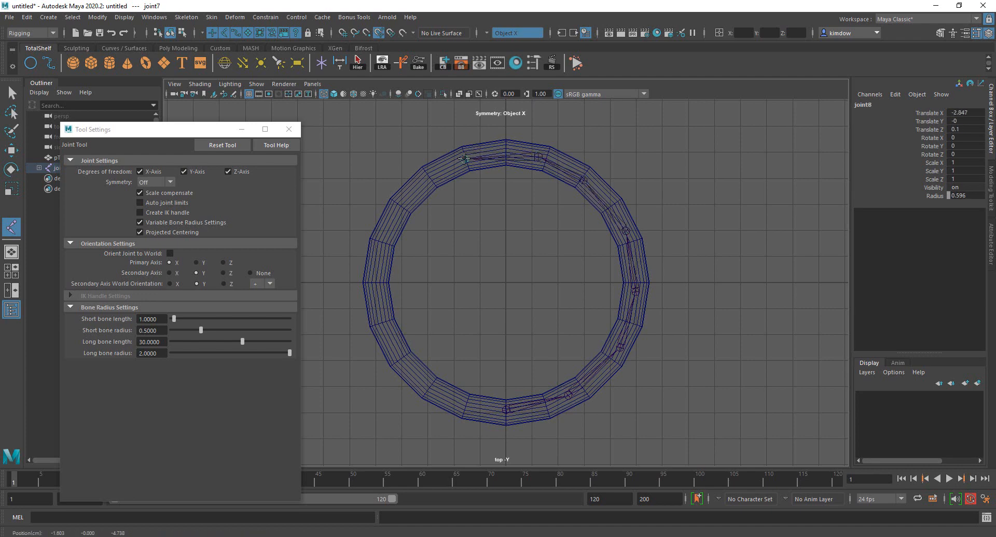
left_click(420, 184)
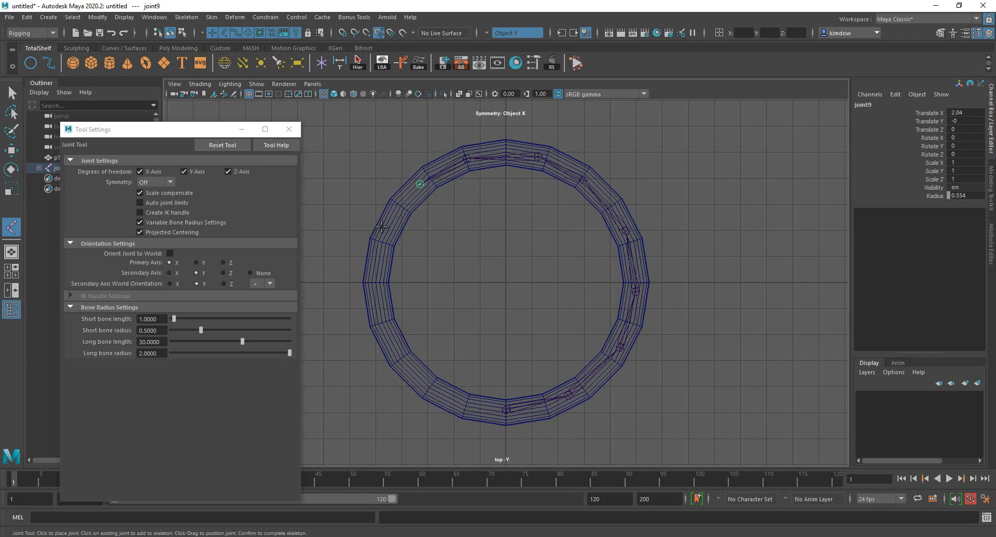
key("r")
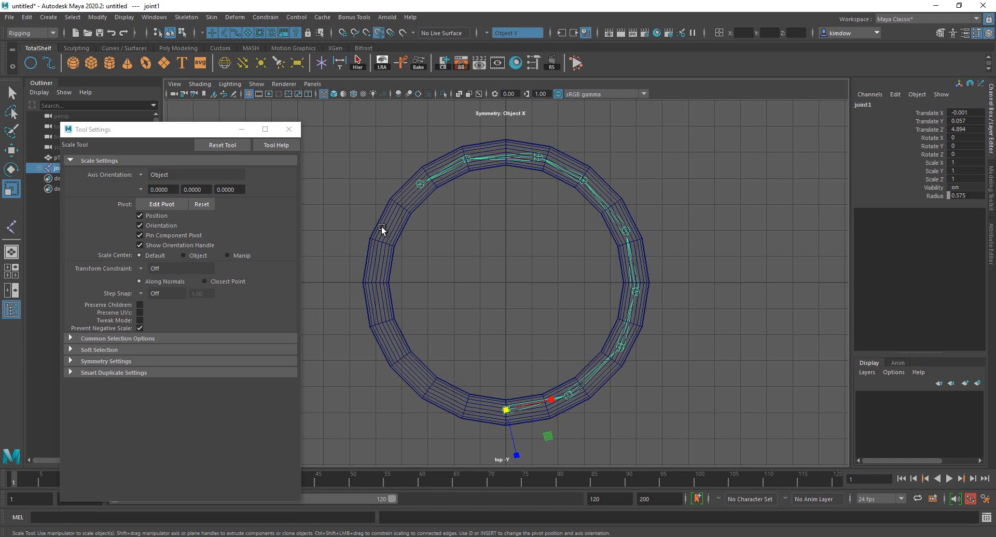
Step: Start a new empty scene without saving and turn off Projected Centering for the Joint Tool
key("ctrl+n")
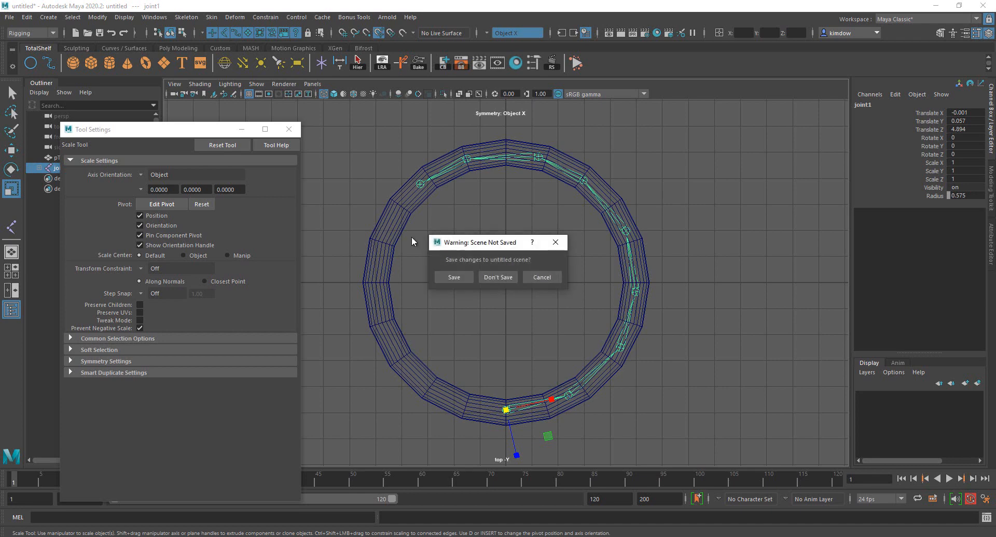
left_click(502, 278)
left_click(11, 227)
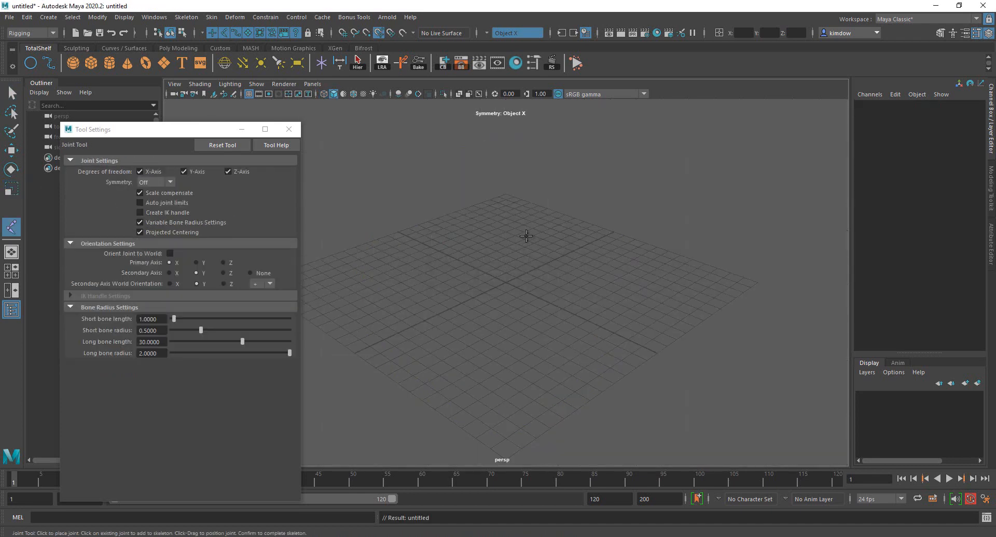
left_click(169, 232)
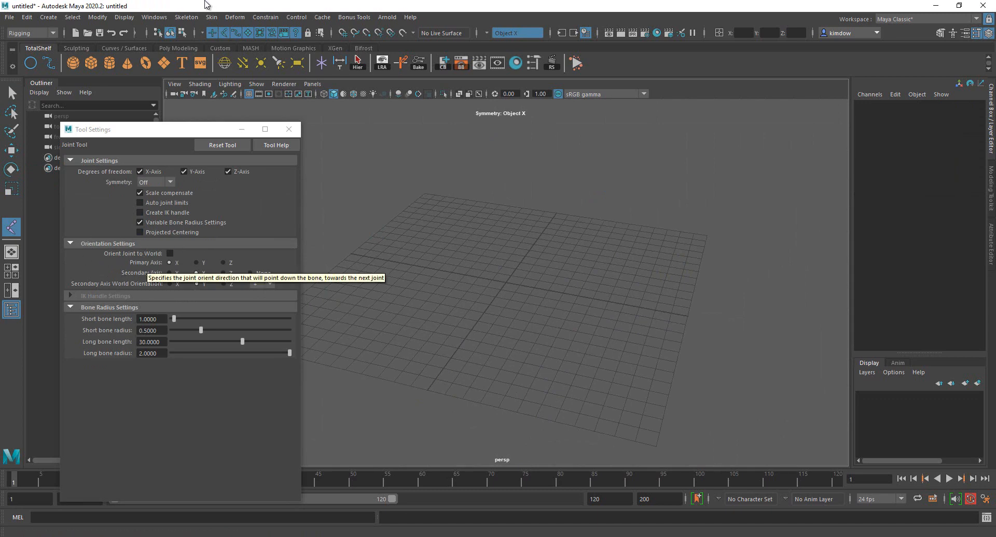
Step: Open the Orient Joint options to review their orientation settings and close them without applying
left_click(186, 17)
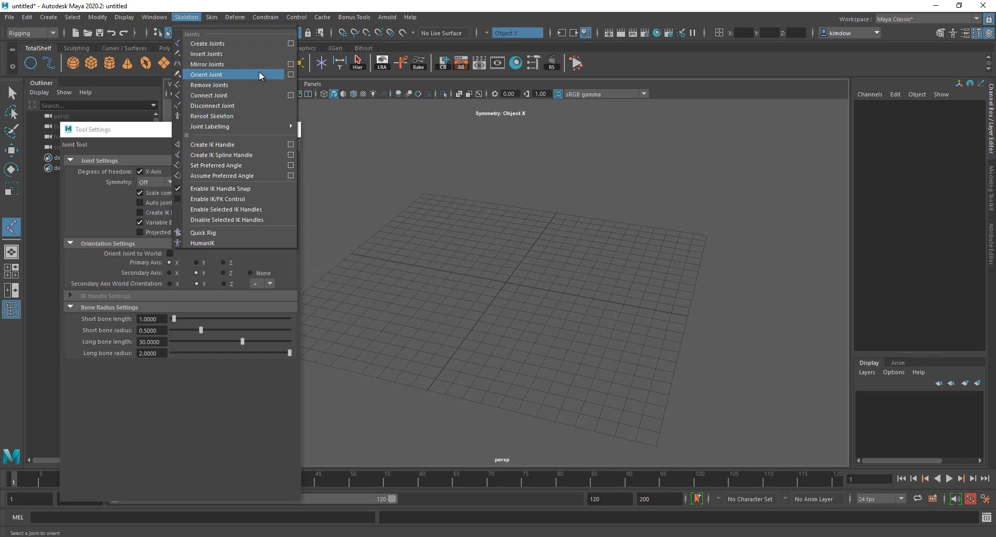
left_click(290, 74)
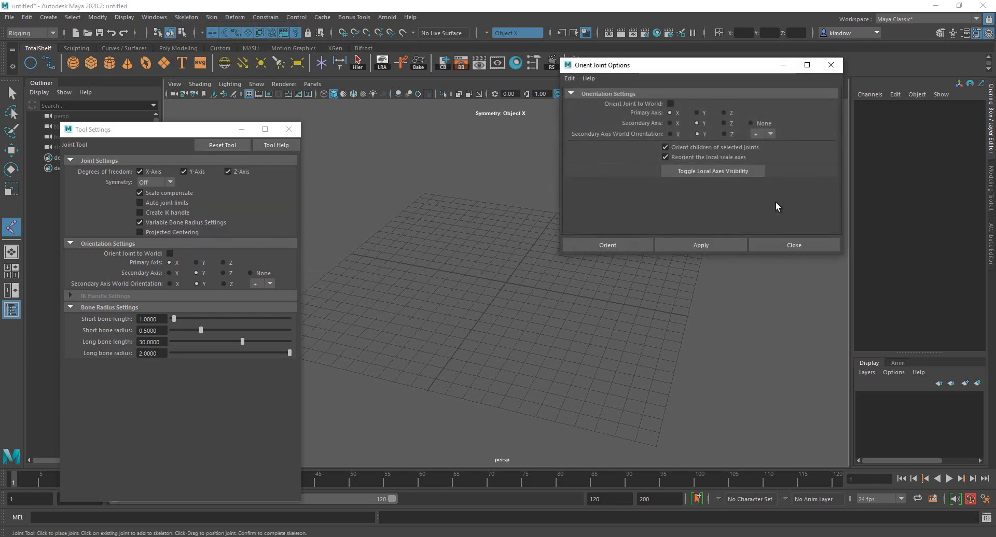
left_click(790, 243)
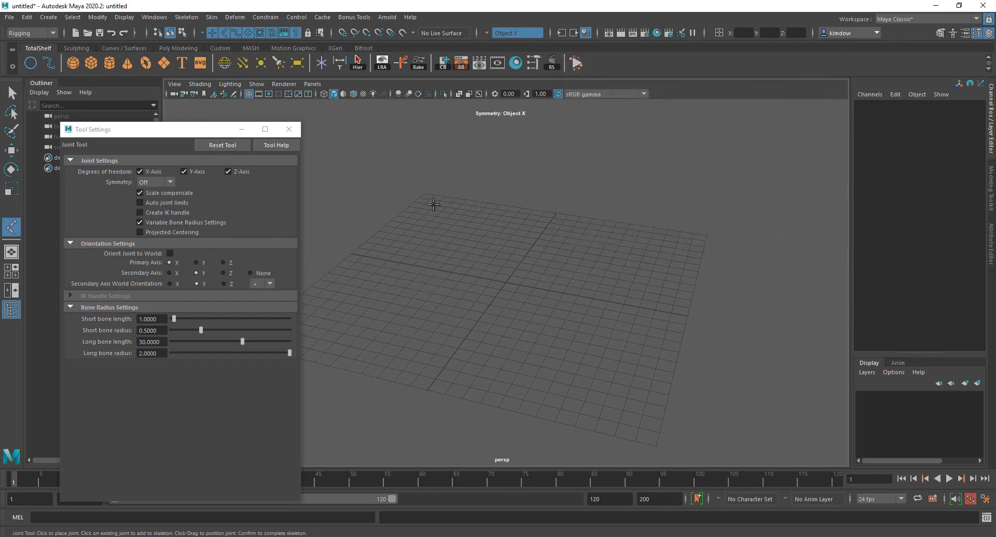
Step: Draw a vertical chain of four grid-snapped joints in the side view, spaced 4 units apart from Y 2 to Y 14
left_click_drag(524, 278, 426, 317, "alt")
key("space")
right_click_drag(427, 318, 723, 351, "alt")
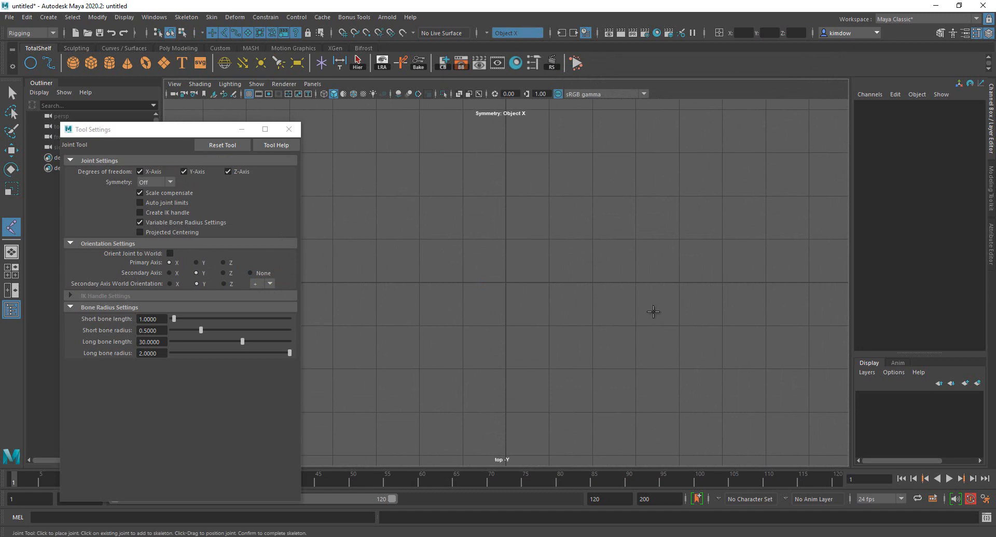
middle_click_drag(652, 311, 561, 246, "alt")
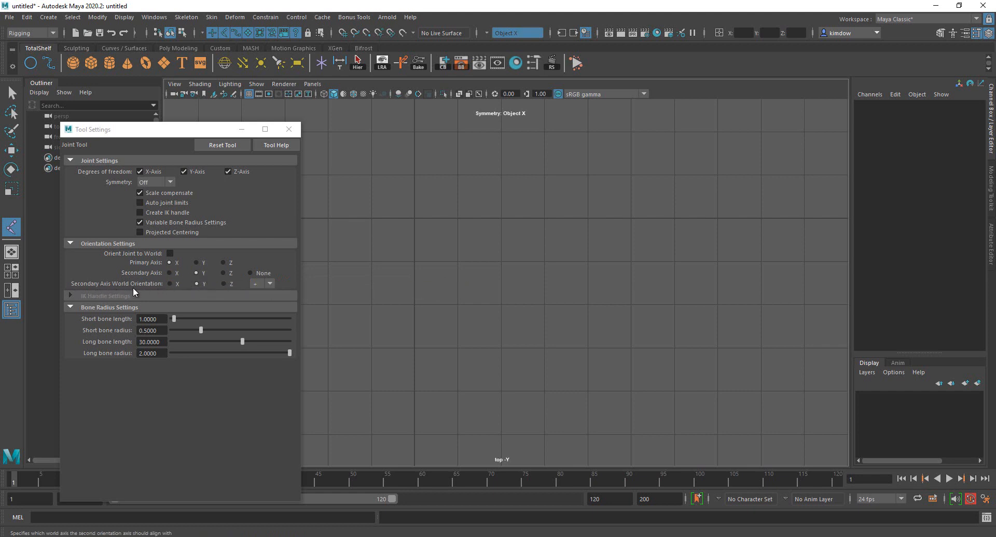
scroll(547, 258, "down", 6)
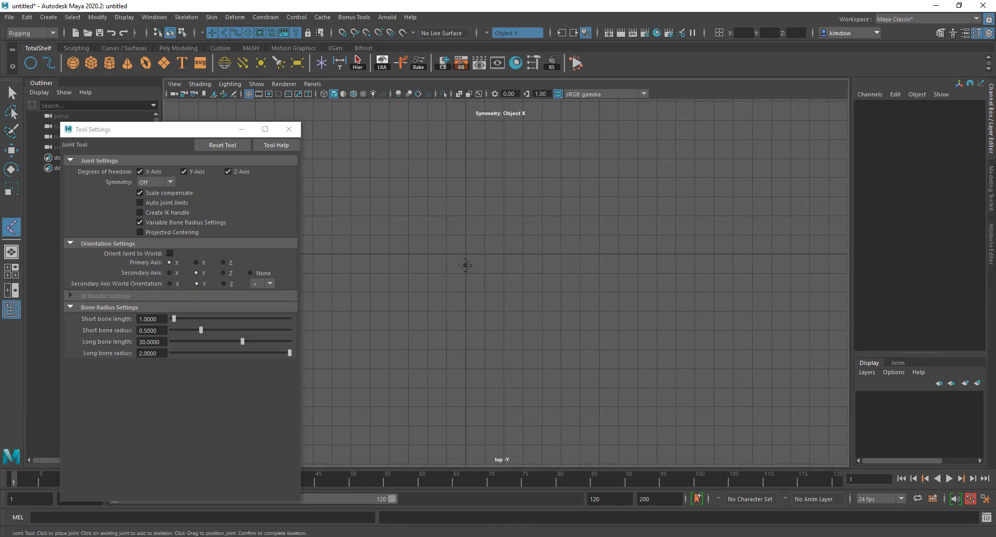
key("space")
left_click_drag(466, 265, 539, 259)
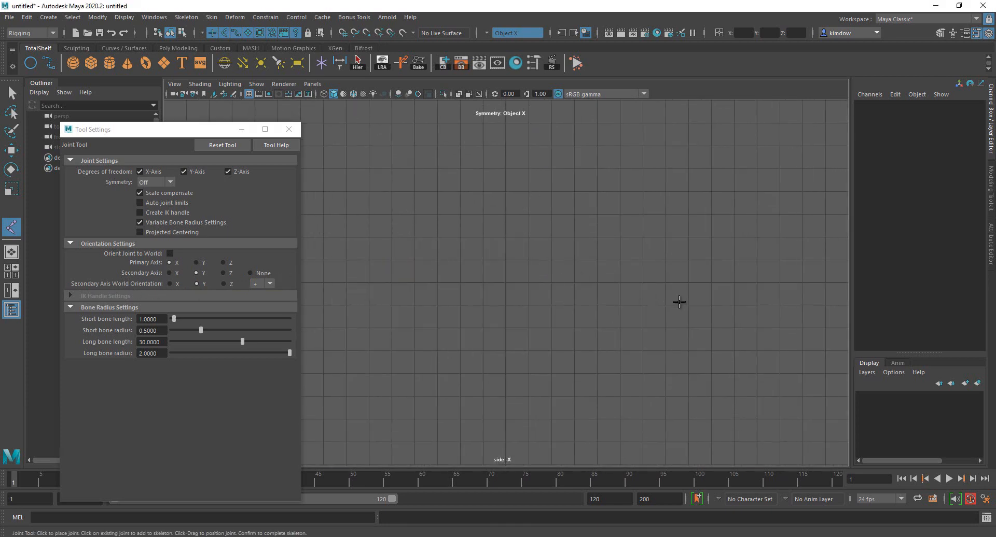
left_click(501, 365)
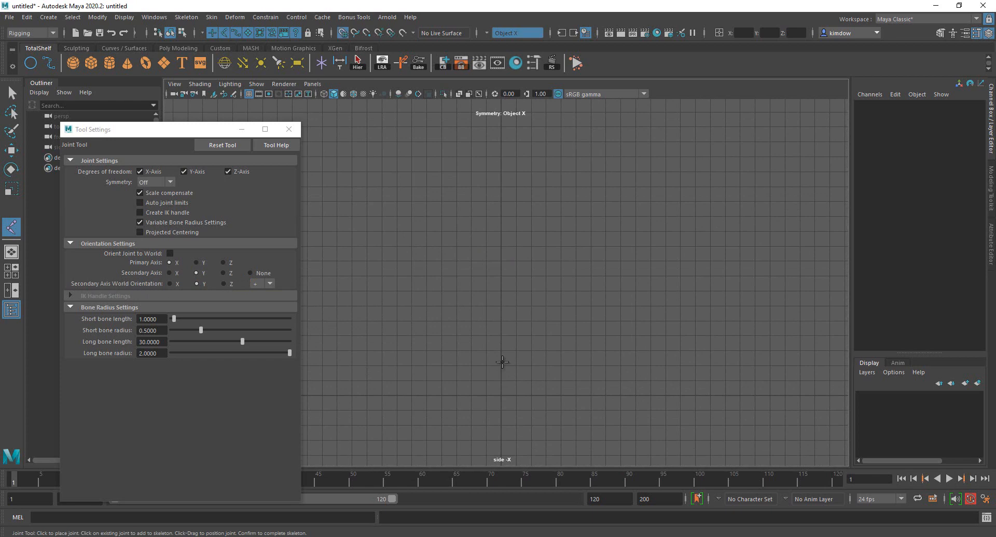
left_click(501, 306)
left_click(501, 246)
left_click(502, 187)
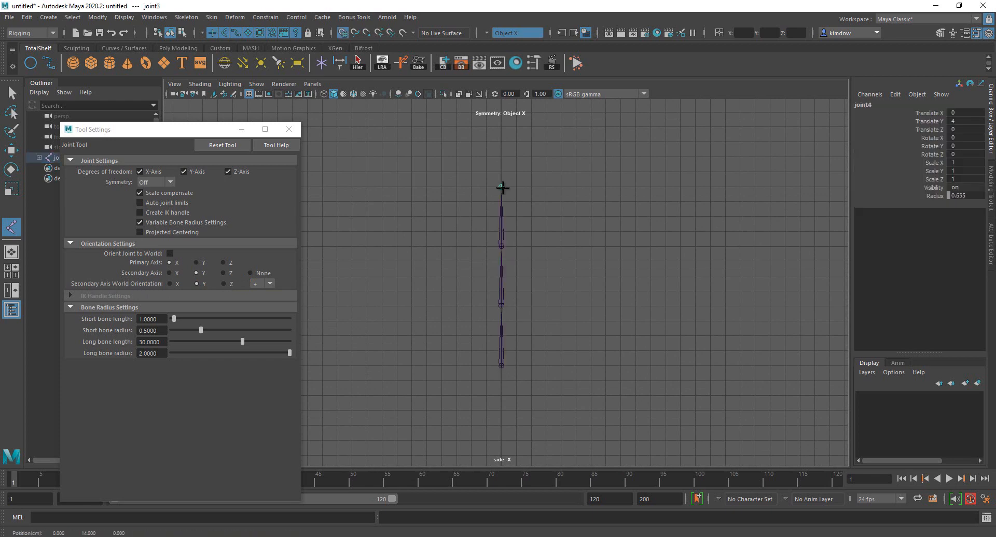
key("Return")
Step: Draw a second grid-snapped chain of four joints in the top view, running along the X axis from X 1
key("space")
left_click_drag(503, 188, 529, 213)
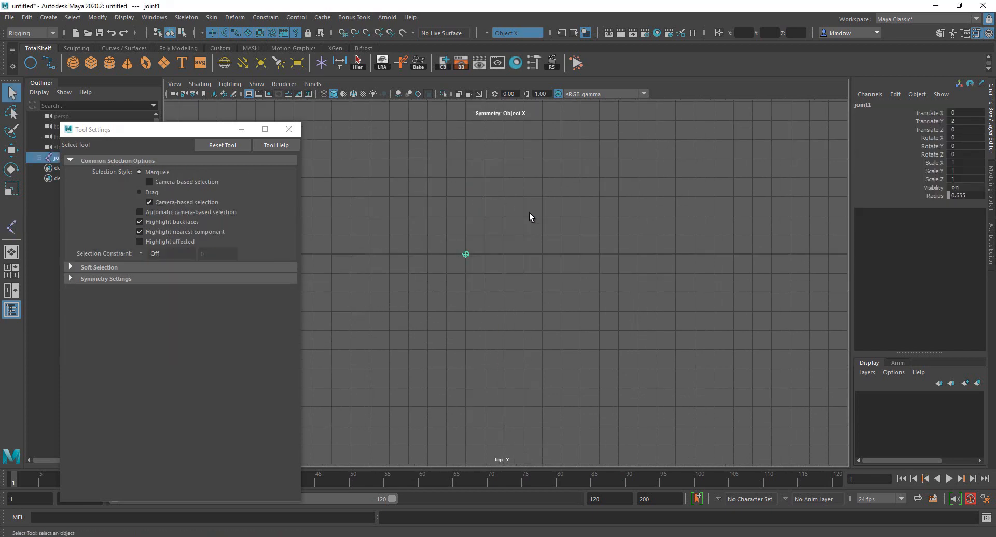
scroll(588, 264, "down", 1)
key("y")
left_click(486, 255)
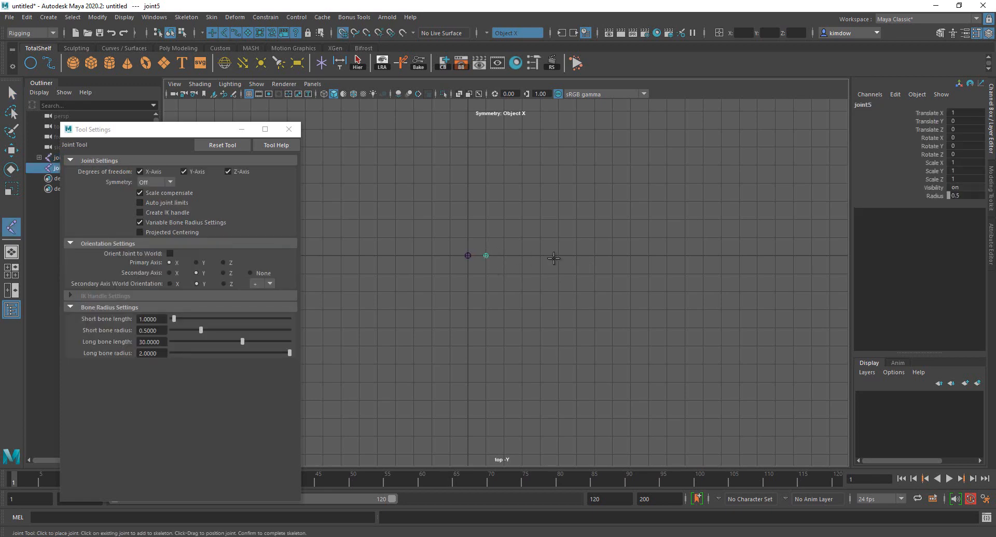
left_click(558, 255)
left_click(630, 255)
left_click(684, 255)
key("Return")
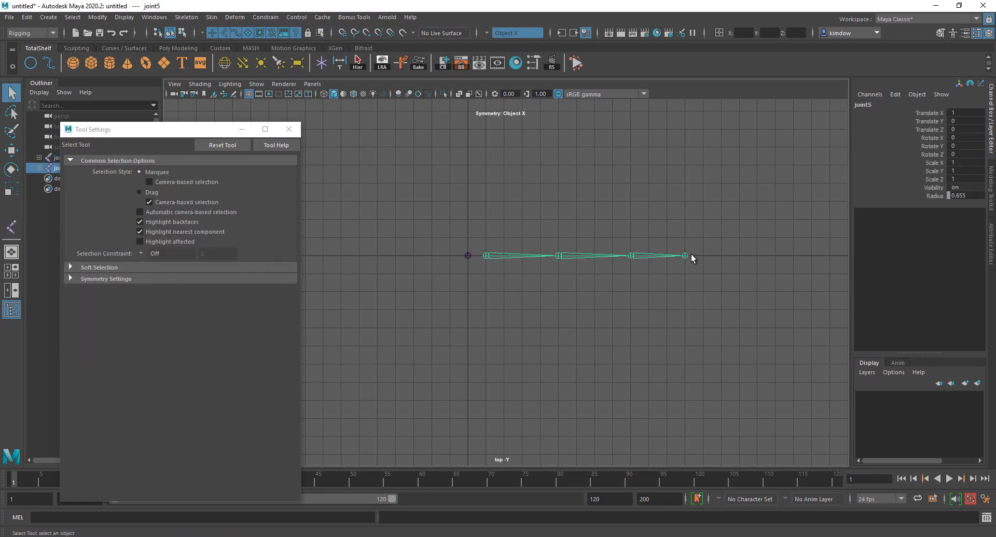
Step: Display the local rotation axes on every joint of both chains in the perspective view and clear the selection
key("space")
left_click_drag(692, 254, 701, 154)
left_click_drag(554, 234, 517, 299, "alt")
left_click(357, 62)
left_click(382, 62)
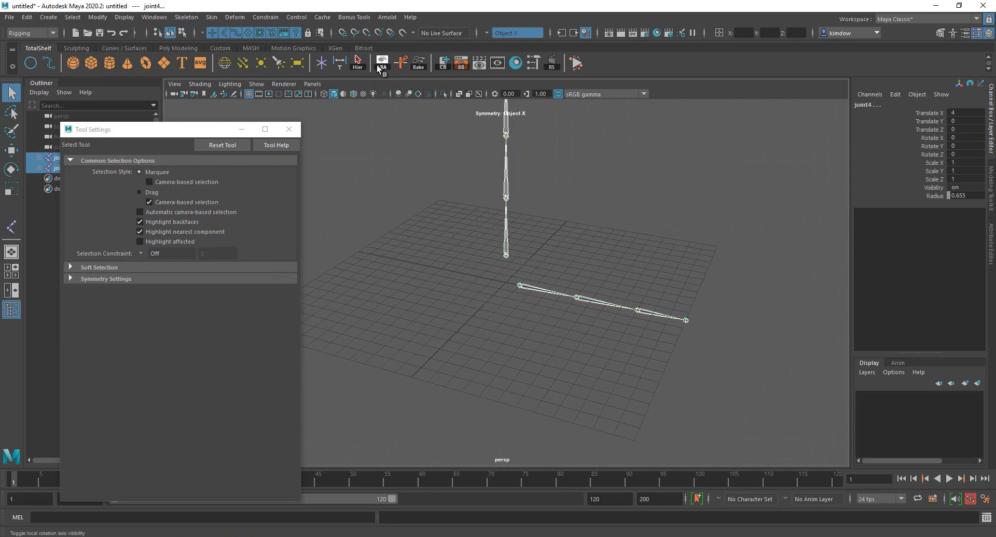
left_click_drag(584, 200, 511, 267, "alt")
left_click(481, 313)
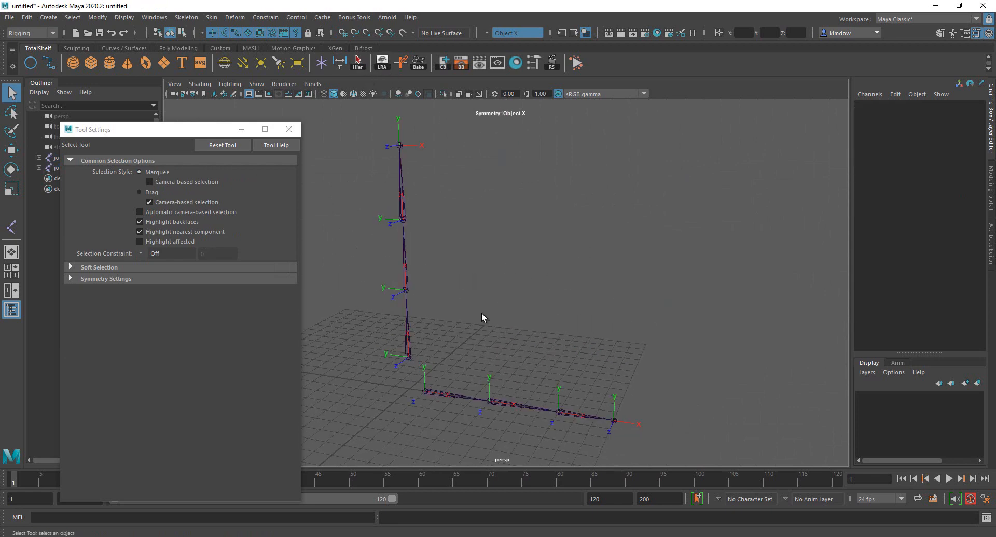
middle_click_drag(467, 335, 499, 314, "alt")
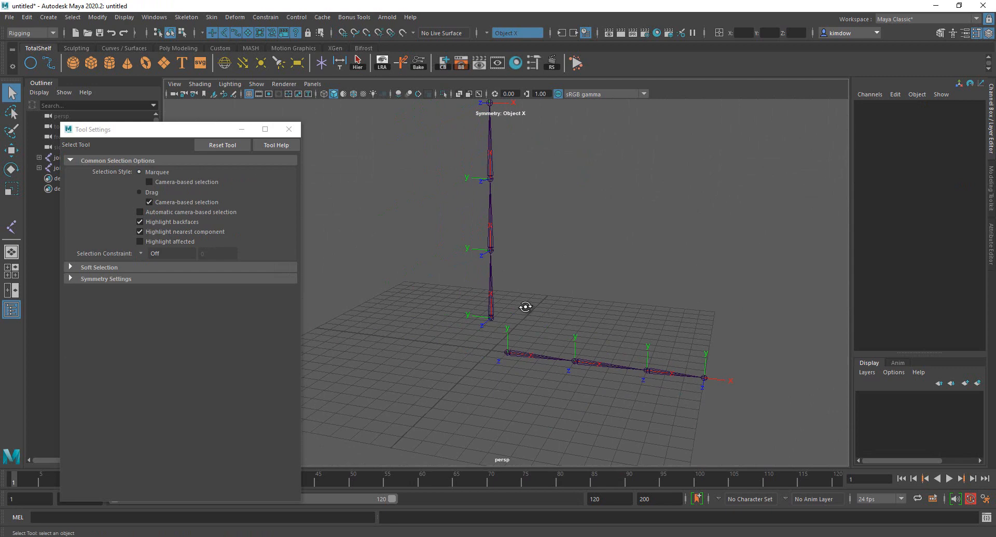
left_click_drag(524, 310, 582, 322, "alt")
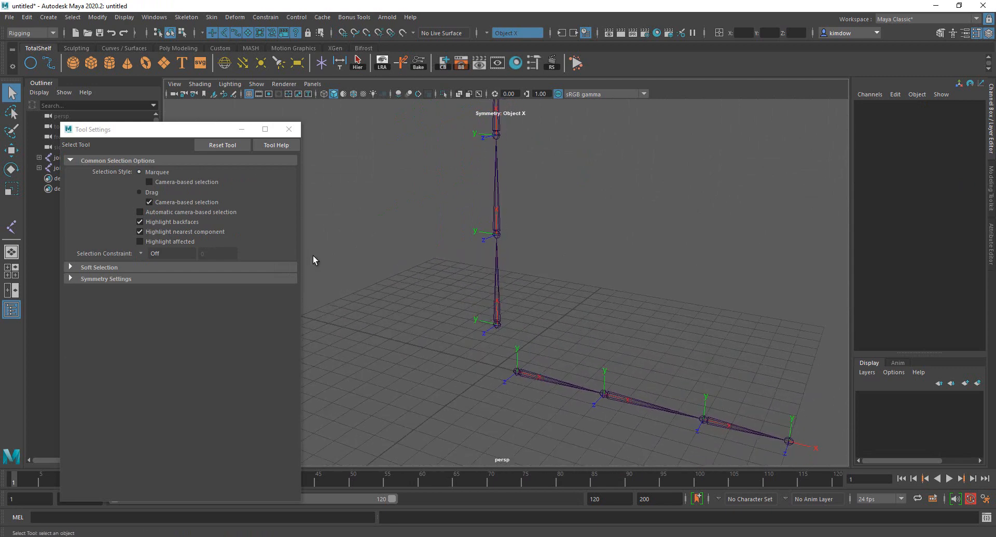
Step: Select the vertical and horizontal chains' root joints in turn with the Move Tool to compare their axis orientation, and return to the Joint Tool
key("y")
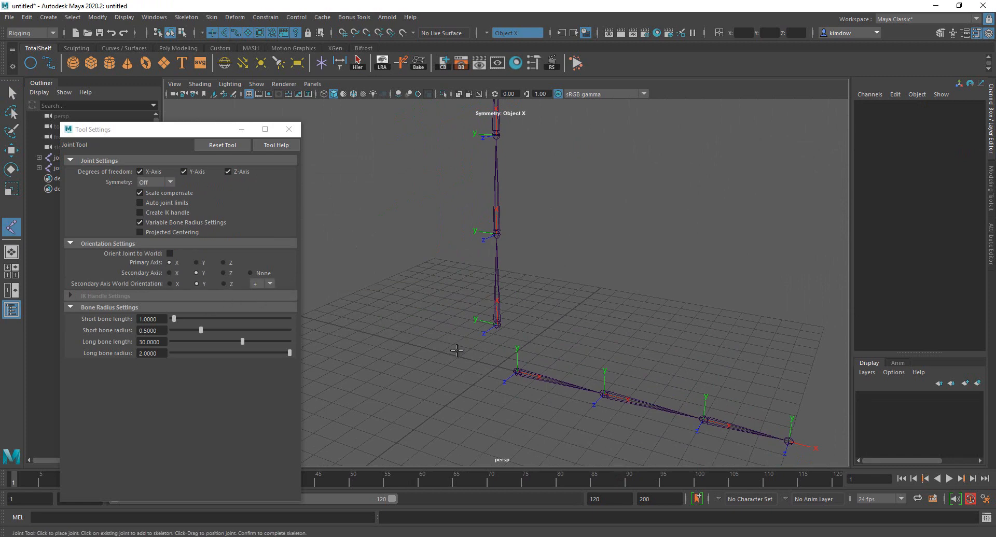
key("w")
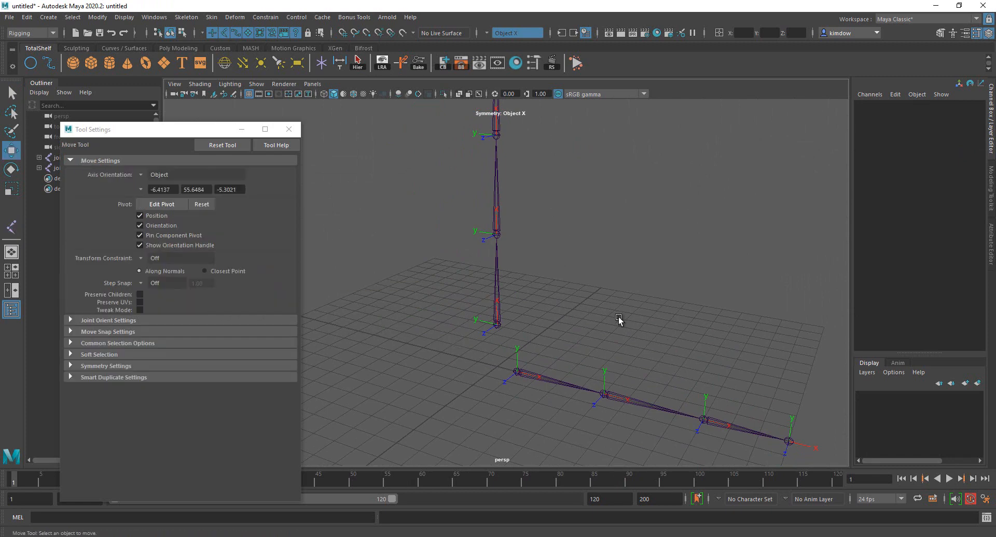
left_click(497, 325)
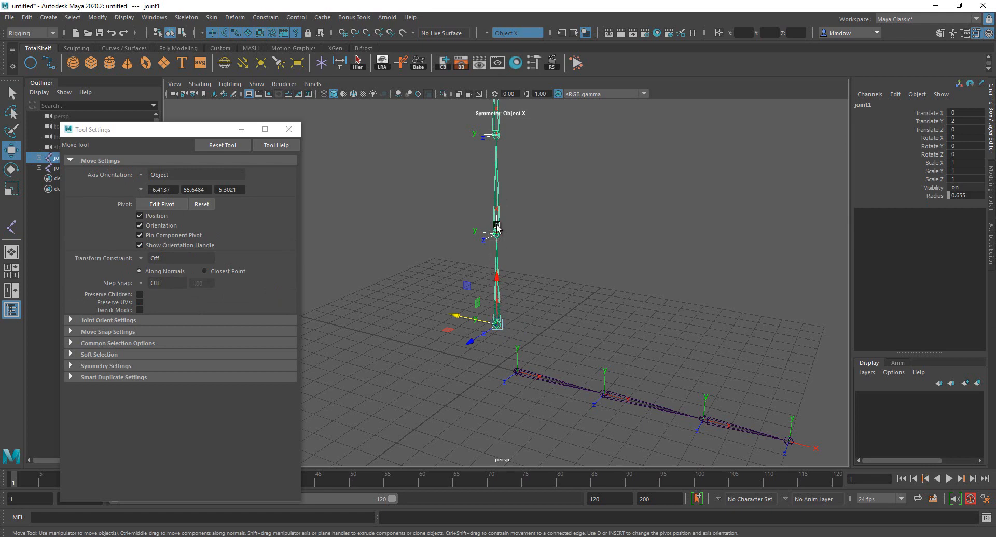
left_click(536, 376)
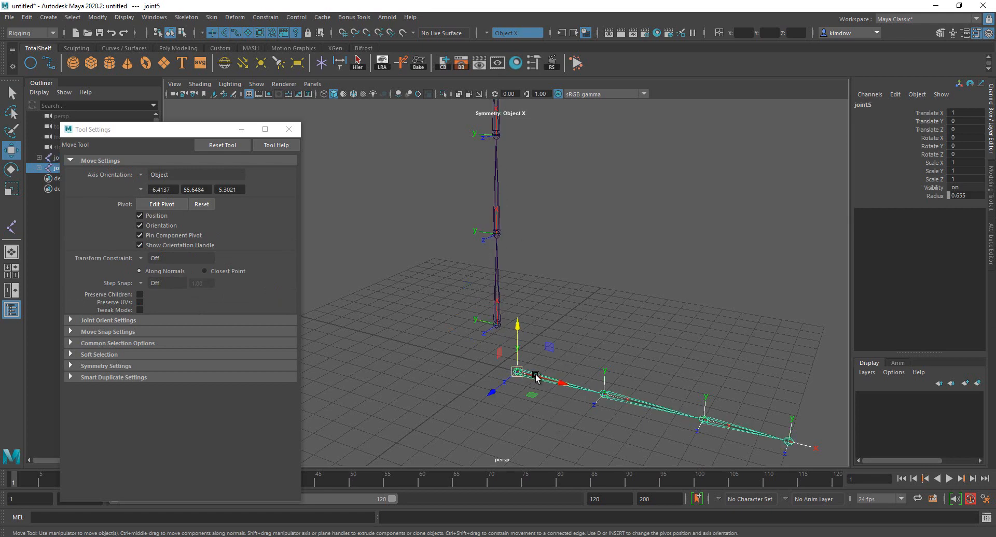
left_click(665, 280)
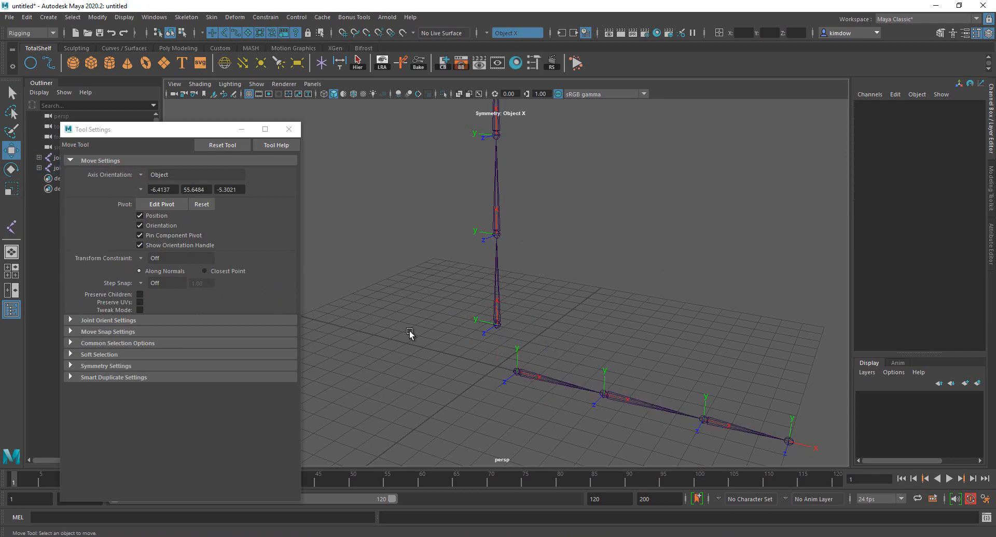
key("y")
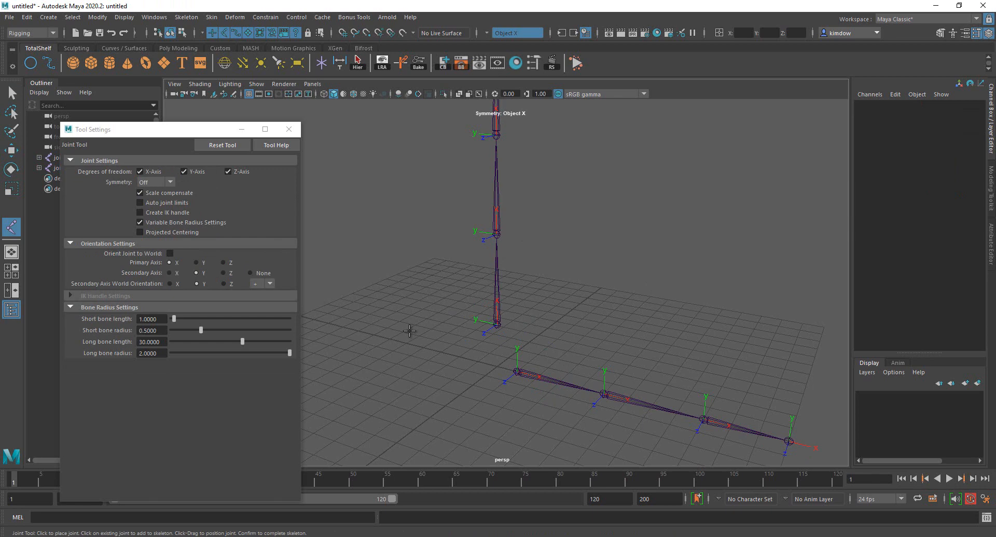
Step: Select the vertical chain's root joint with the Move Tool to examine its axis orientation, and return to the Joint Tool
key("w")
left_click(498, 315)
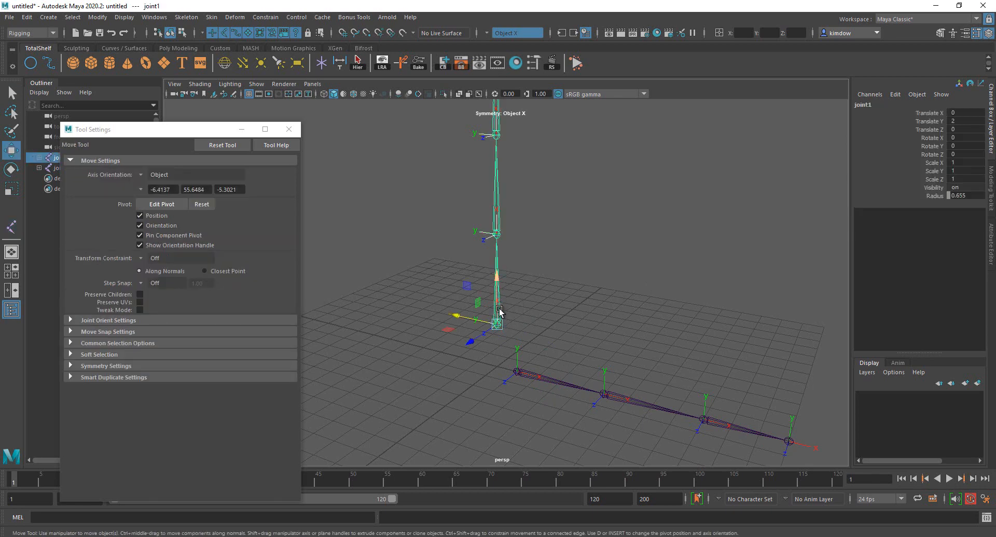
mouse_move(472, 338)
left_mouse_down("alt")
mouse_move(518, 349)
mouse_move(509, 358)
mouse_move(476, 329)
left_mouse_up("alt")
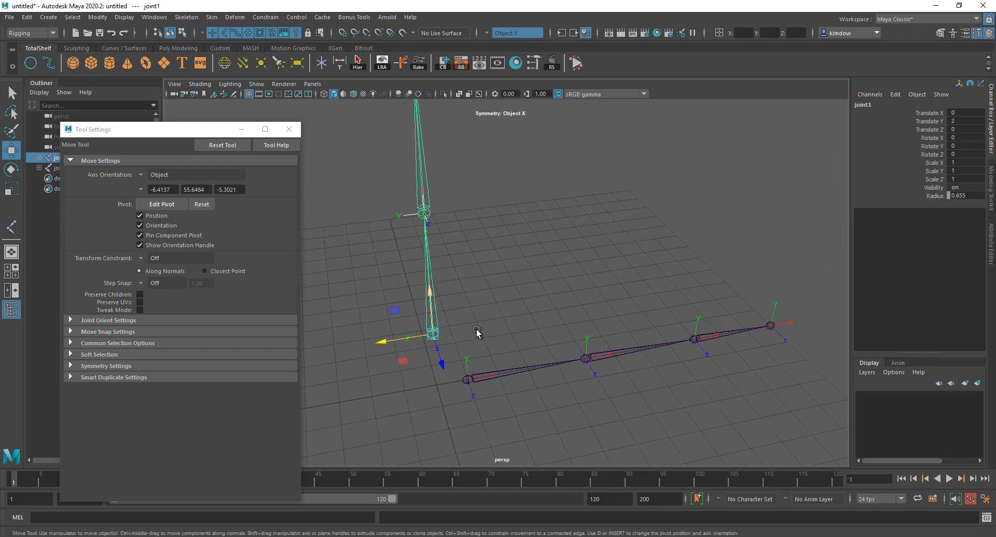
key("q")
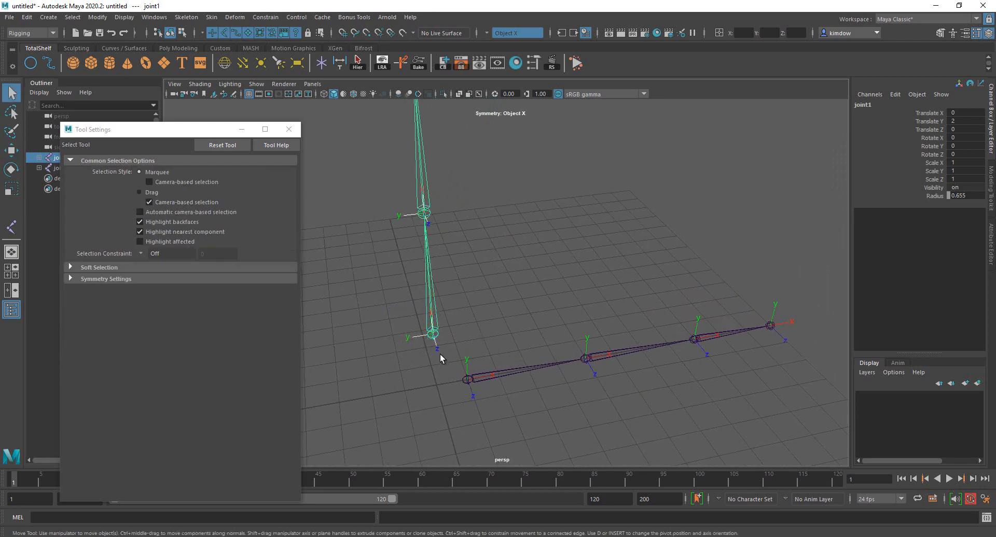
key("y")
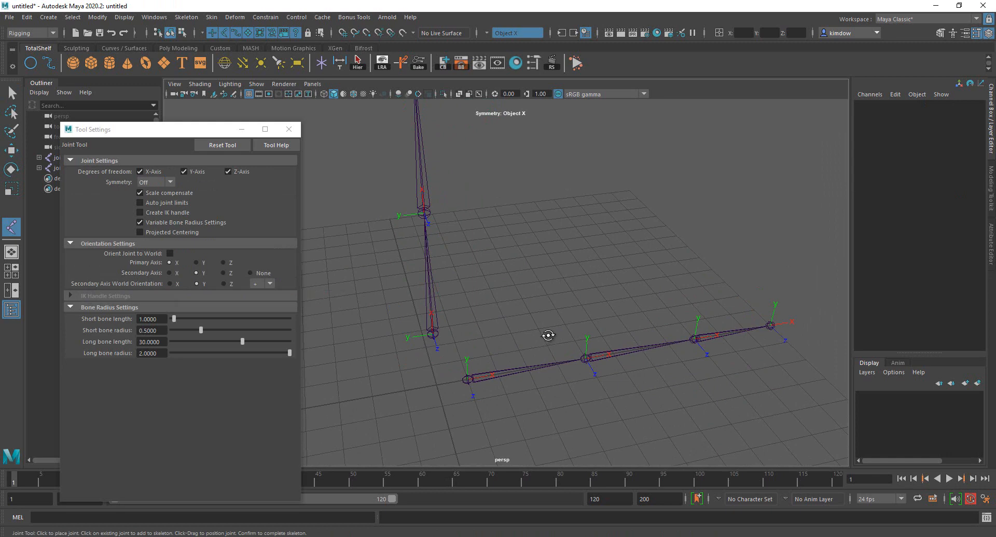
left_click_drag(548, 335, 531, 332, "alt")
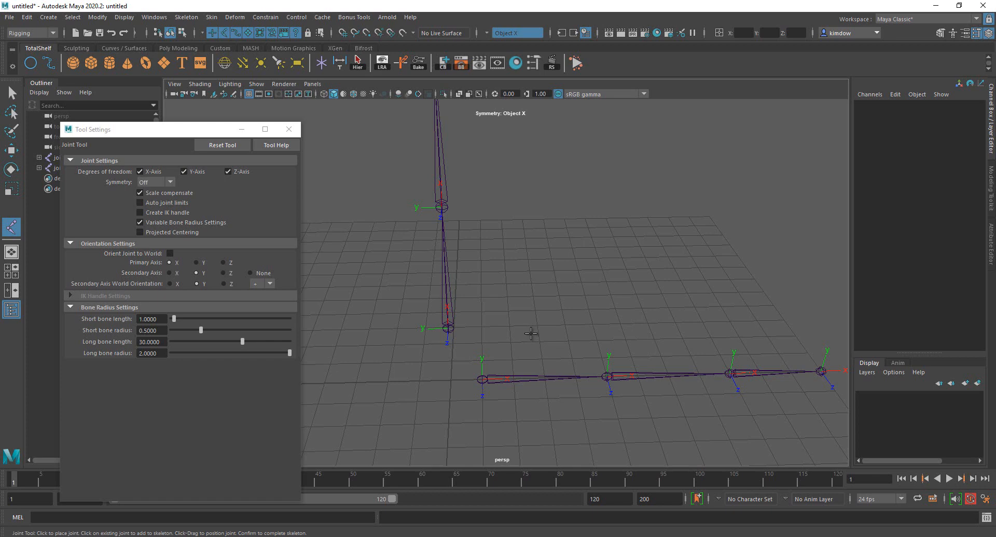
Step: Select the vertical and horizontal chains' root joints to compare their secondary axis directions, ending back in the Joint Tool
key("w")
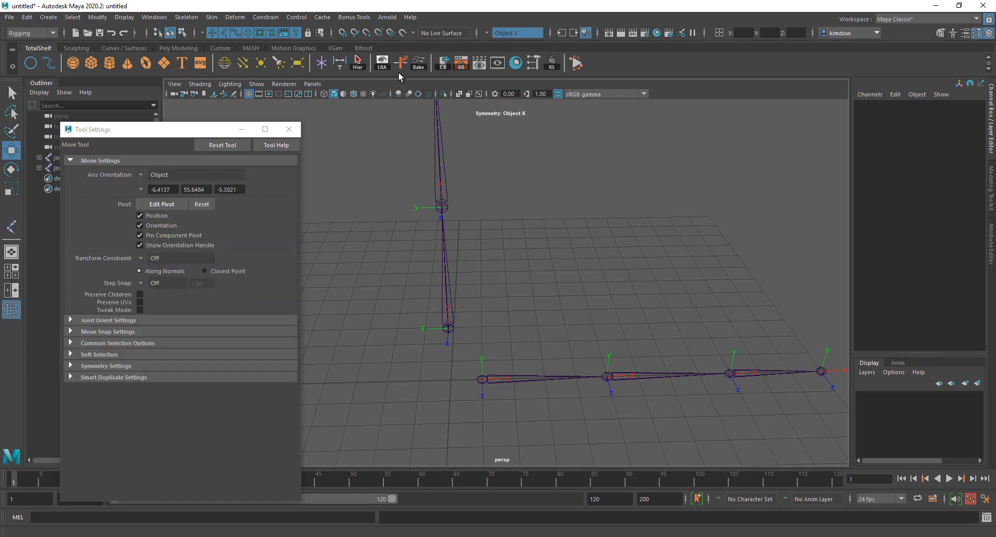
left_click_drag(462, 303, 515, 342, "alt")
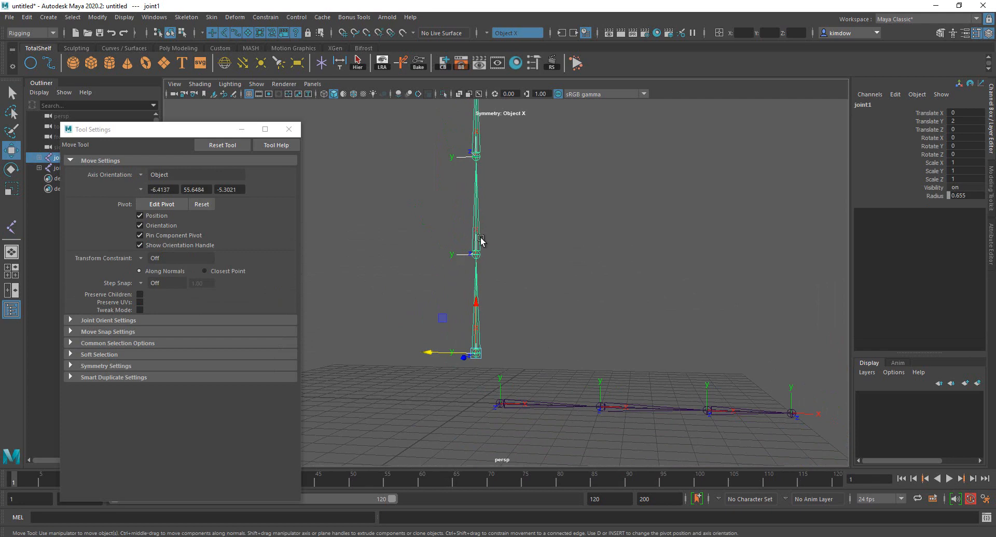
left_click(544, 406)
key("f")
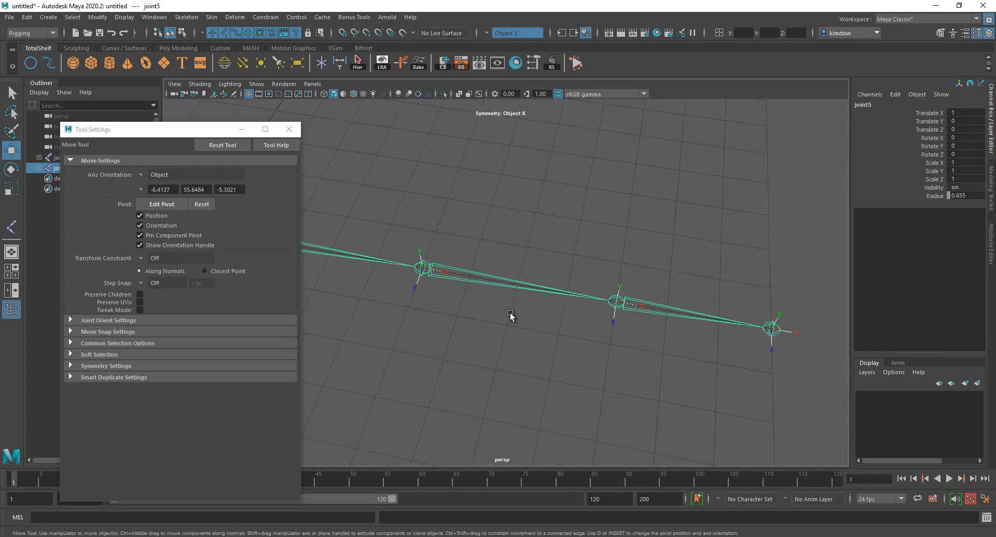
right_click_drag(623, 338, 476, 319, "alt")
middle_click_drag(541, 315, 669, 332, "alt")
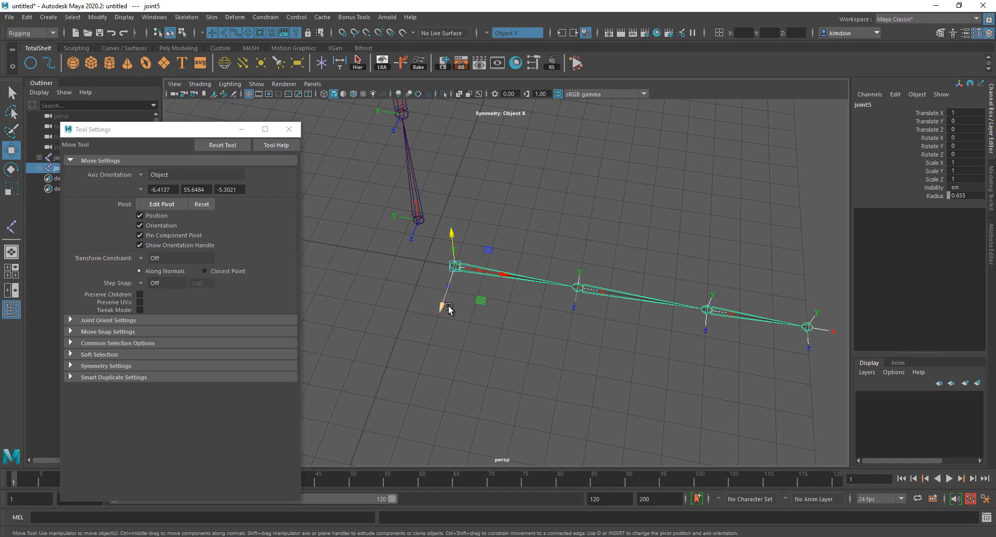
key("q")
left_click_drag(485, 313, 536, 308, "alt")
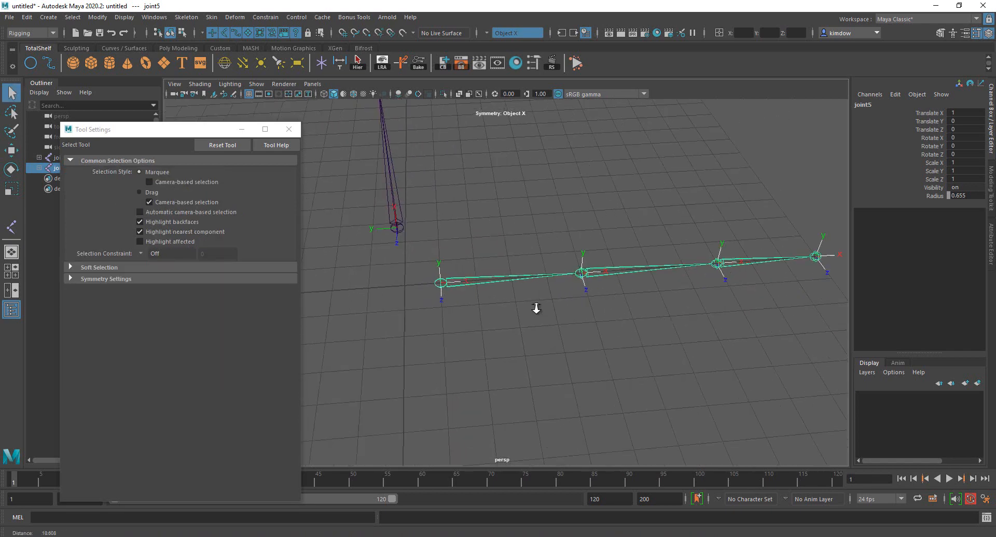
right_click_drag(536, 308, 557, 311, "alt")
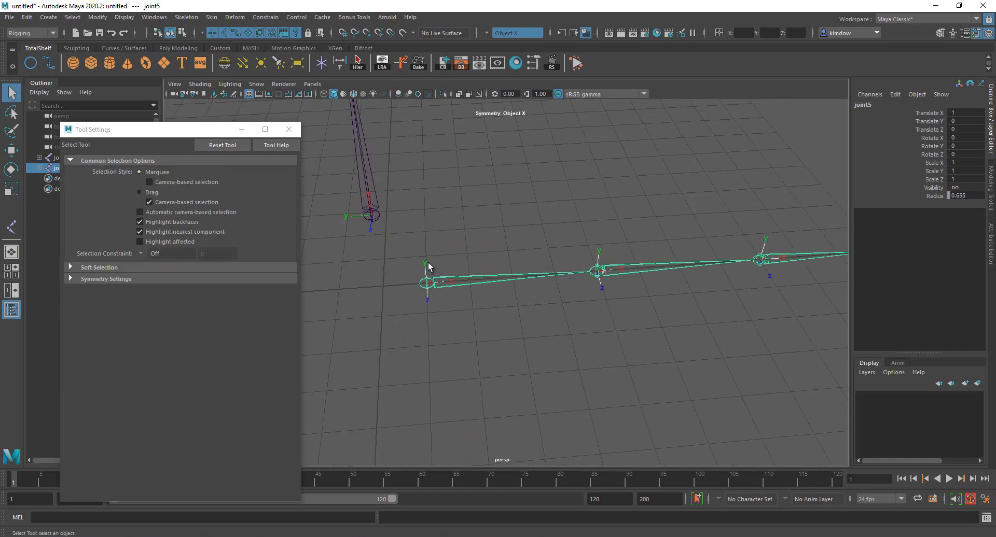
left_click_drag(428, 267, 409, 274, "alt")
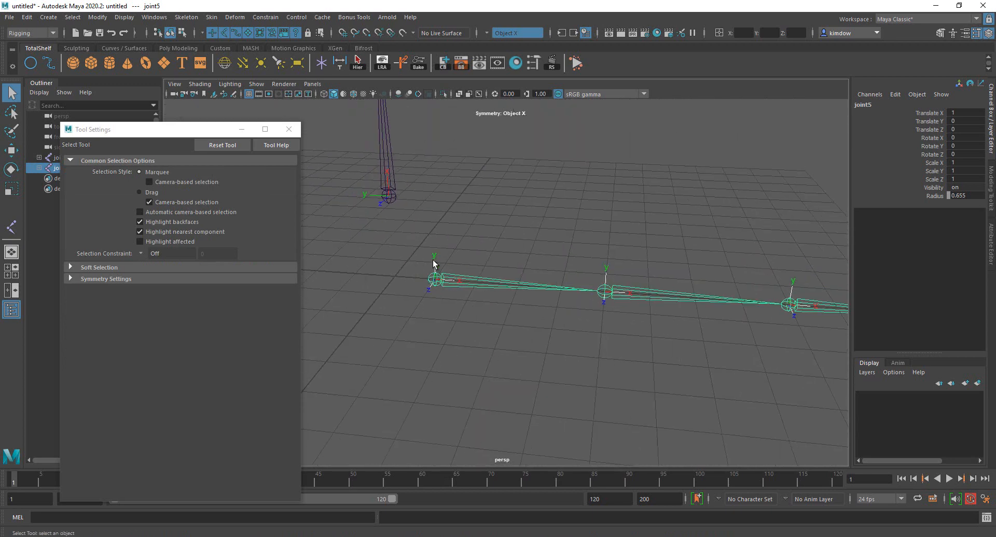
key("y")
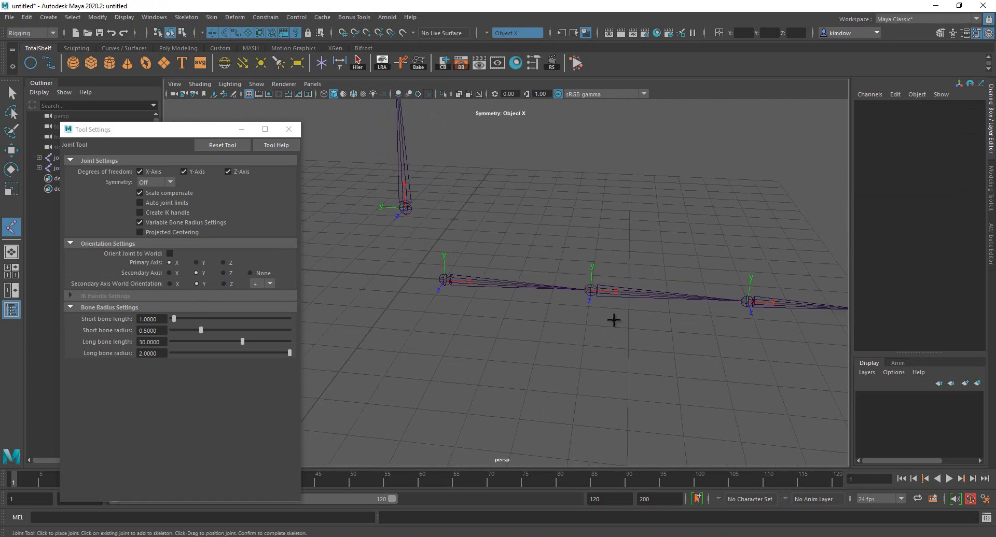
Step: In the top view, set the Joint Tool's Secondary Axis World Orientation to Z
key("space")
left_click_drag(604, 321, 588, 320)
right_click_drag(504, 319, 687, 323, "alt")
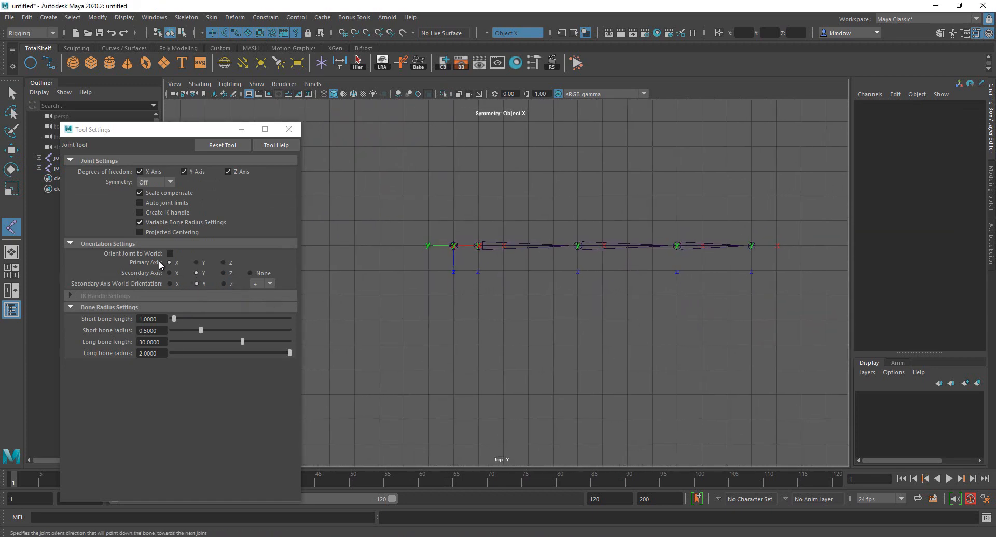
left_click(223, 283)
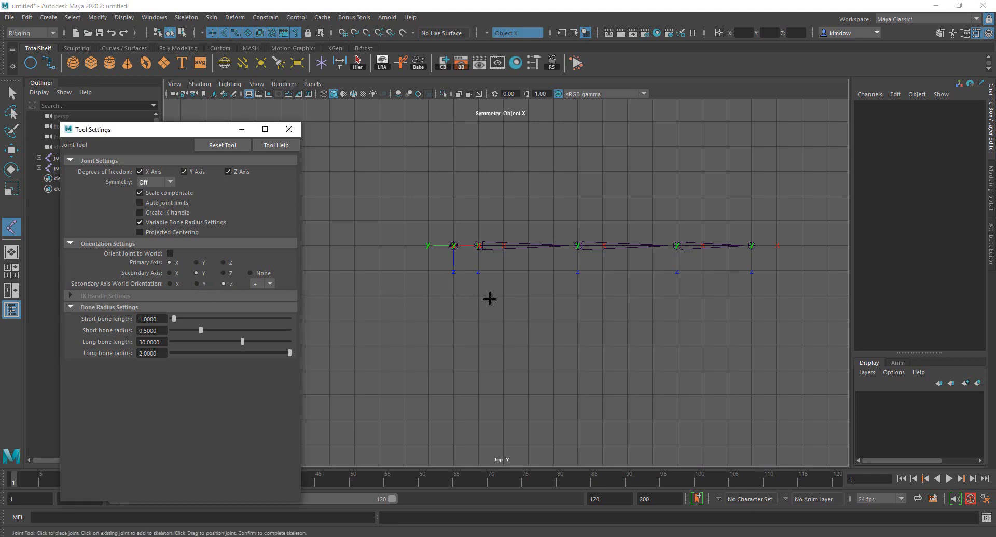
left_click(480, 297)
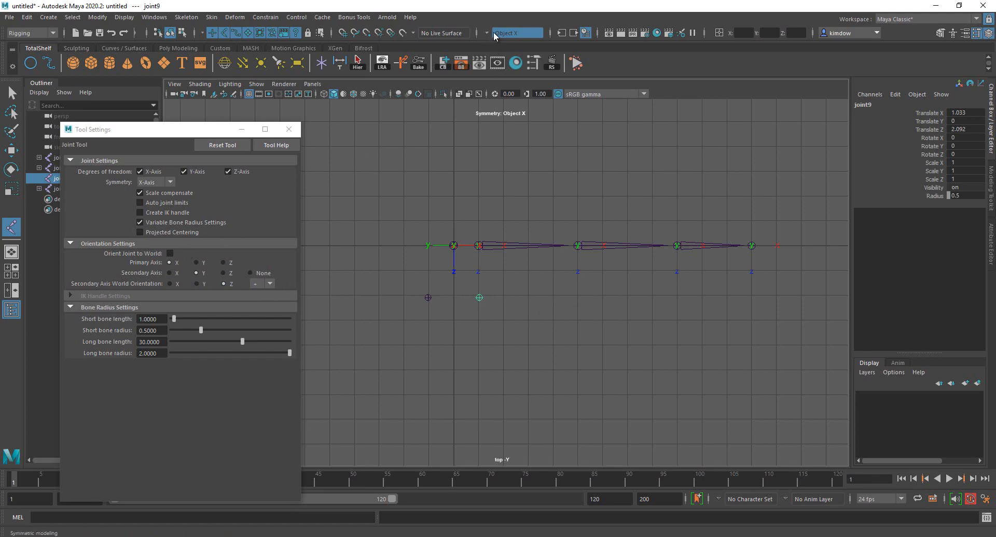
key("ctrl+z")
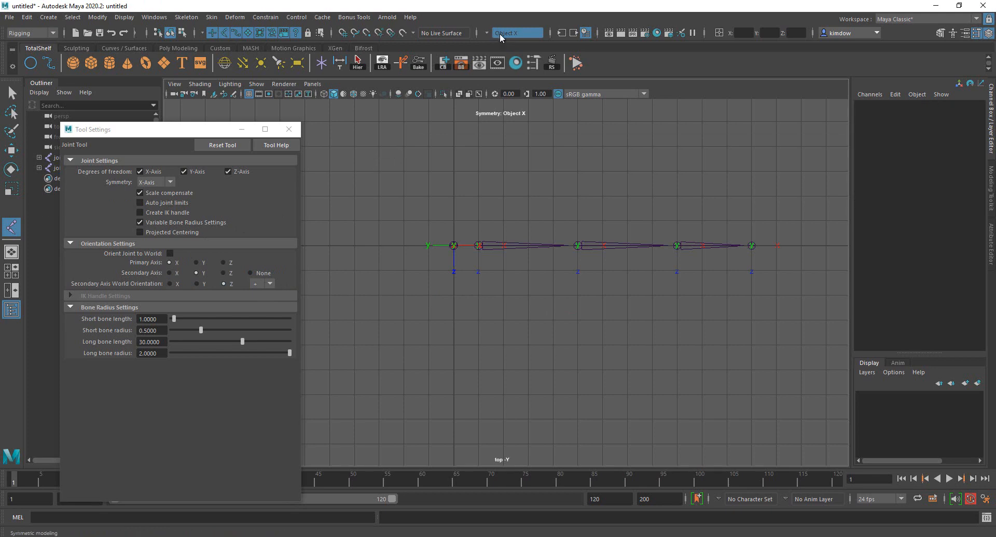
left_click(482, 294)
left_click_drag(482, 294, 476, 295)
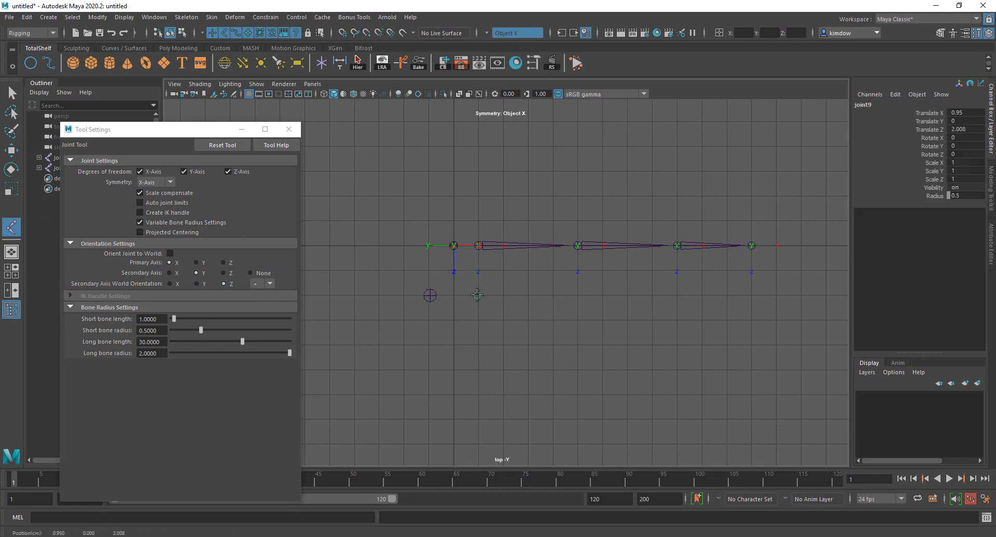
left_click(161, 182)
left_click(158, 194)
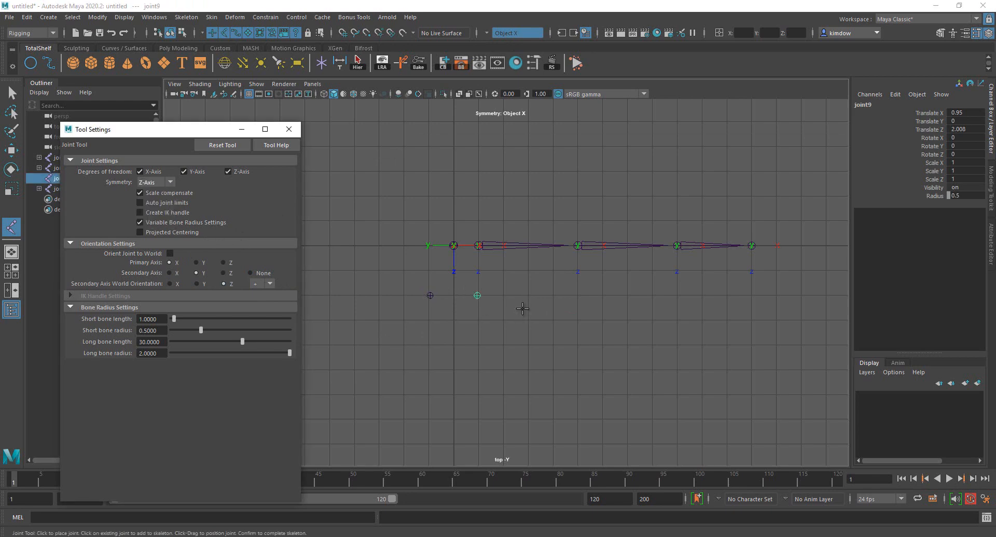
left_click(522, 309)
key("q")
key("Delete")
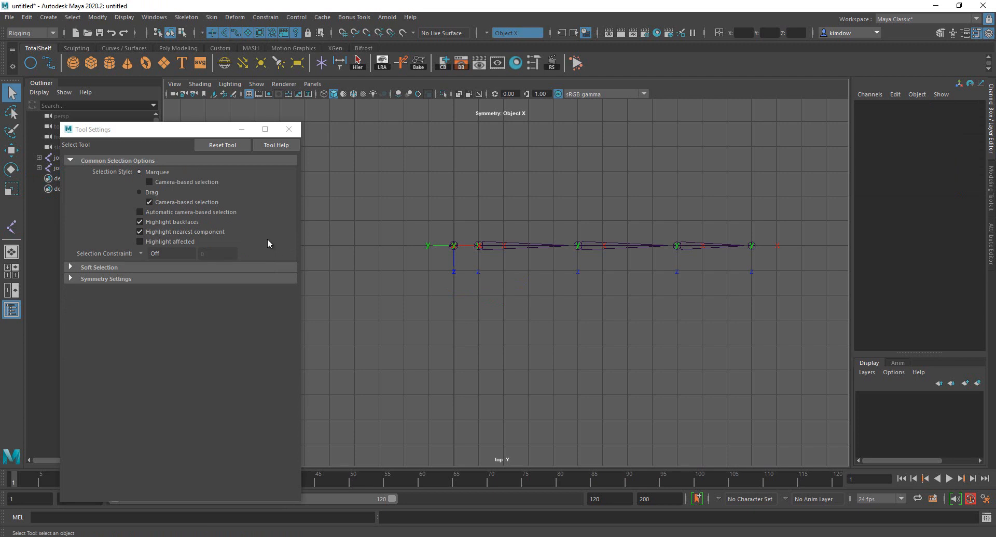
key("y")
left_click(164, 183)
left_click(157, 194)
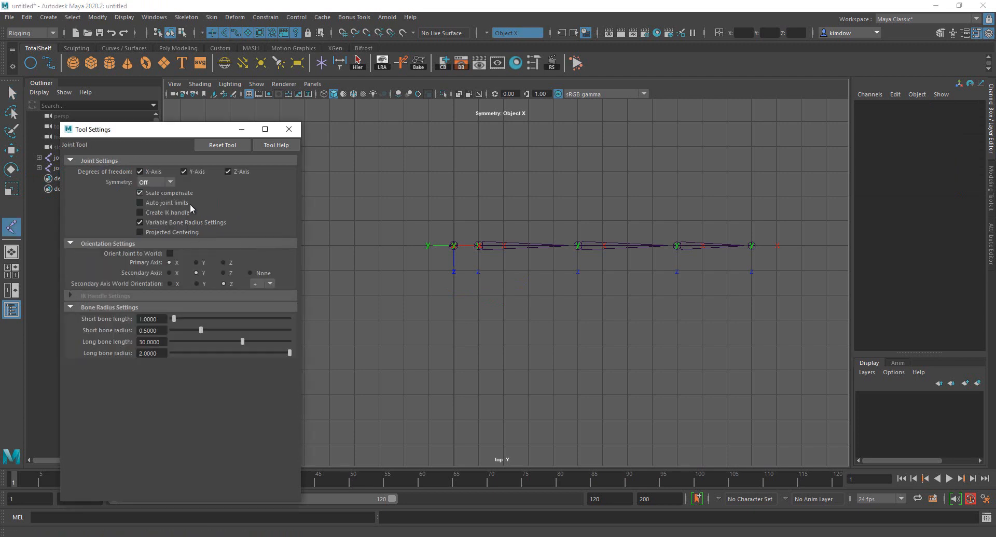
left_click(478, 295)
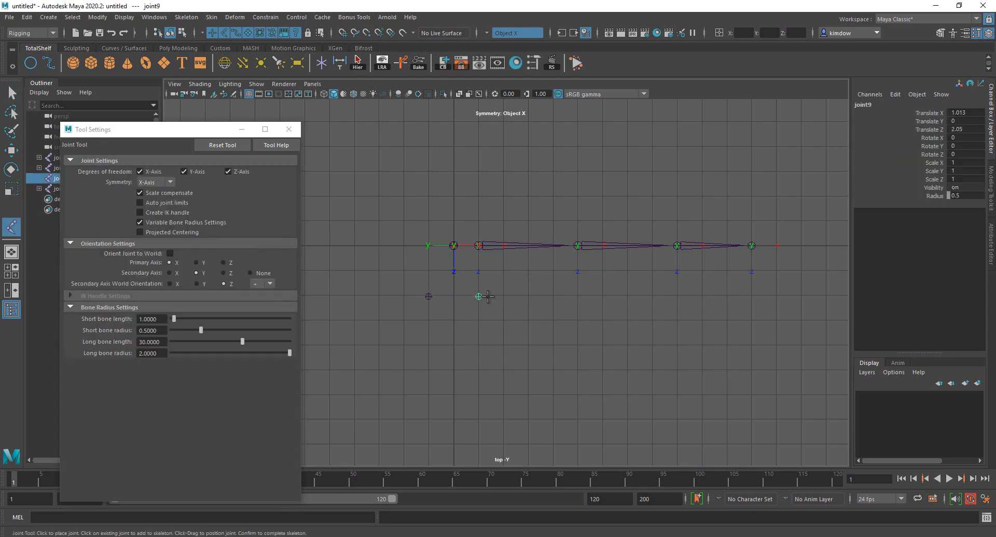
key("ctrl+z")
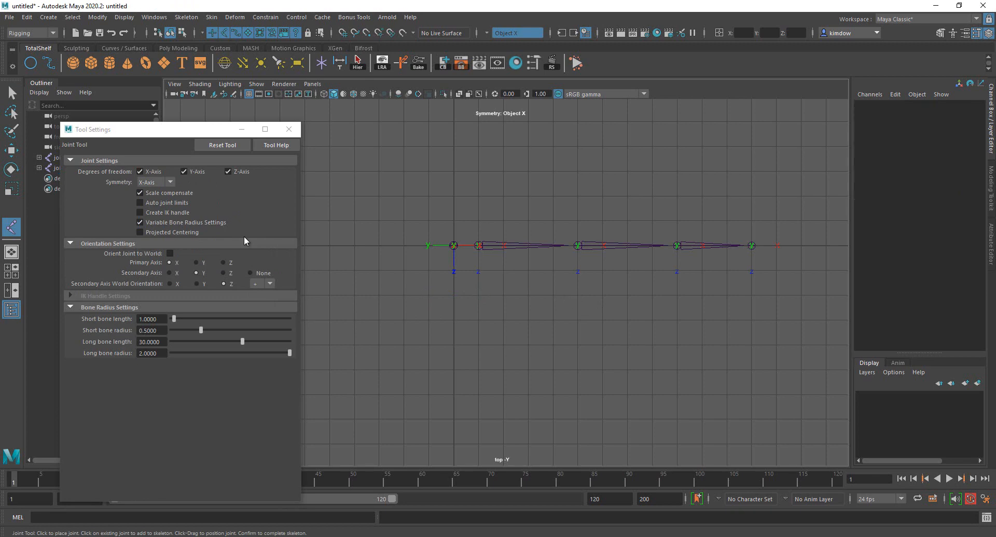
Step: Set the Joint Tool's symmetry to Off and draw four joints parallel to the horizontal chain, starting at about X 1, Z 2
left_click(164, 183)
left_click(150, 192)
left_click(478, 297)
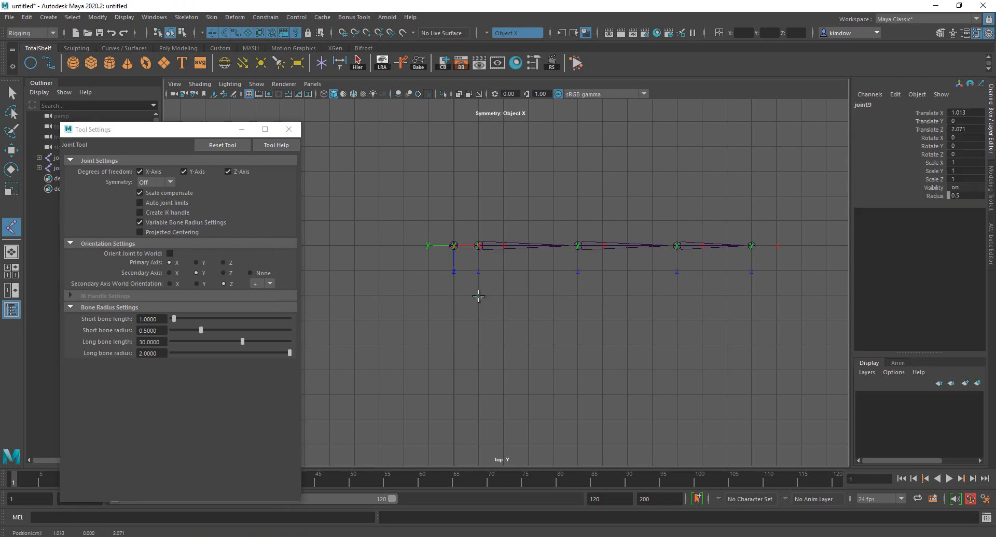
left_click(573, 297)
left_click(671, 297)
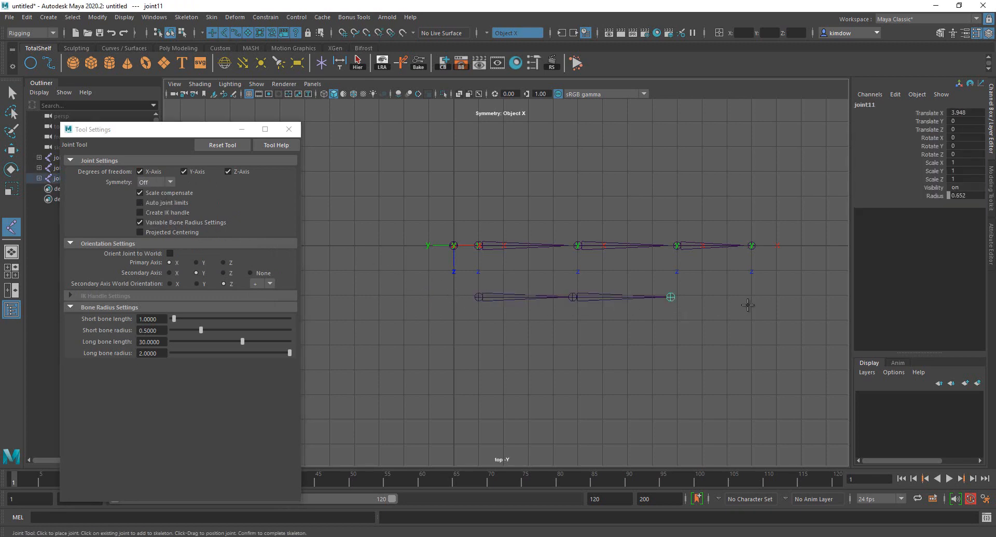
left_click(756, 297)
key("w")
Step: In the perspective view, select all joints of the new chain and display their local rotation axes
left_click(609, 361)
left_click_drag(527, 285, 522, 317)
key("space")
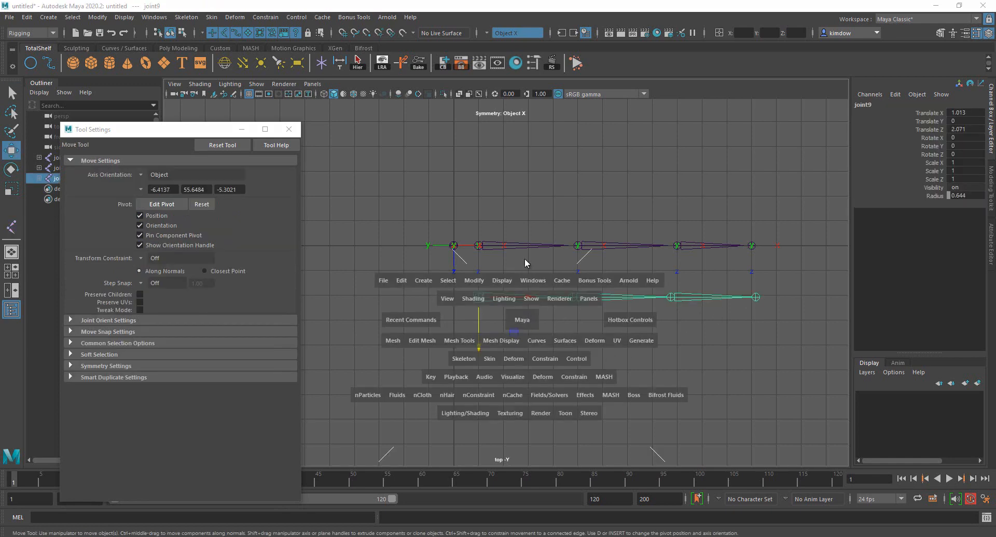
left_click_drag(524, 259, 519, 240)
left_click_drag(492, 306, 500, 312, "alt")
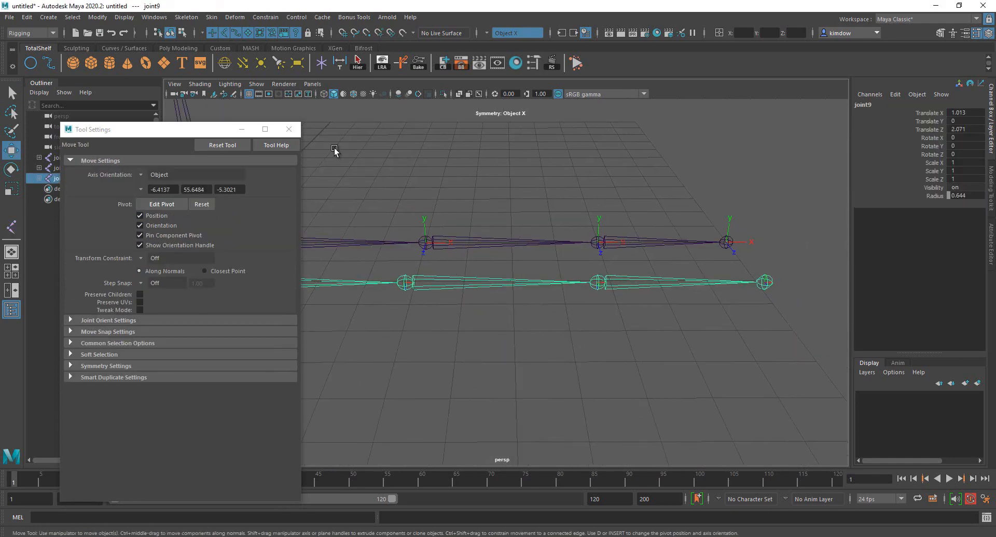
key("y")
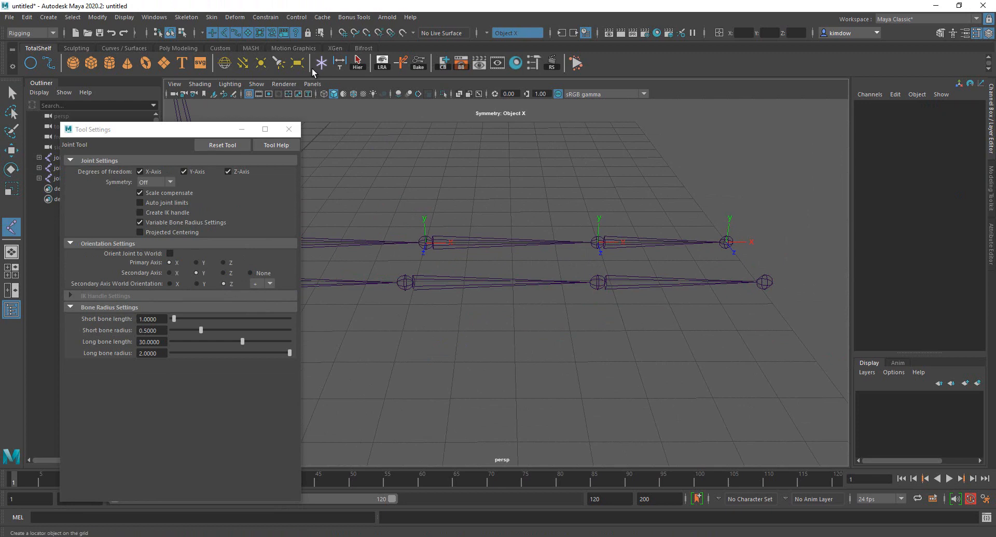
left_click_drag(656, 324, 422, 279, "alt")
key("w")
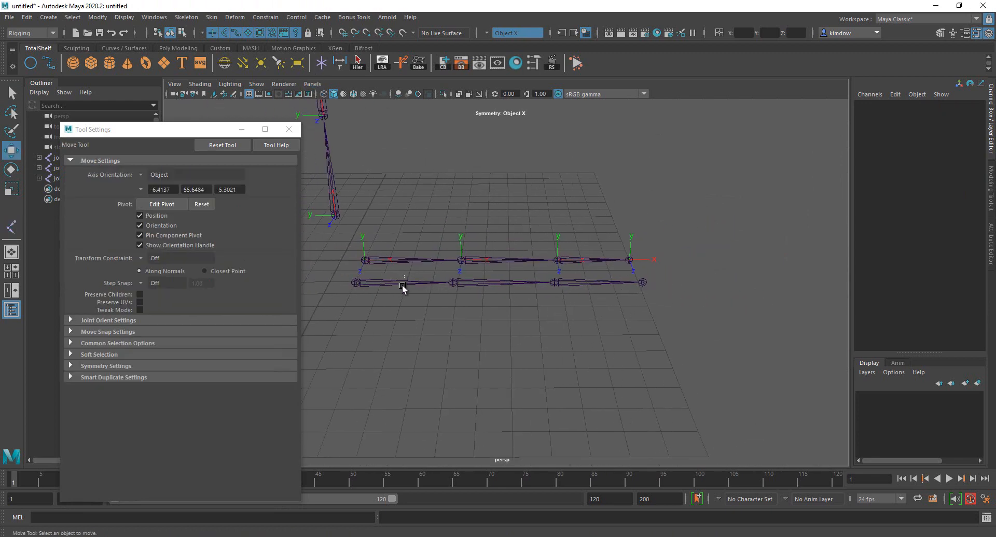
left_click(402, 285)
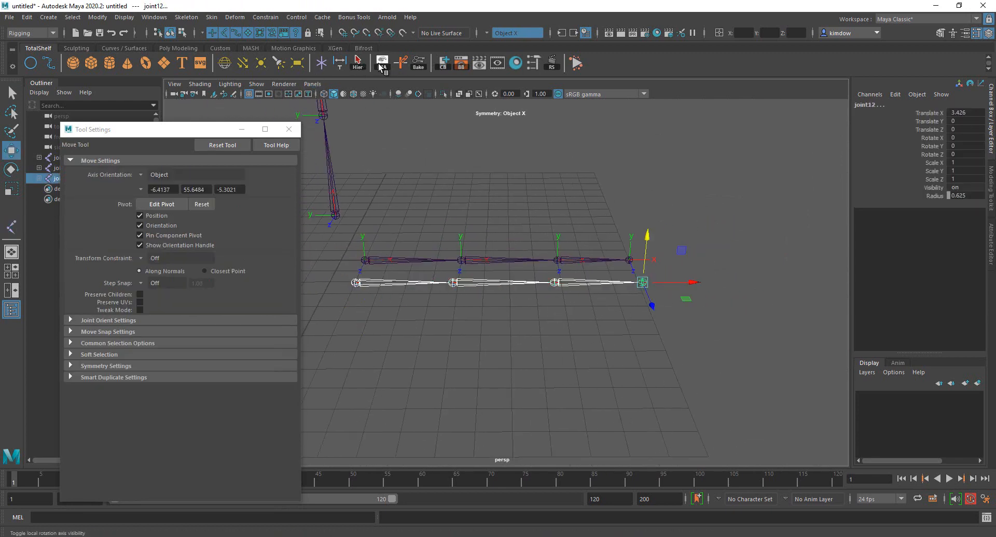
left_click(381, 63)
left_click_drag(489, 251, 425, 289, "alt")
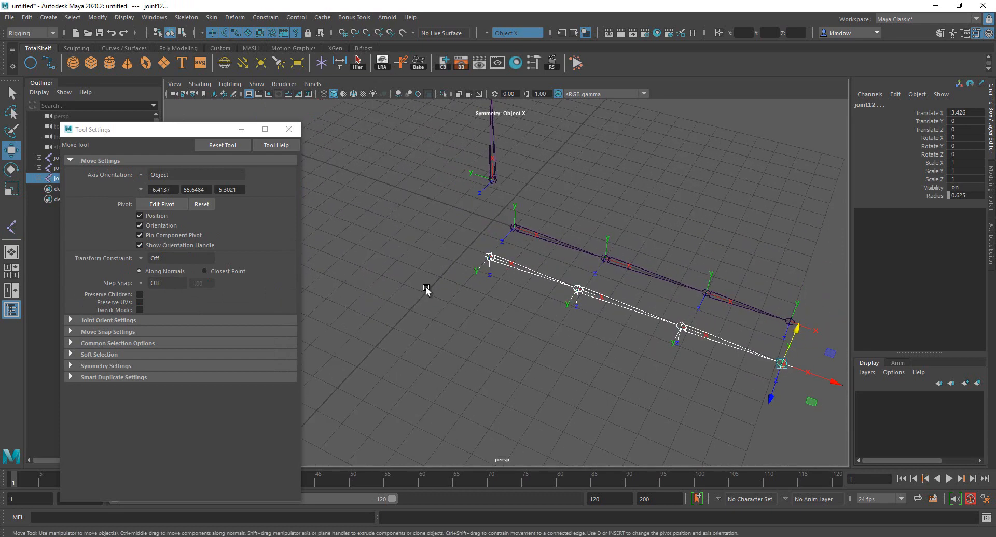
Step: Clear the selection and compare the local Y and Z axis directions of the two parallel horizontal chains
right_click_drag(425, 289, 577, 302, "alt")
left_click(551, 228)
left_click_drag(525, 236, 480, 246)
left_click(534, 236)
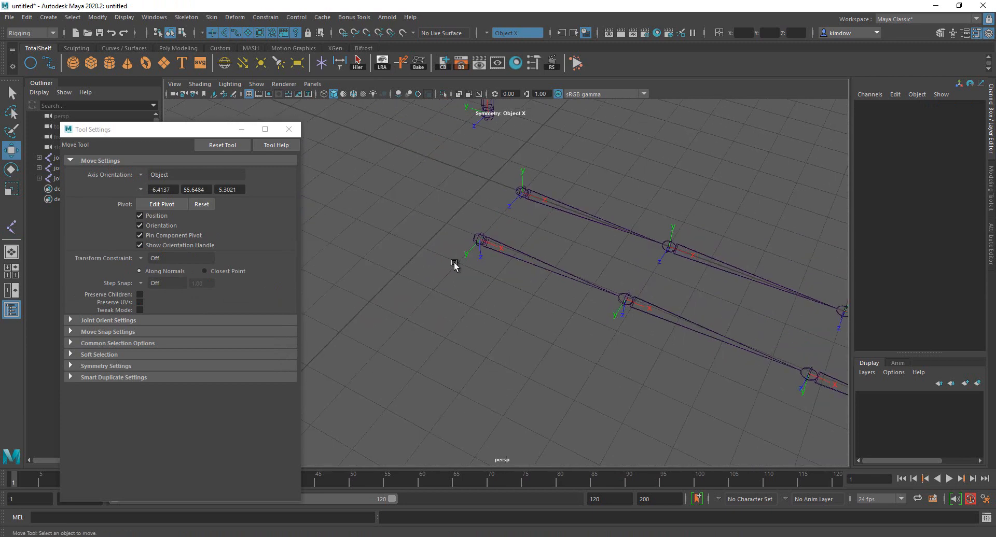
key("y")
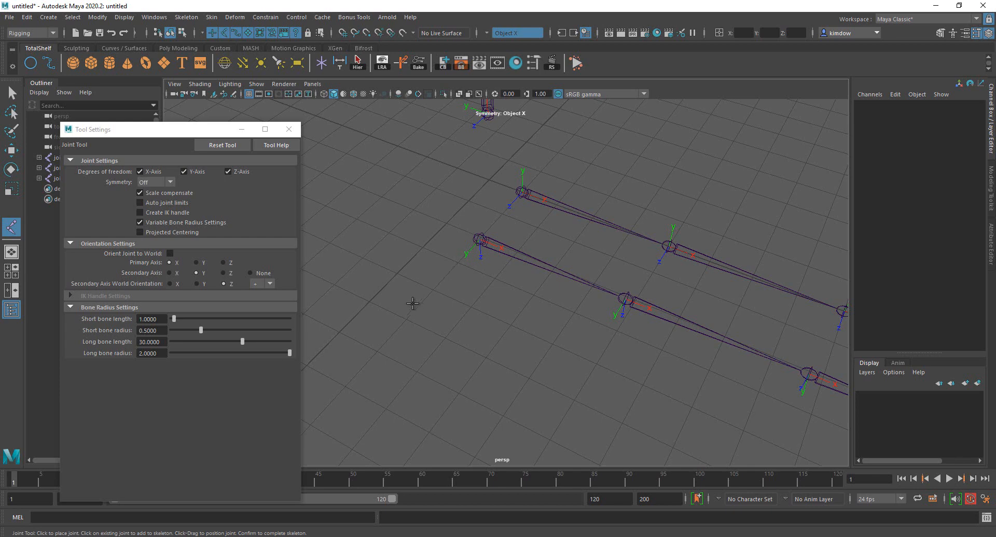
left_click_drag(574, 335, 444, 302, "alt")
key("w")
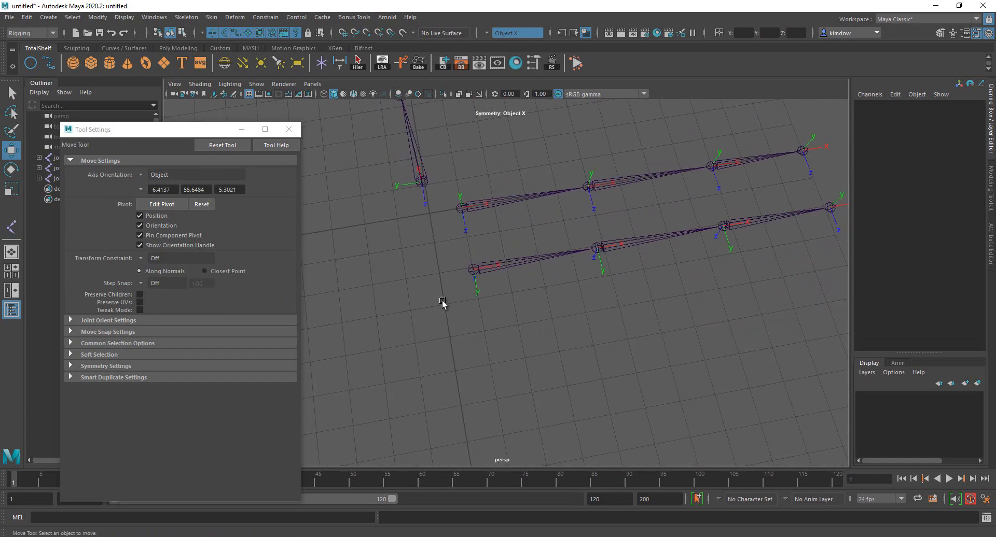
left_click(186, 17)
left_click(400, 181)
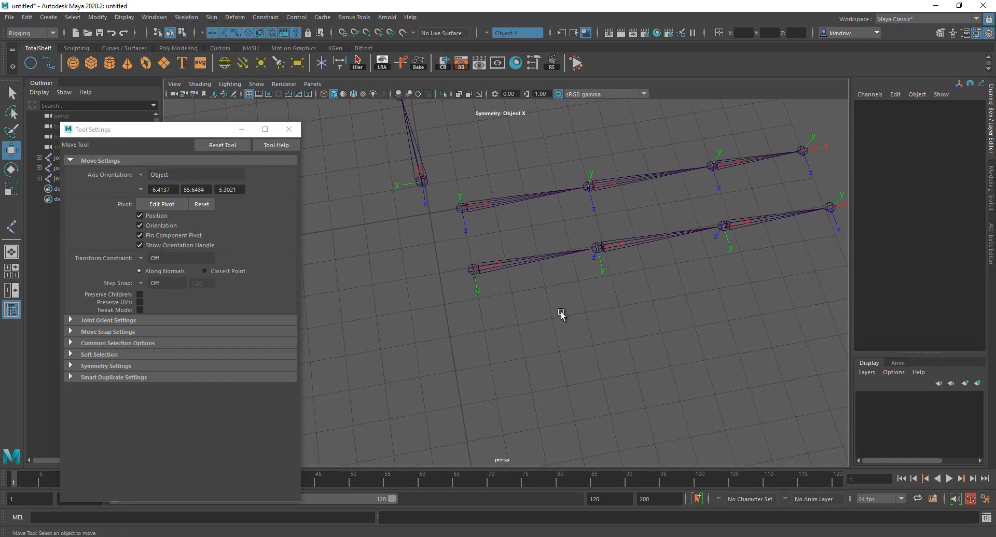
Step: In the side view, draw a vertical chain of four joints parallel to the existing vertical chain, starting at about Y 1.8, Z -2.8
left_click_drag(643, 298, 468, 180, "alt")
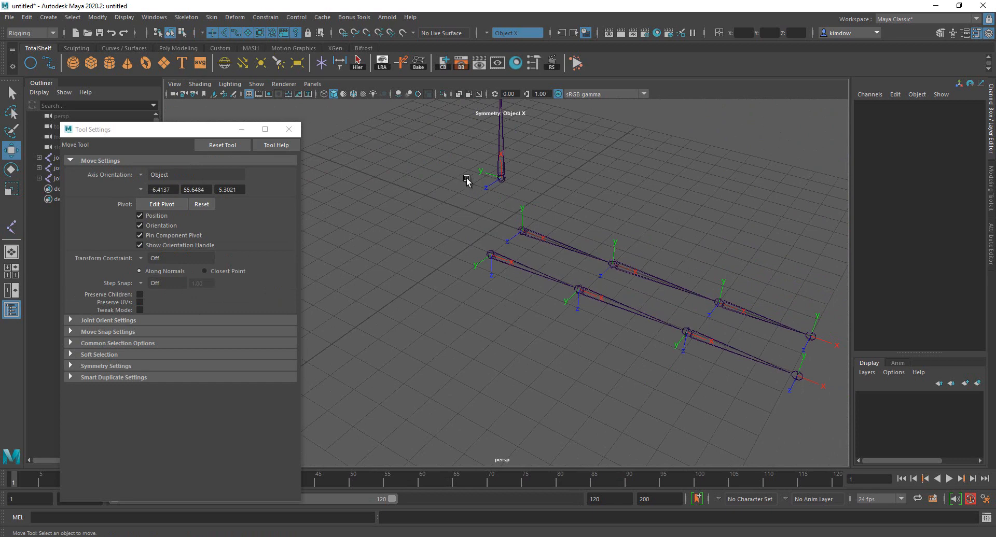
key("space")
left_click_drag(555, 195, 669, 229)
key("space")
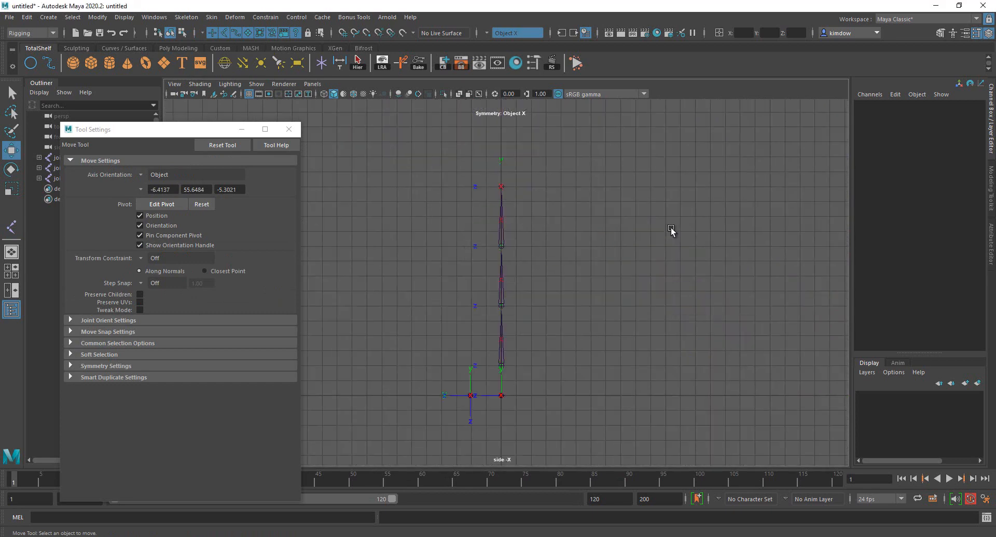
scroll(600, 248, "down", 2)
middle_click_drag(615, 300, 570, 262, "alt")
key("y")
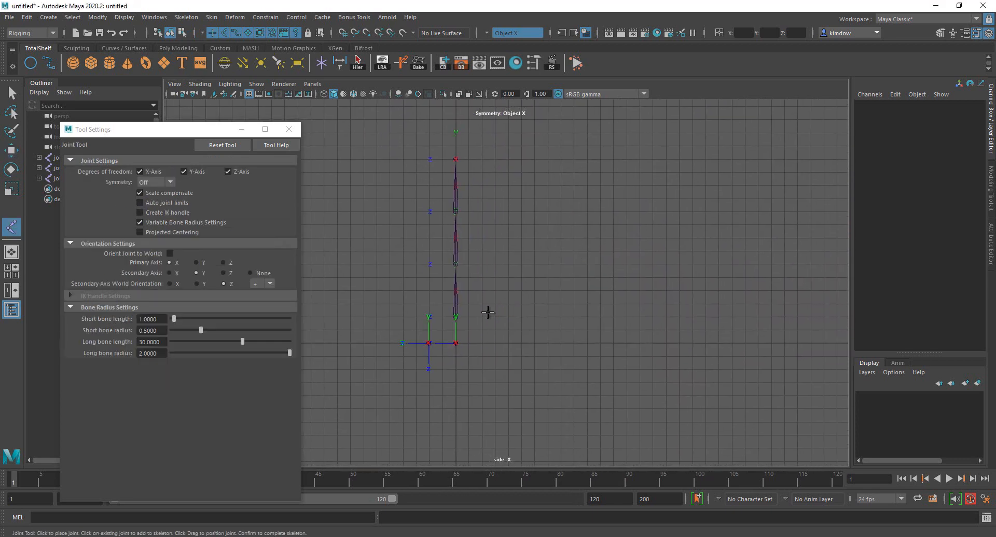
left_click(492, 319)
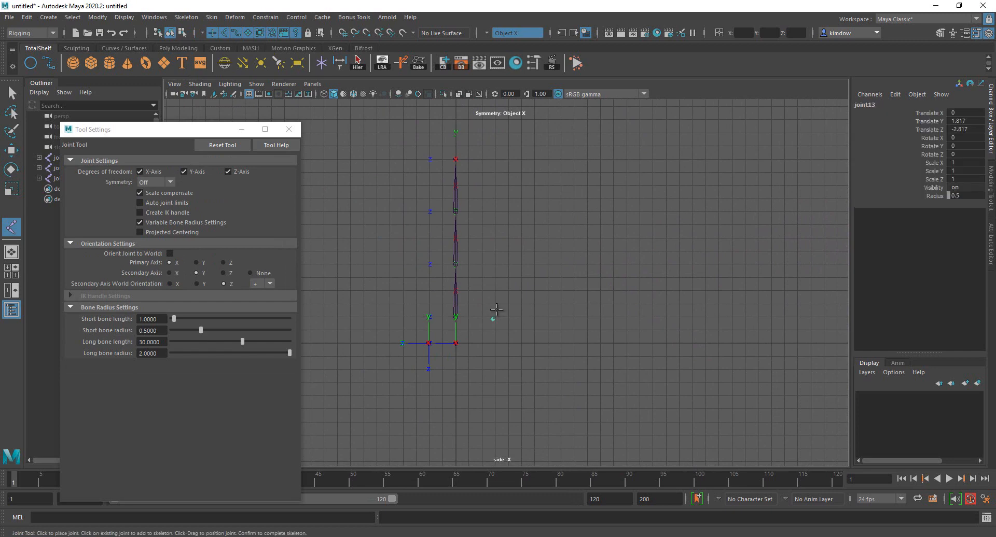
left_click(492, 265)
left_click(492, 213)
key("Return")
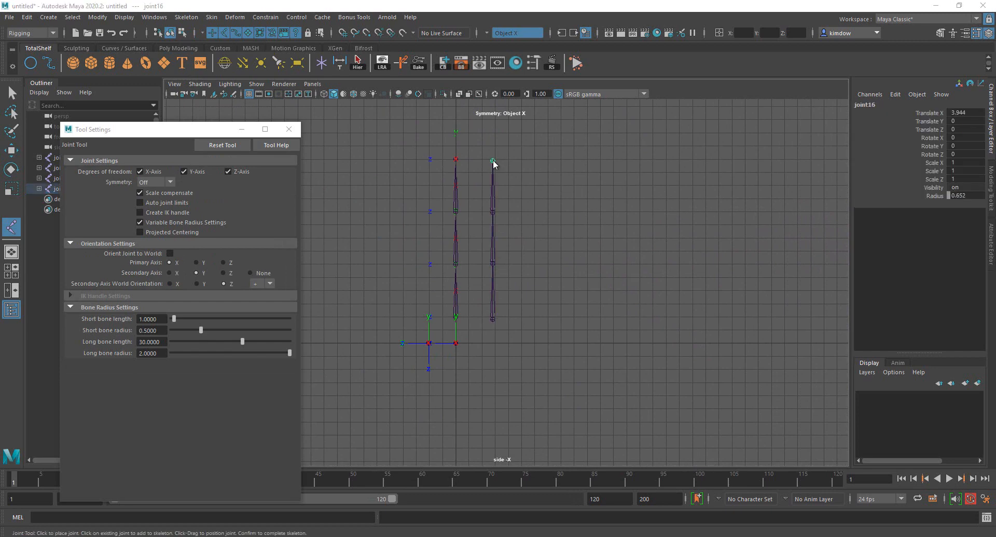
Step: In the perspective view, select all joints of the new vertical chain and display their local rotation axes
key("space")
key("w")
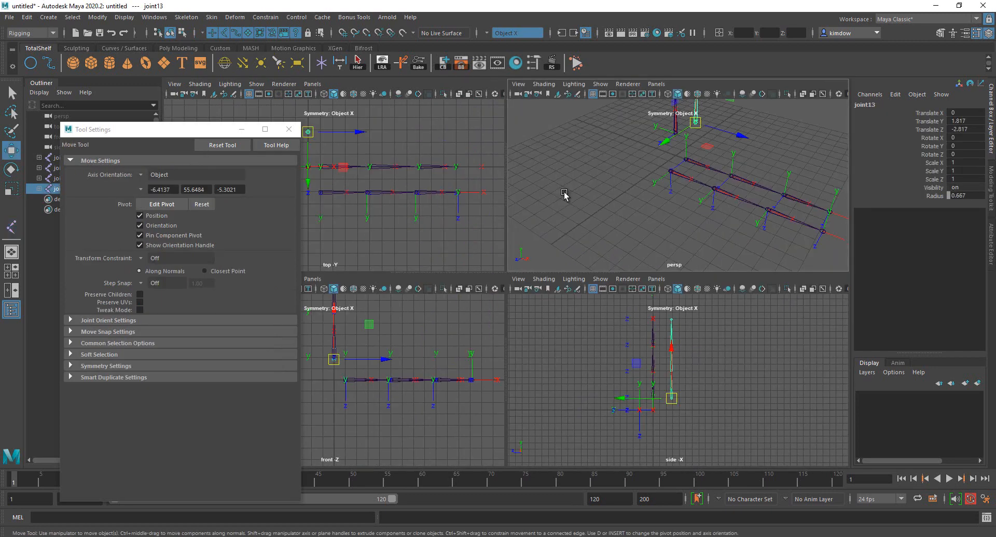
key("space")
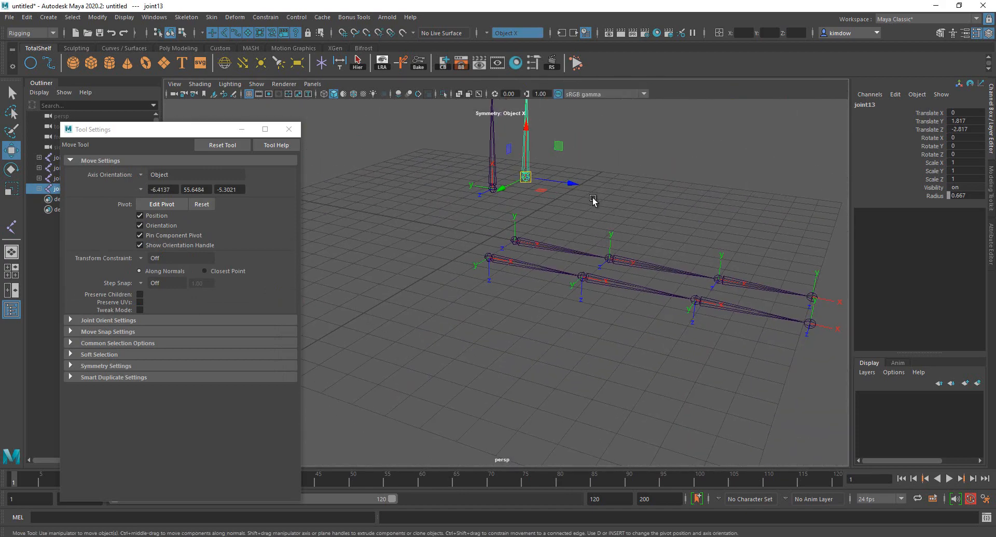
key("f")
left_click(358, 62)
left_click(385, 64)
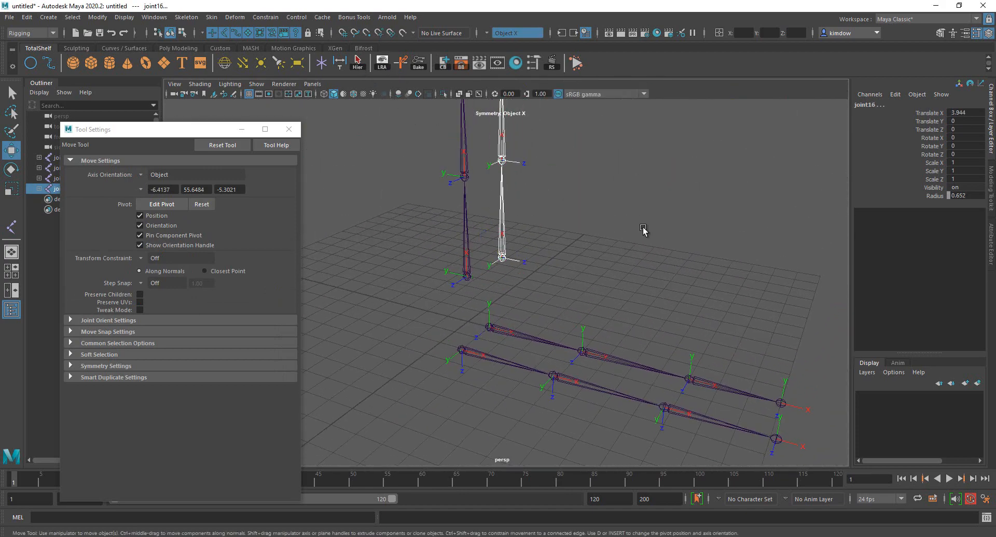
Step: Move the new vertical chain to about Z 5.9 and the new horizontal chain to about Z 5.1, away from the original chains
left_click(644, 231)
left_click_drag(645, 230, 507, 276, "alt")
left_click(553, 239)
left_click_drag(553, 239, 667, 295, "alt")
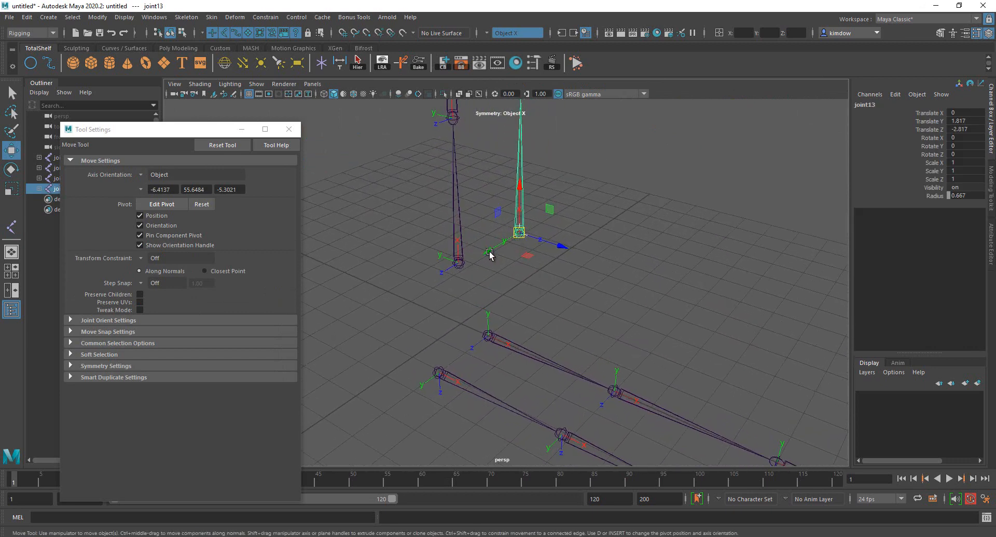
left_click_drag(435, 298, 562, 247, "alt")
left_click(506, 354, "shift")
left_click(587, 311)
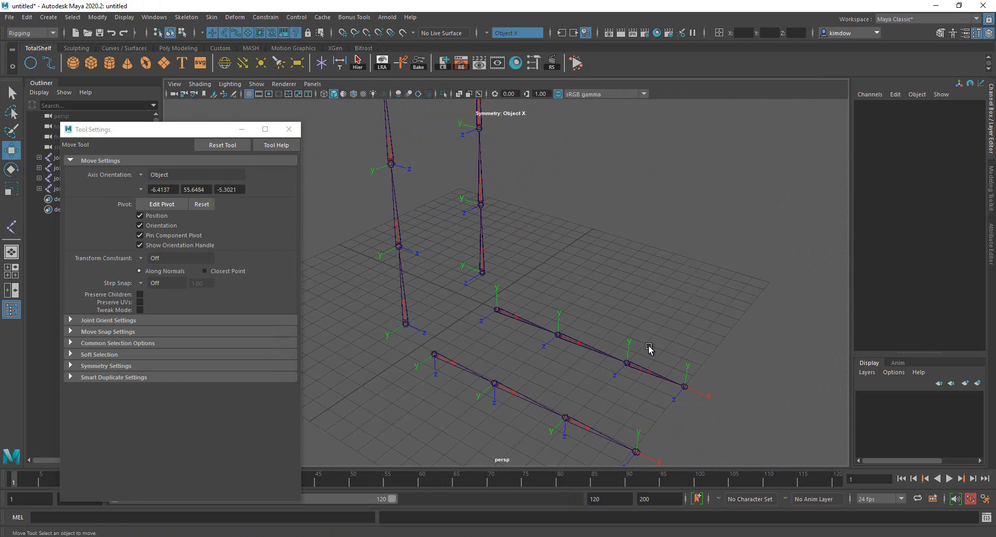
Step: Test-rotate the second joint of the new horizontal chain by about 56 degrees around its local Z axis and undo the rotation
left_click_drag(648, 345, 526, 354, "alt")
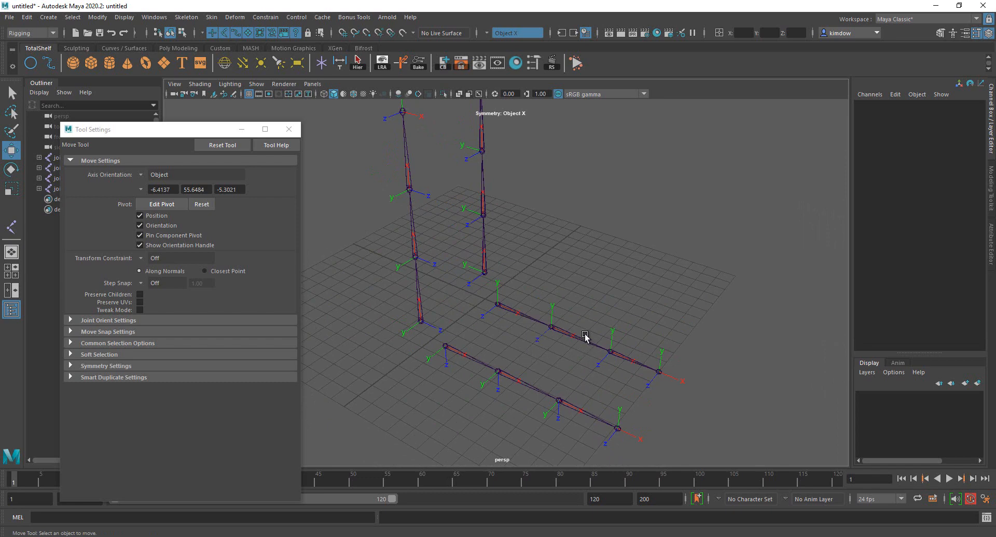
left_click(531, 388)
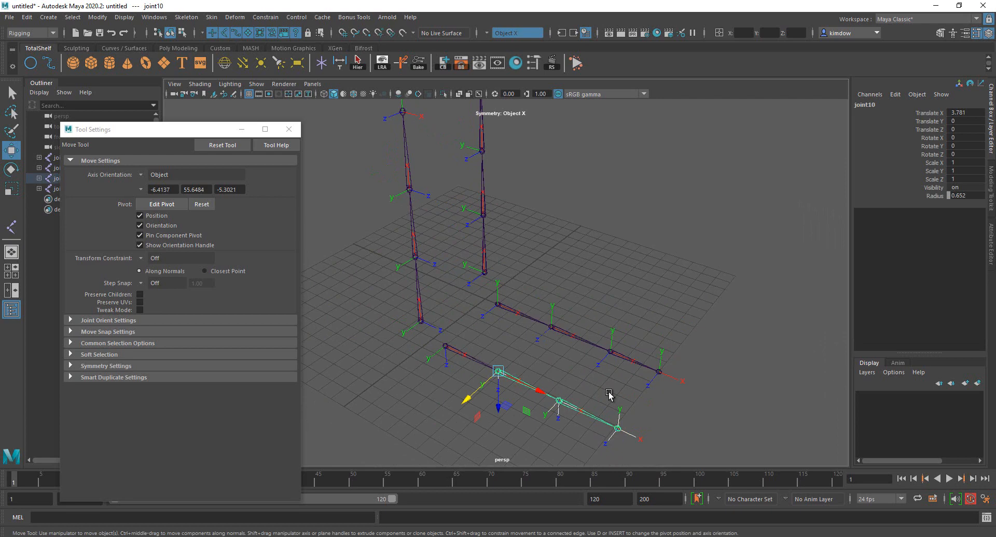
key("e")
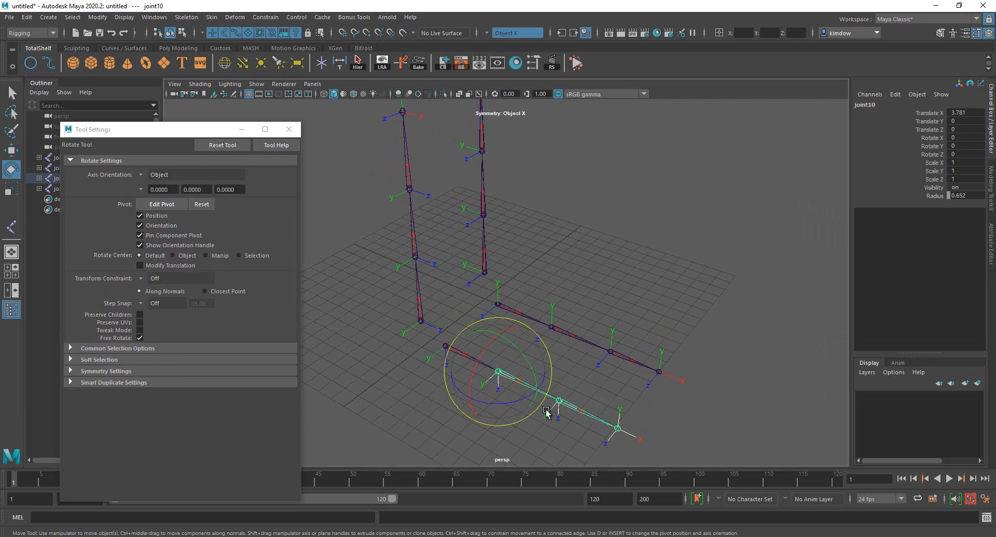
left_click_drag(518, 404, 471, 399)
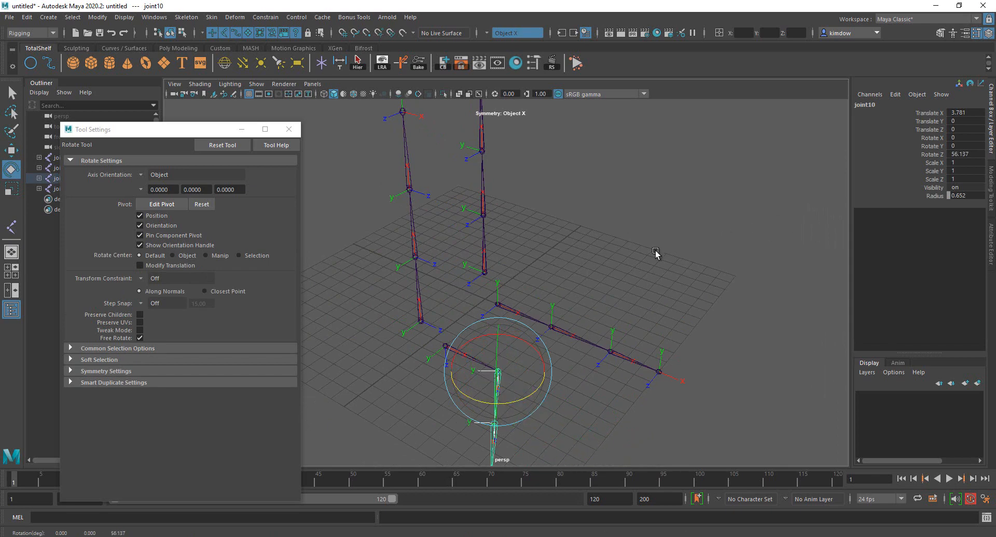
key("ctrl+z")
left_click_drag(433, 275, 425, 279, "alt")
right_click_drag(424, 278, 435, 269, "alt")
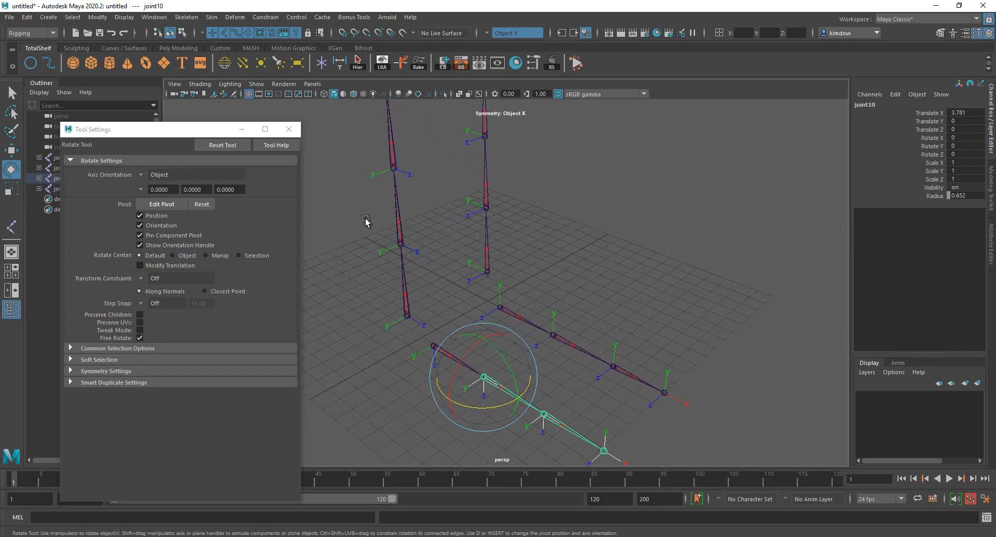
Step: Test-rotate the third joint of the new vertical chain by about 80 degrees around its local Z axis and undo the rotation
left_click(403, 224)
mouse_move(379, 216)
left_mouse_down()
mouse_move(378, 240)
mouse_move(389, 205)
left_mouse_up()
key("ctrl+z")
left_click(390, 139)
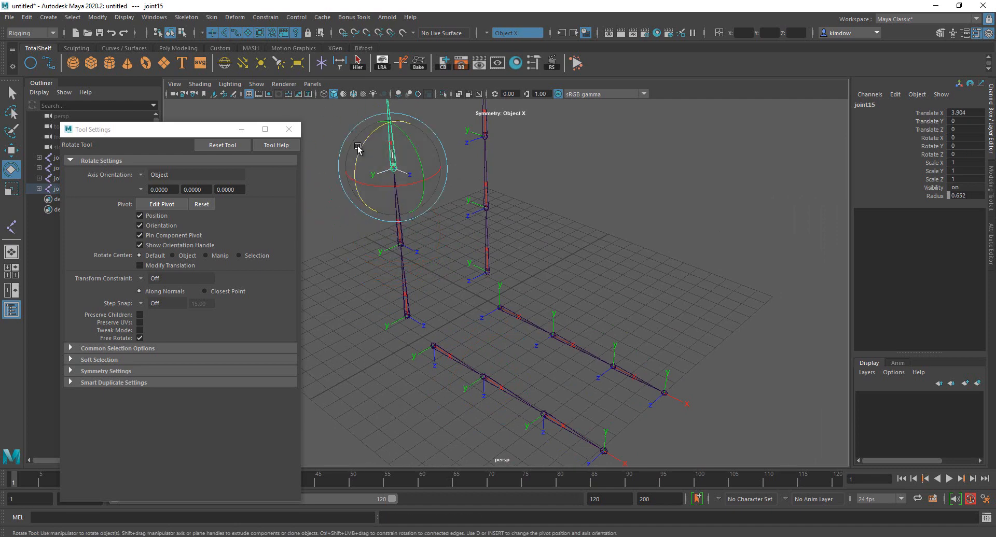
left_click_drag(361, 146, 359, 204)
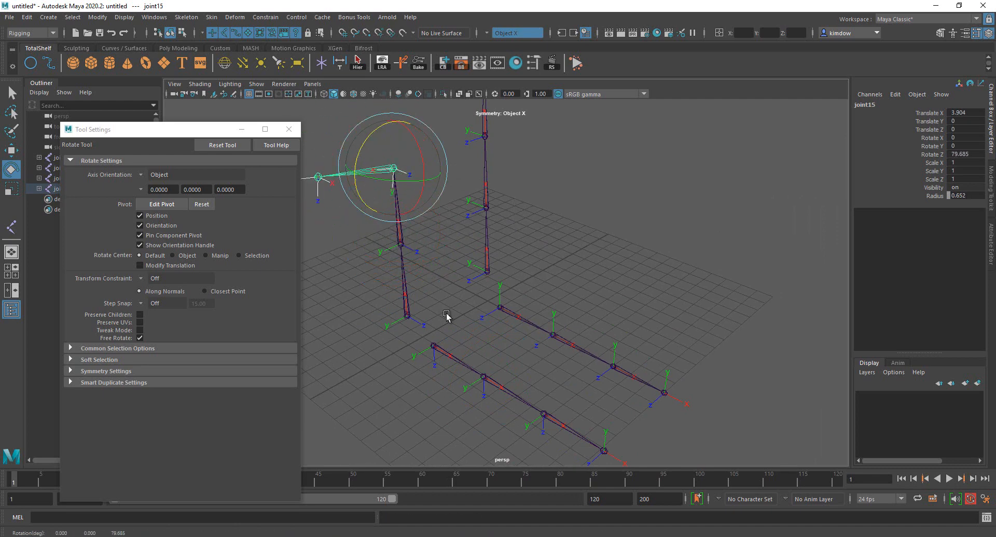
key("ctrl+z")
Step: Try bending the new horizontal chain and the new vertical chain at their second joints, undoing each rotation
left_click(513, 395)
mouse_move(476, 408)
left_mouse_down()
mouse_move(462, 395)
mouse_move(472, 395)
left_mouse_up()
key("ctrl+z")
left_click(395, 212)
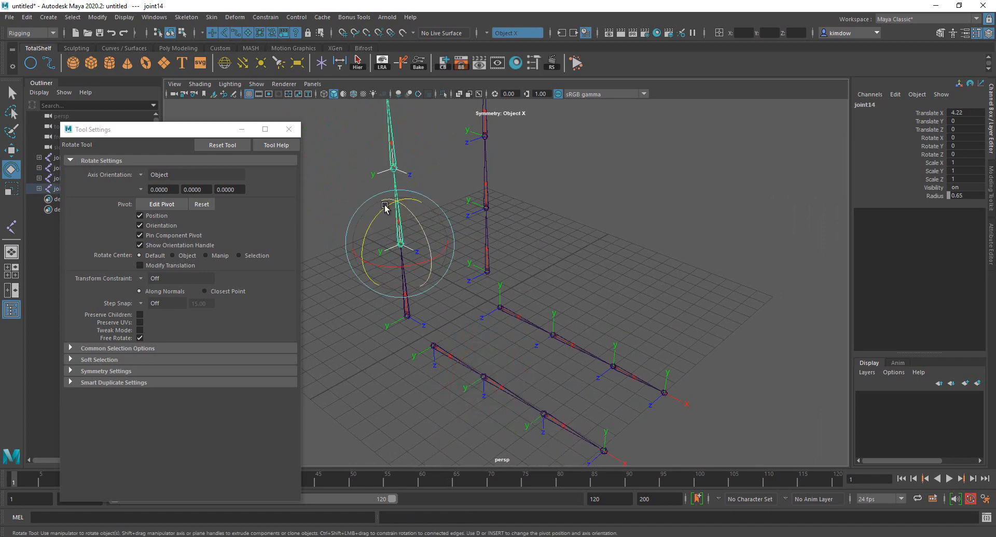
left_click_drag(388, 211, 363, 263)
key("ctrl+z")
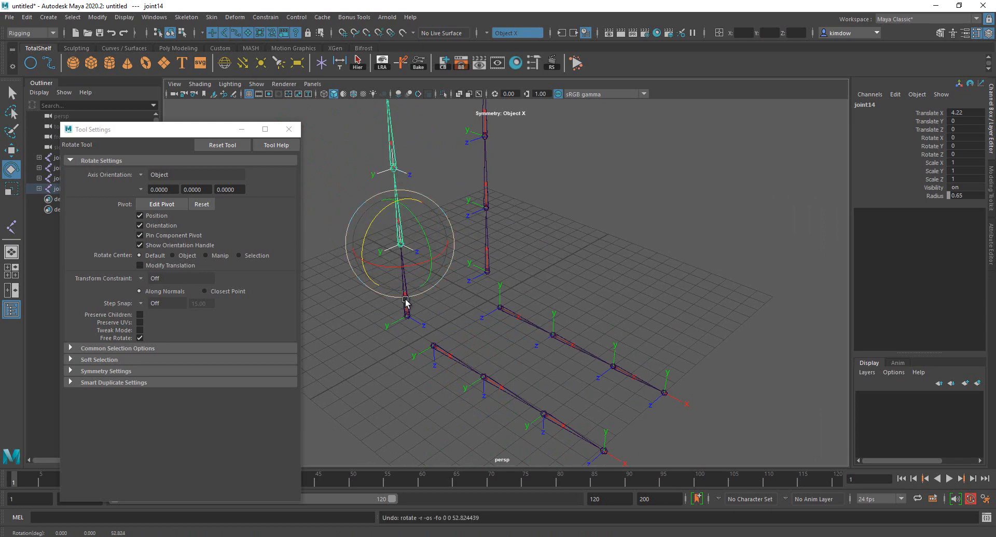
Step: Reorient the whole new vertical chain with Orient Joint, setting the Secondary Axis World Orientation to negative Z
key("q")
left_click(405, 309)
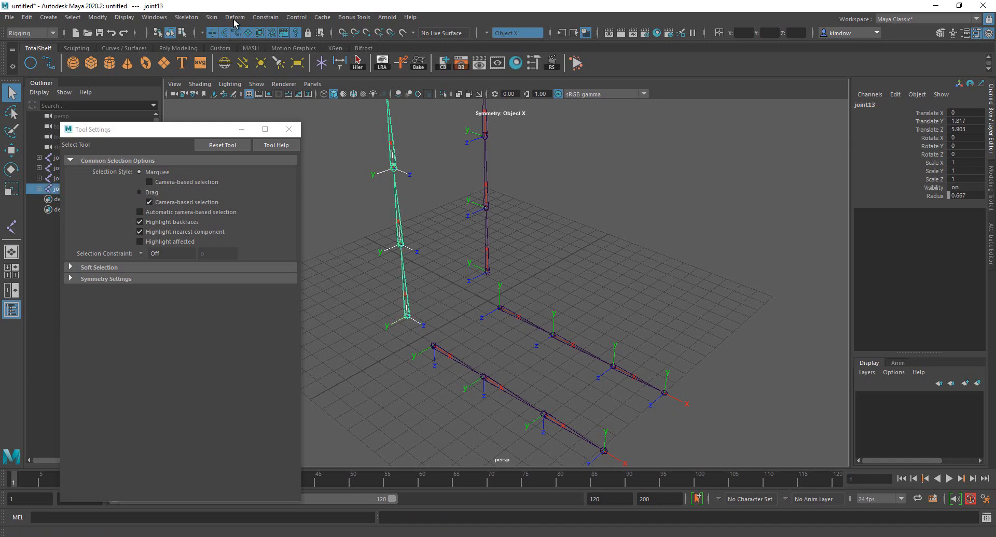
left_click(186, 17)
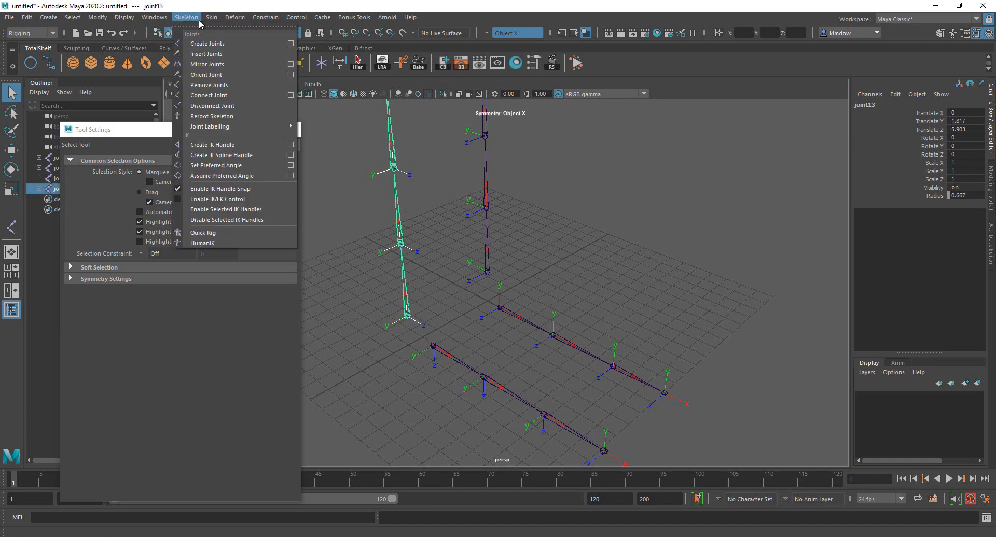
left_click(289, 75)
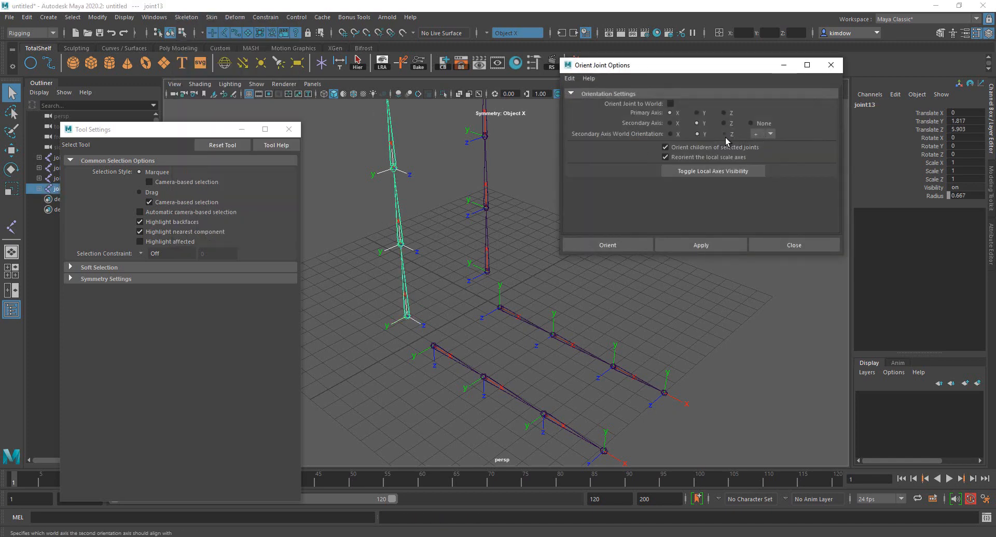
left_click(725, 135)
left_click(764, 134)
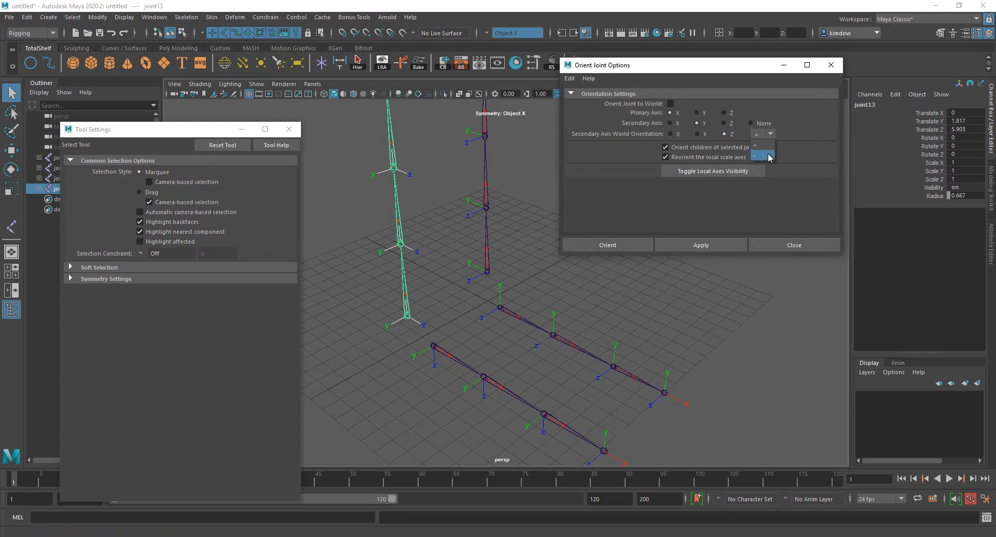
left_click(759, 152)
left_click(617, 245)
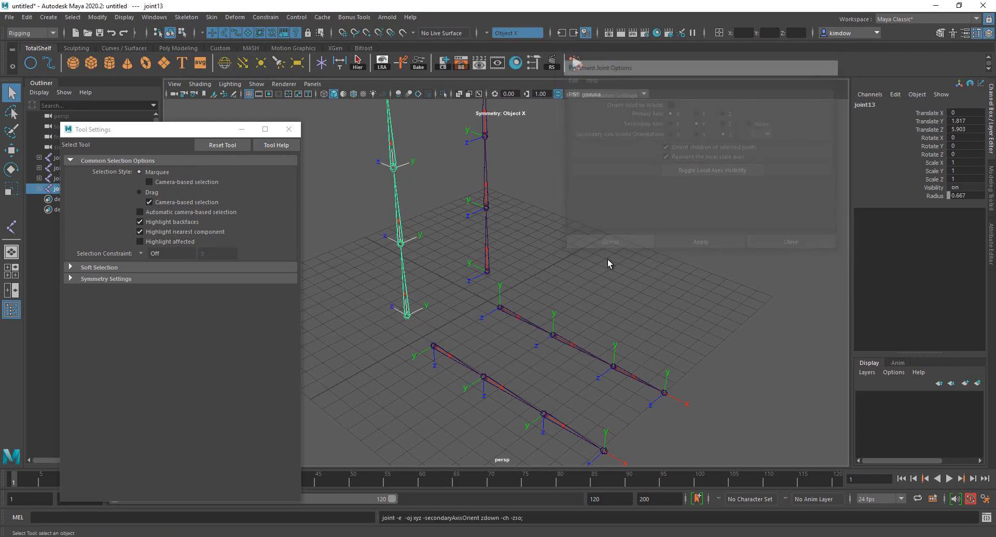
Step: Test-rotate the reoriented vertical chain's second joint by about -38 degrees around its local Z axis and undo the rotation
left_click(399, 214)
key("e")
left_click_drag(377, 220, 362, 244)
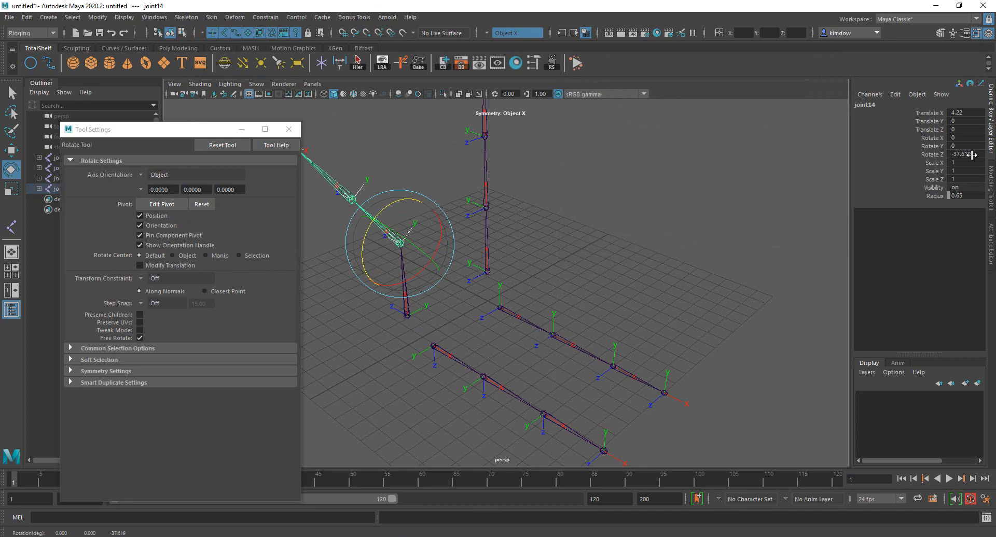
key("ctrl+z")
Step: Select the new horizontal chain's root joint and repeat the Orient Joint command on the chain
left_click(484, 373)
key("g")
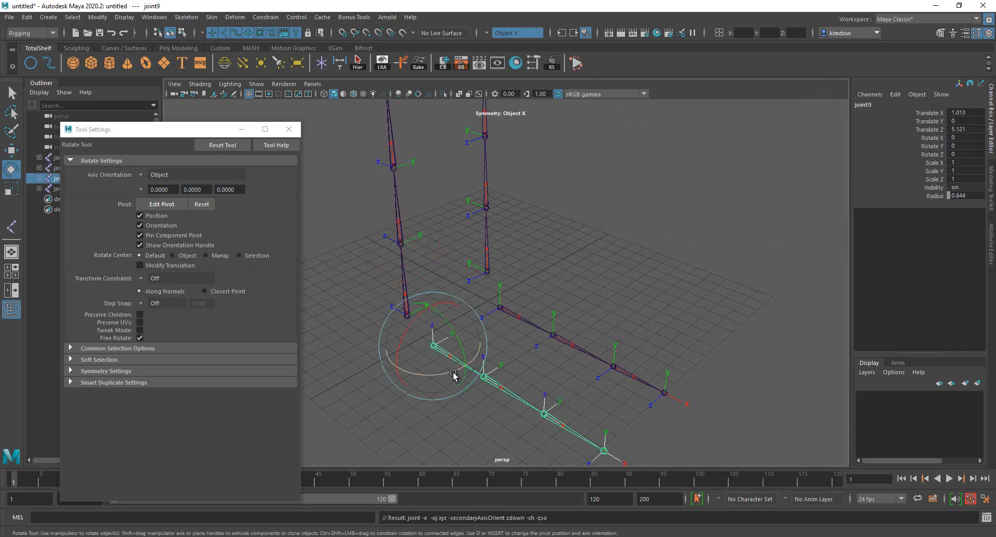
left_click_drag(515, 379, 545, 363, "alt")
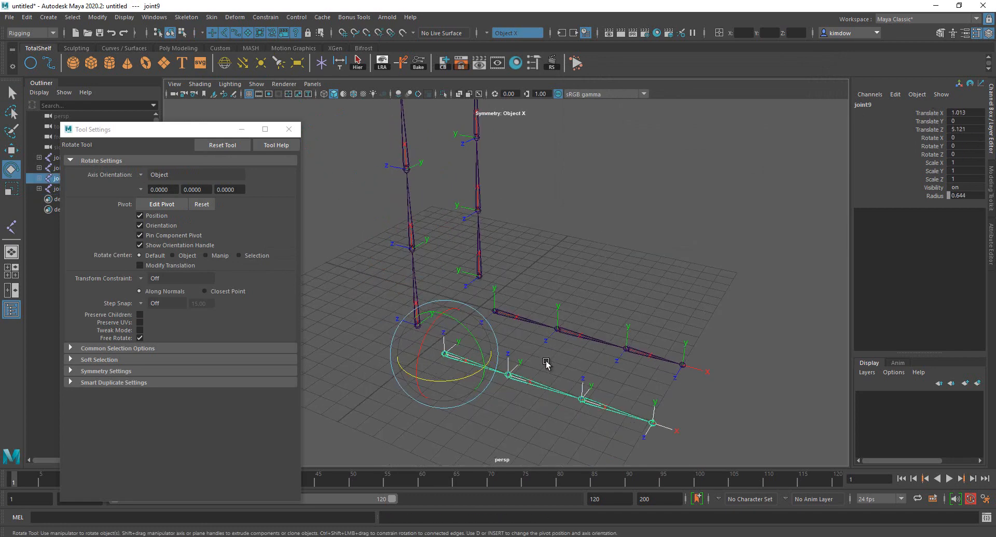
Step: Test-rotate the reoriented horizontal chain's second joint by about -35 degrees around its local Z axis and undo the rotation
left_click(521, 380)
left_click_drag(522, 402, 499, 405)
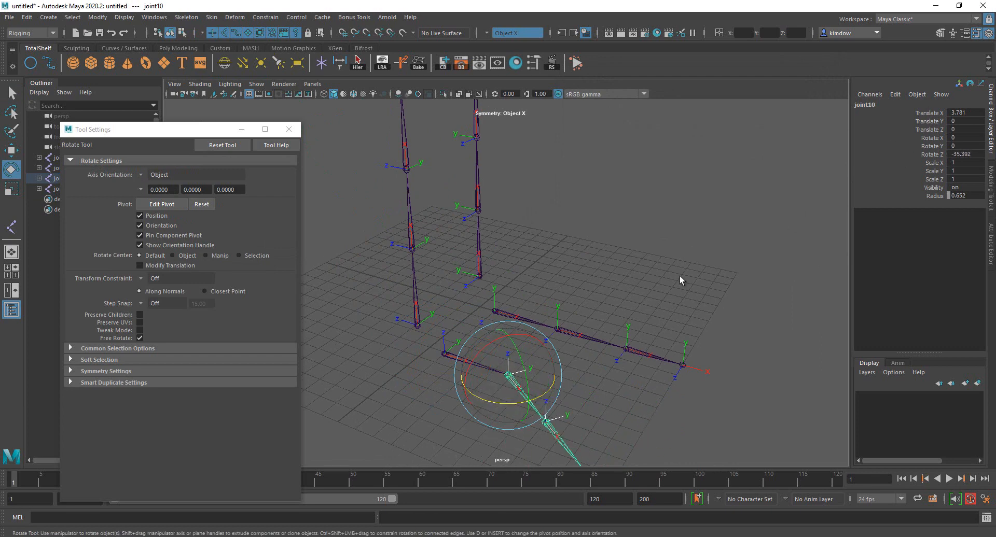
key("ctrl+z")
left_click_drag(636, 309, 580, 308, "alt")
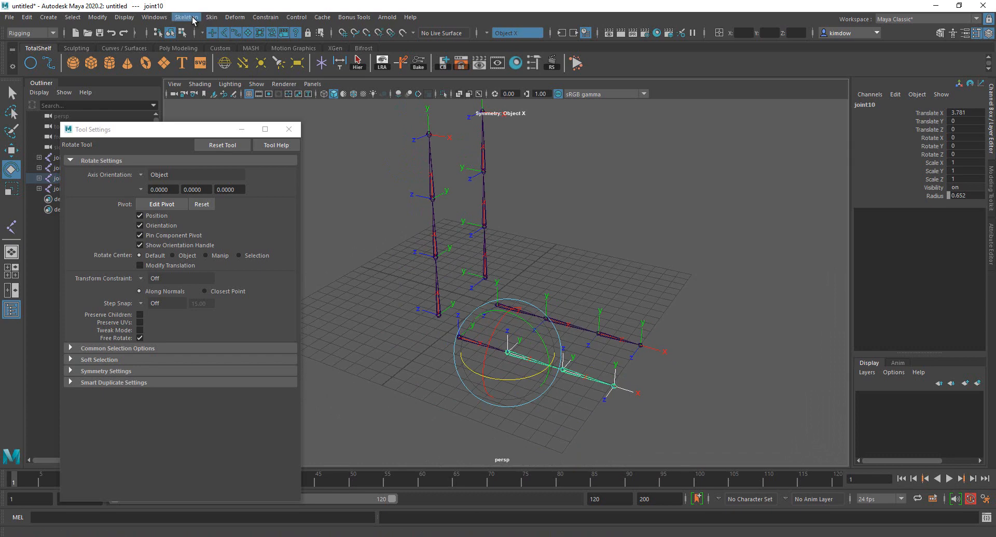
key("y")
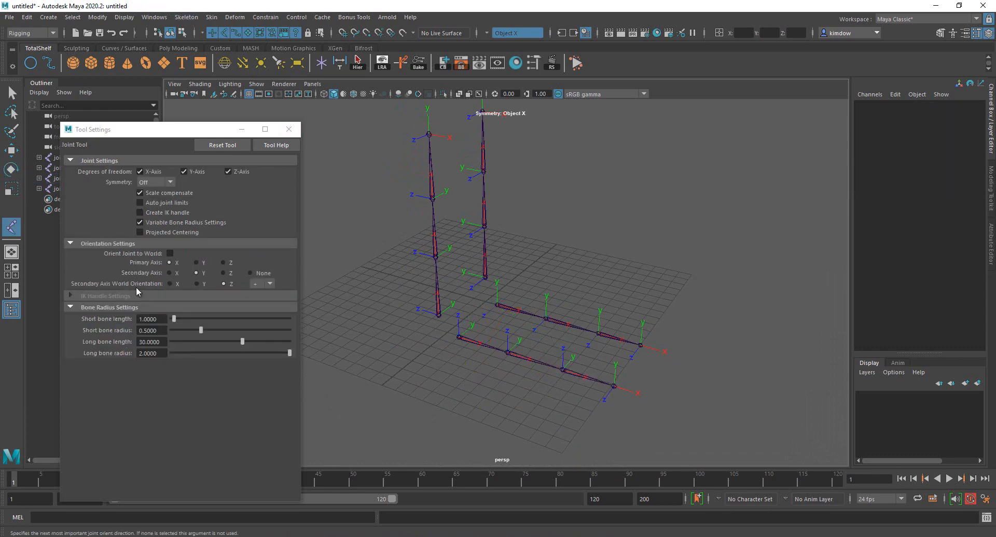
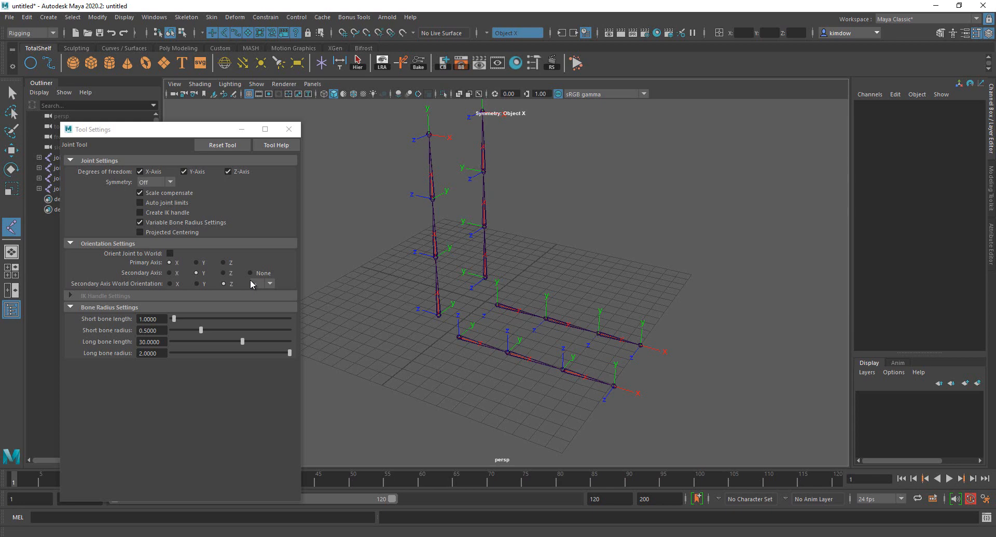
left_click(186, 17)
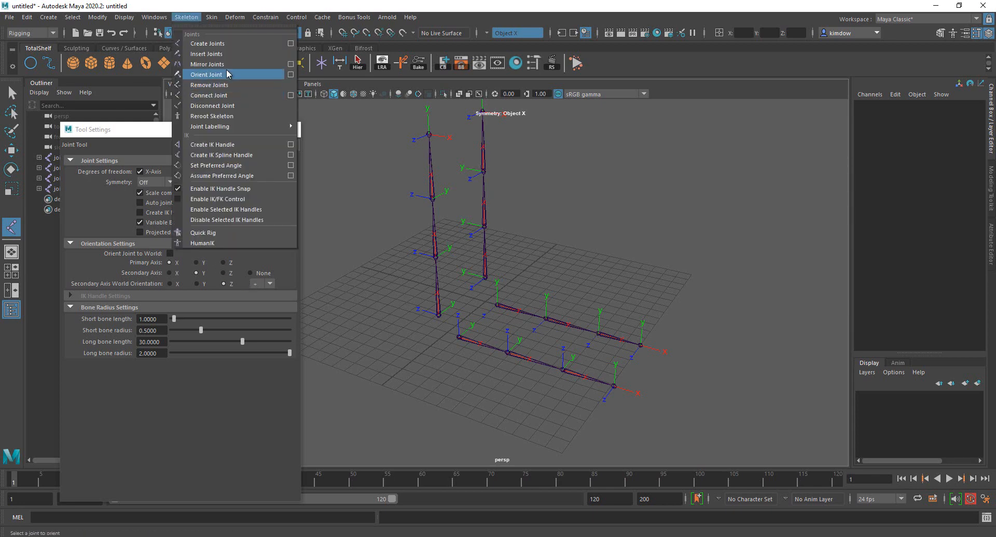
left_click(686, 92)
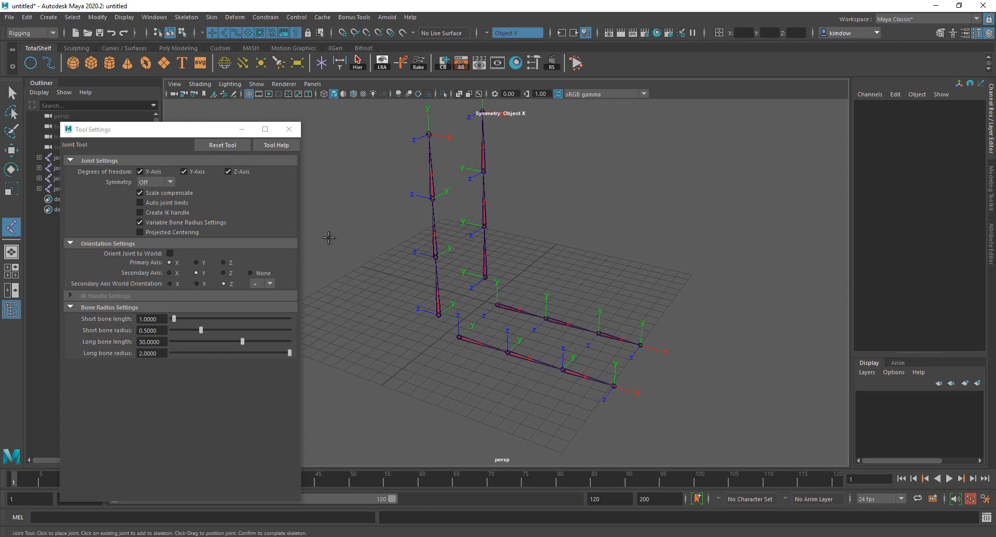
Step: Start a new empty scene without saving the current one, and close the Tool Settings window
key("w")
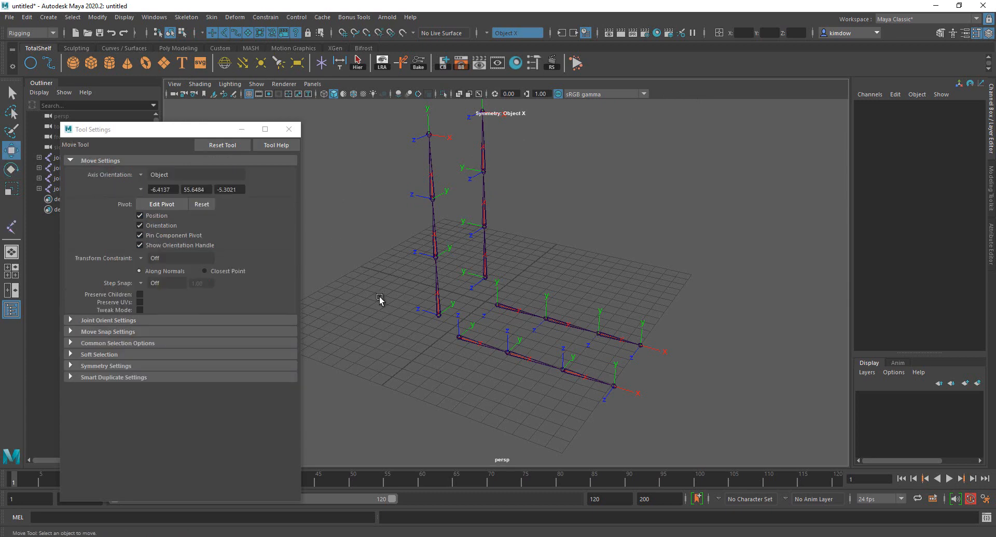
key("ctrl+n")
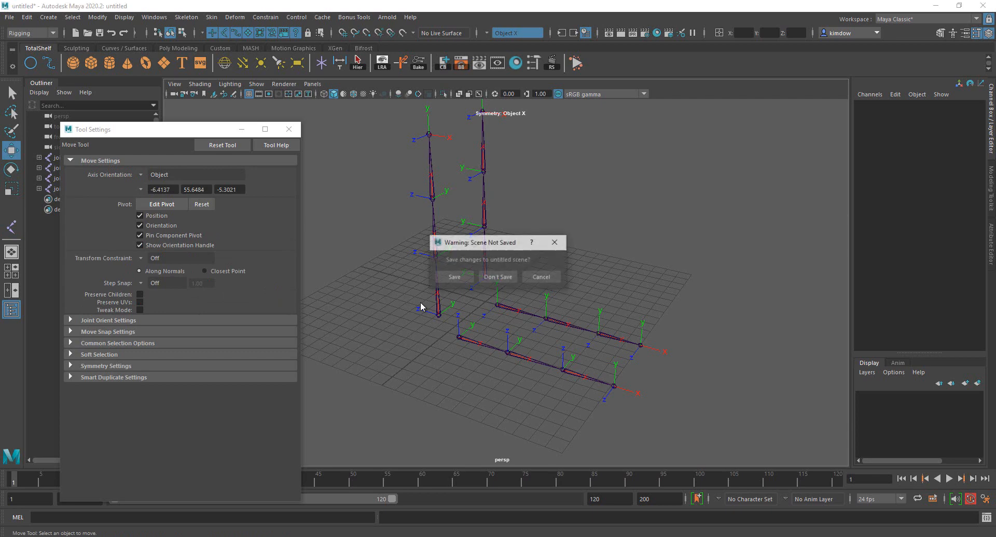
left_click(492, 279)
left_click(294, 132)
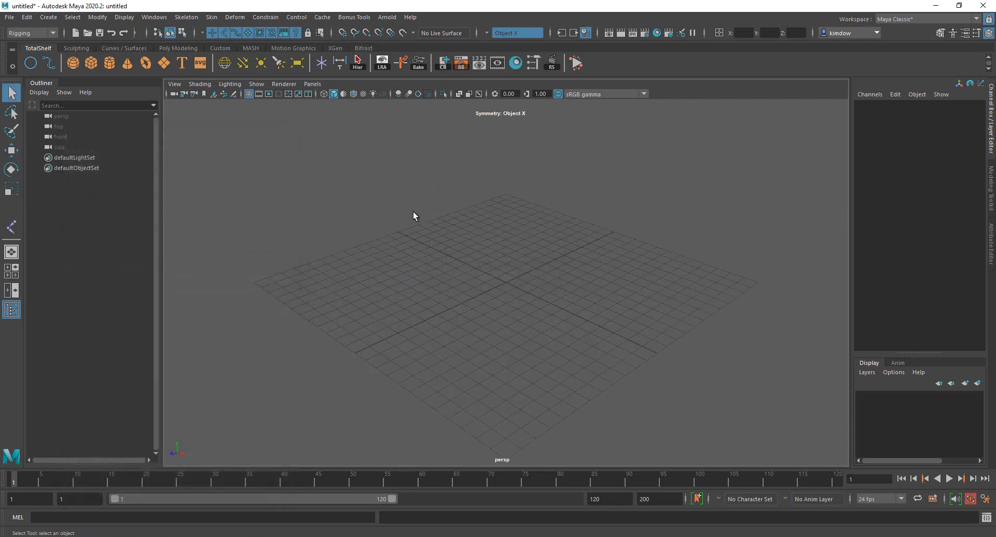
Step: Switch to the side view and set the Joint Tool's Secondary Axis World Orientation to Z
key("space")
left_click_drag(420, 216, 483, 212)
key("space")
right_click_drag(596, 242, 609, 190, "alt")
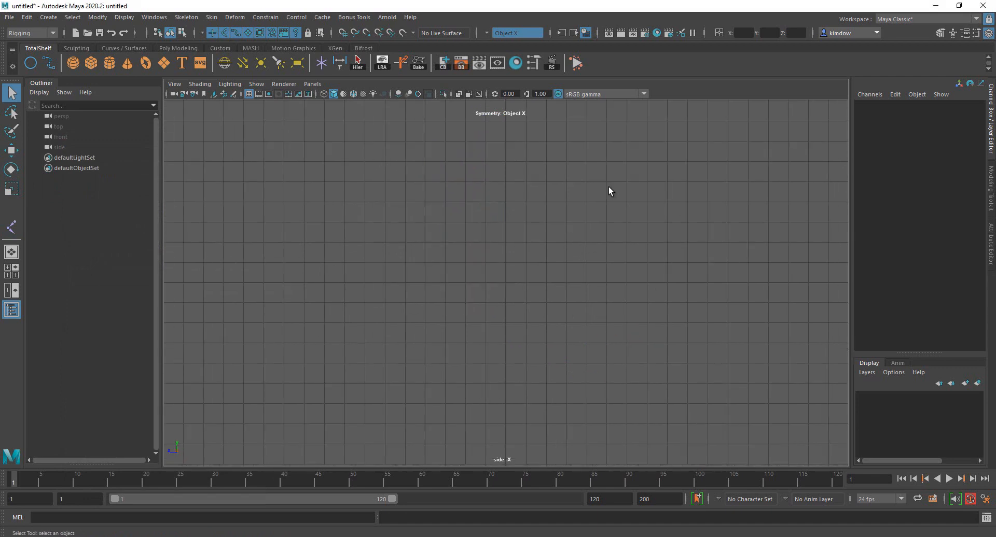
middle_click_drag(606, 193, 550, 326, "alt")
right_click_drag(571, 291, 577, 317, "alt")
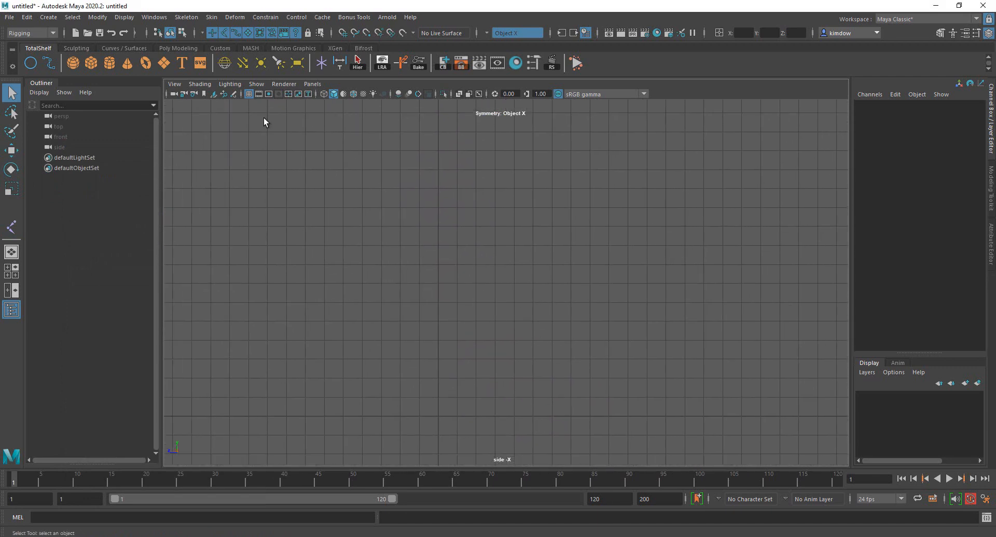
left_click(186, 17)
left_click(290, 43)
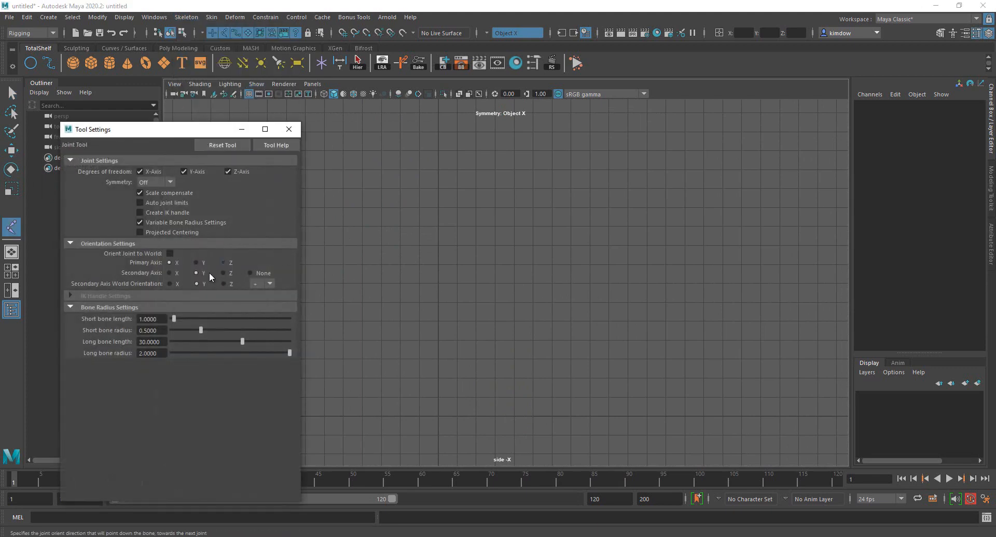
left_click(224, 284)
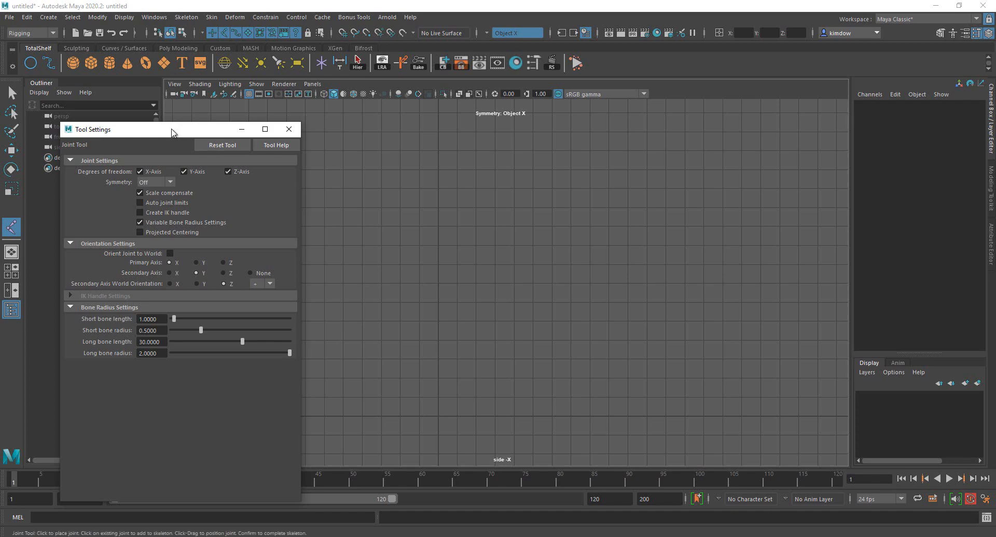
left_click_drag(173, 130, 158, 75)
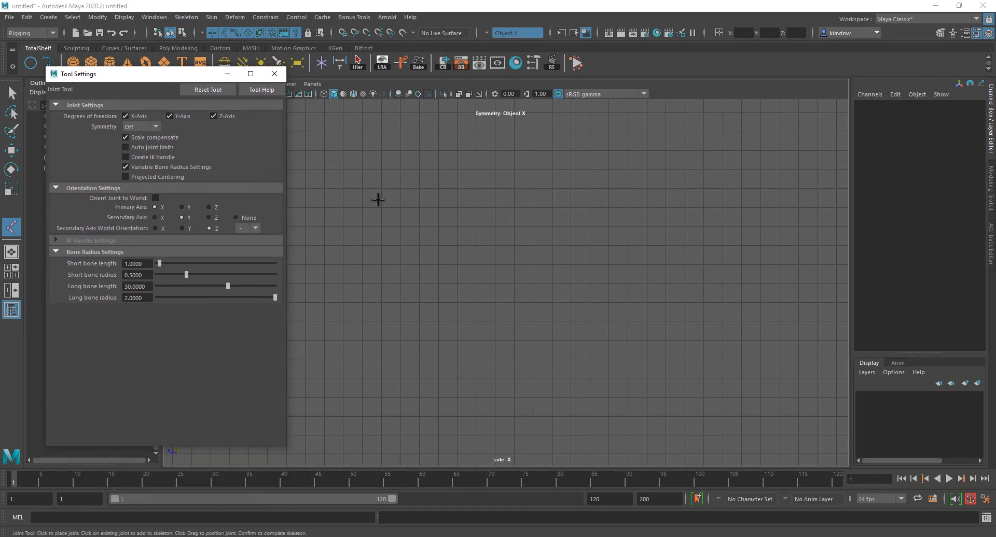
Step: Draw a grid-snapped four-joint leg chain with hip, knee and ankle vertically in line and the last joint forward on the ground line
key("x")
left_click(439, 189)
left_click(438, 286)
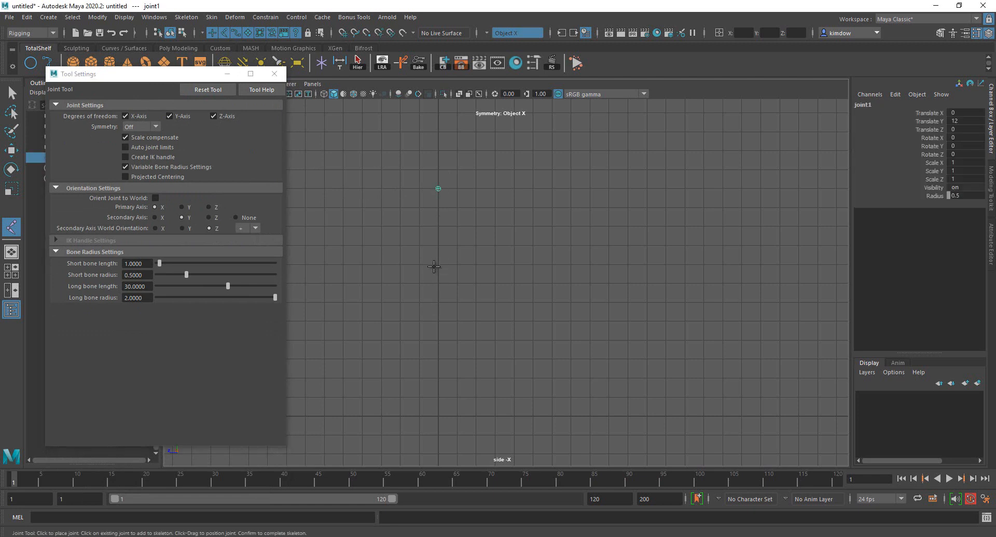
left_click(439, 377)
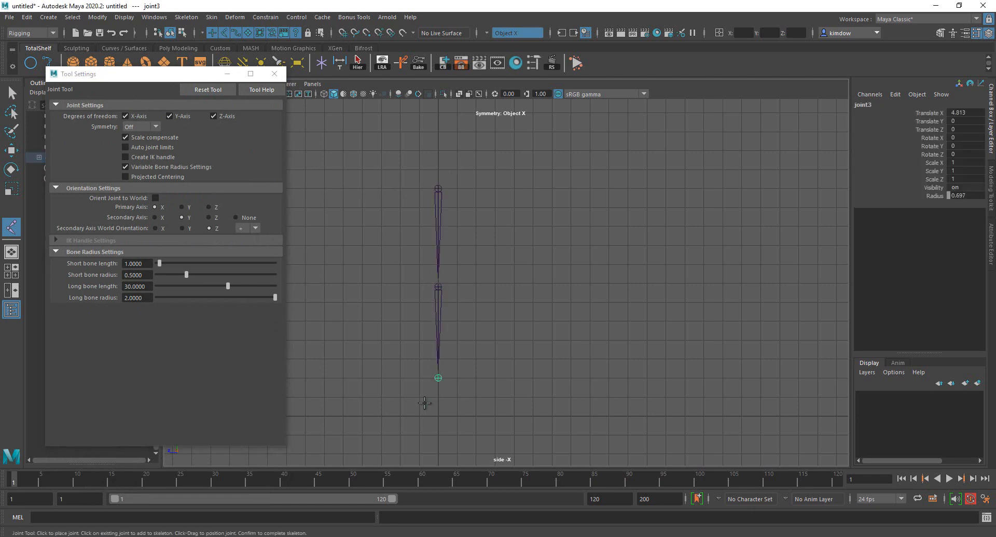
key("x")
left_click(383, 415)
key("q")
Step: Close the Tool Settings window and frame the whole leg chain in the side view
key("space")
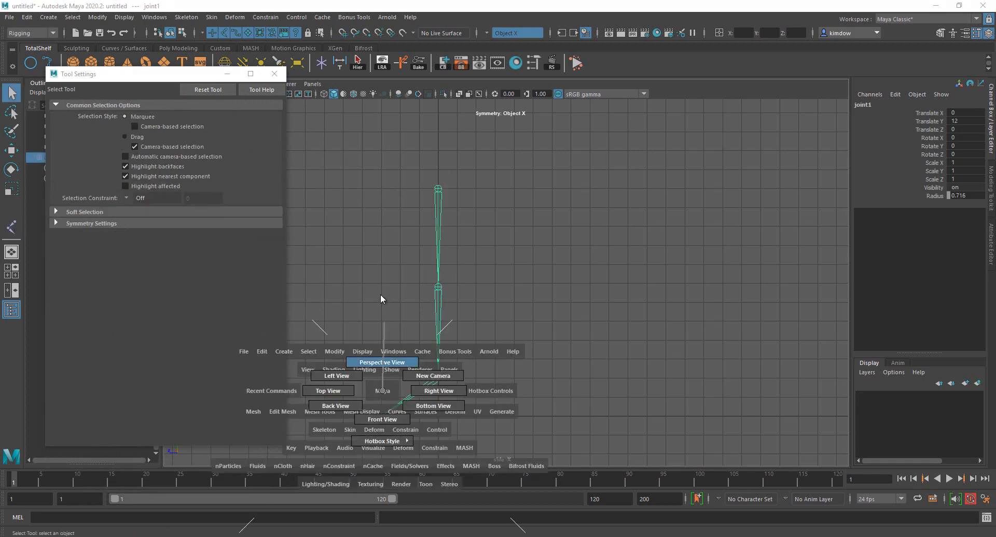
left_click_drag(380, 294, 561, 285)
key("space")
middle_click_drag(479, 303, 524, 295, "alt")
right_click_drag(522, 307, 544, 366, "alt")
right_click_drag(605, 318, 532, 319, "alt")
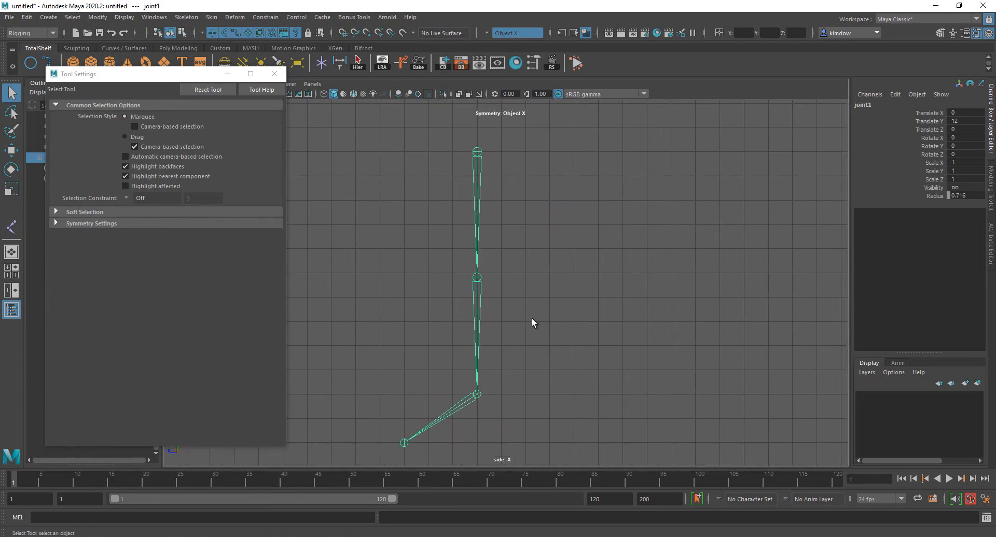
left_click(274, 73)
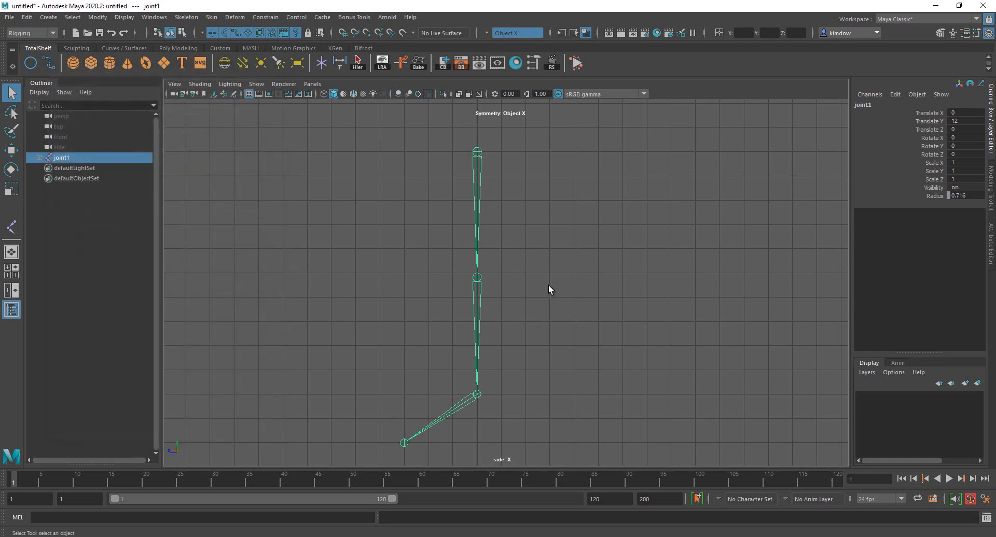
middle_click_drag(570, 319, 573, 302, "alt")
right_click_drag(616, 287, 546, 314, "alt")
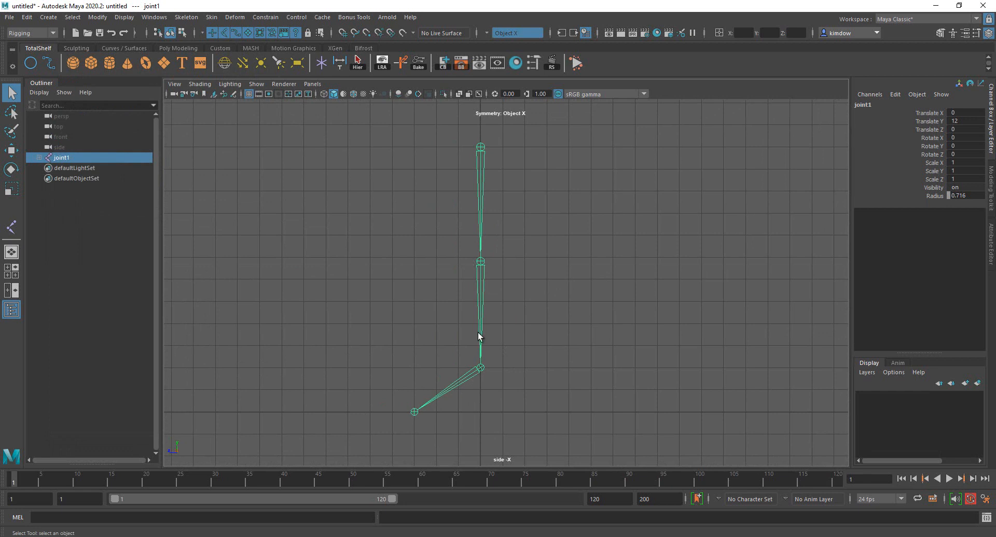
Step: Test-move the knee joint with its children about 1.6 units backward and 0.5 units down, and undo the move
left_click(476, 374)
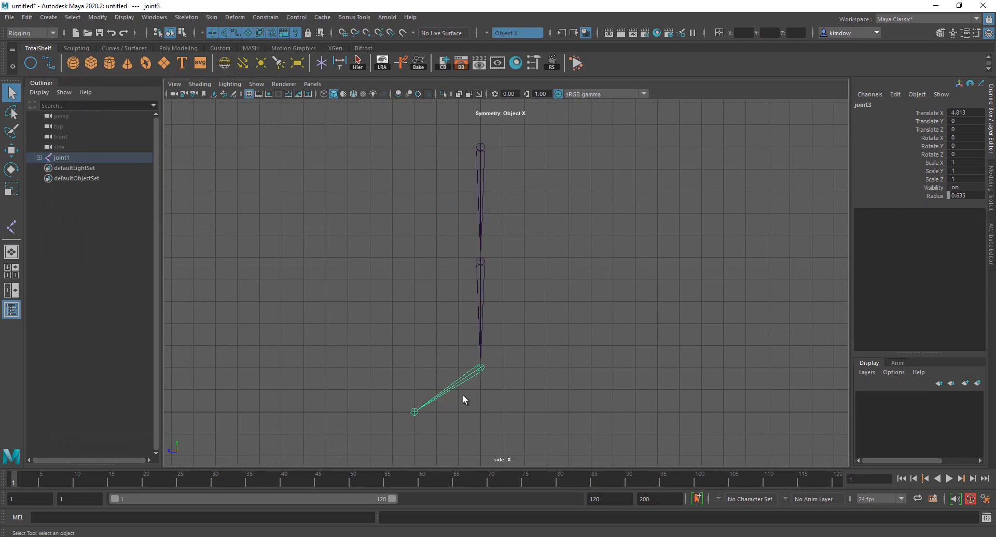
key("w")
left_click(481, 369)
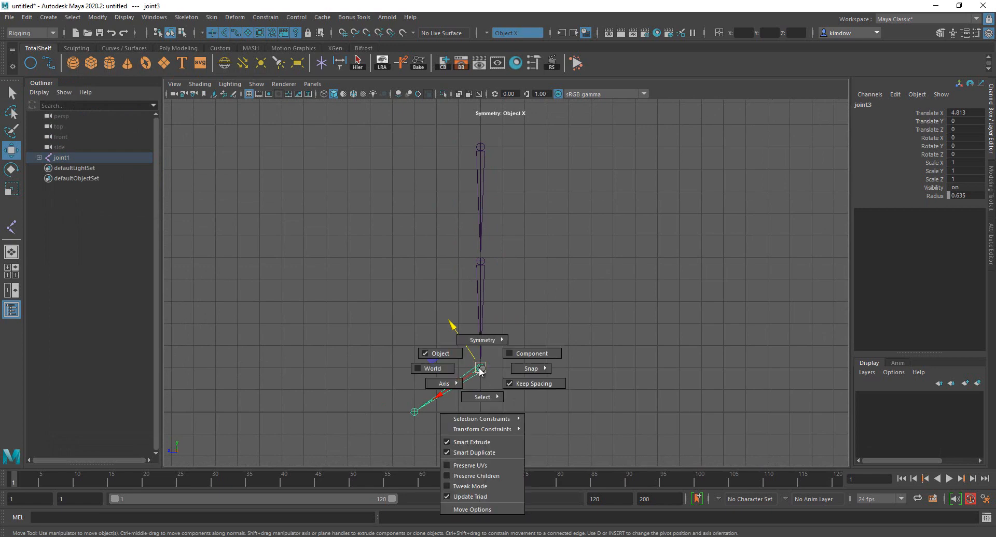
mouse_move(480, 368)
left_mouse_down()
mouse_move(483, 388)
mouse_move(433, 376)
mouse_move(518, 371)
mouse_move(503, 338)
mouse_move(467, 356)
mouse_move(482, 347)
mouse_move(482, 372)
left_mouse_up()
left_click(481, 262)
left_click_drag(482, 262, 521, 274)
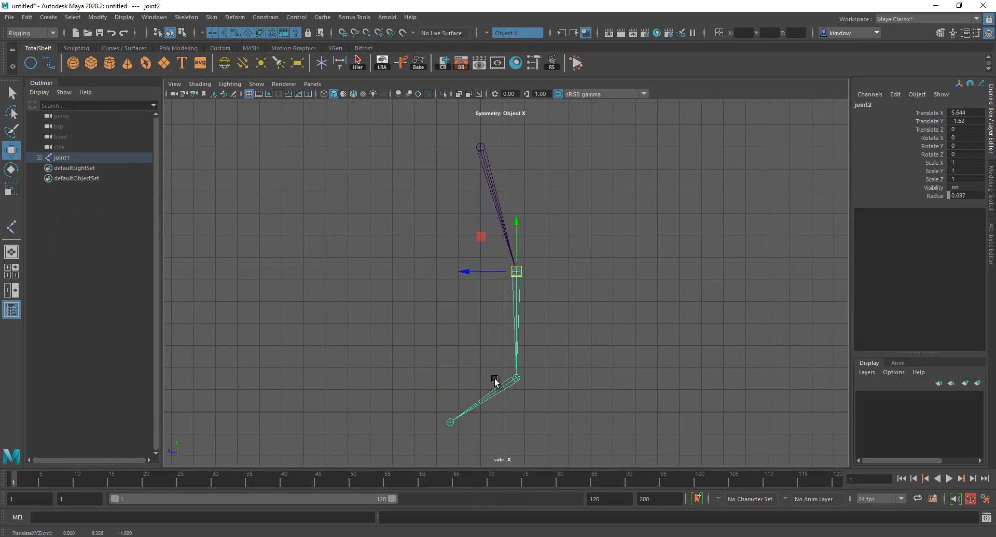
key("ctrl+z")
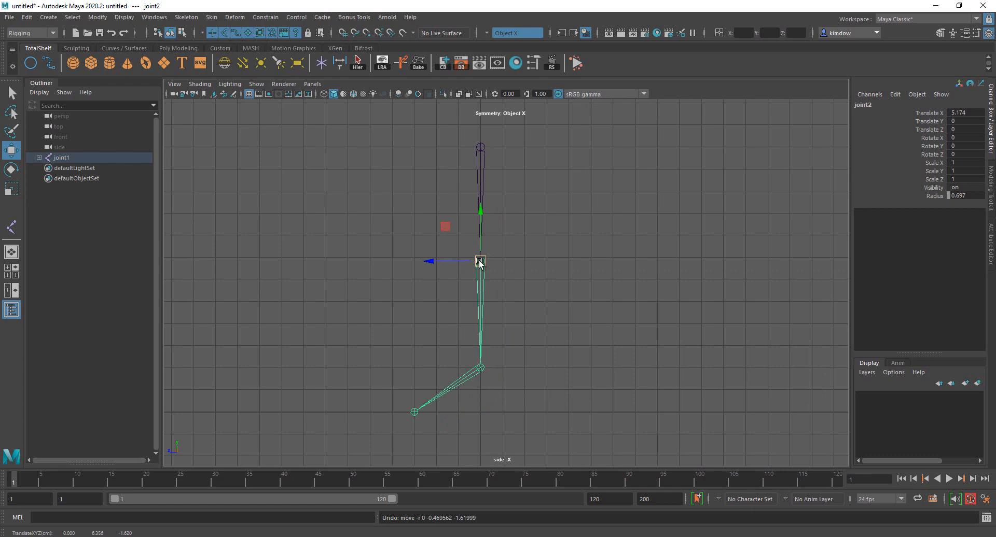
Step: Move only the knee joint slightly forward in pivot editing mode, leaving its child joints in place
key("d")
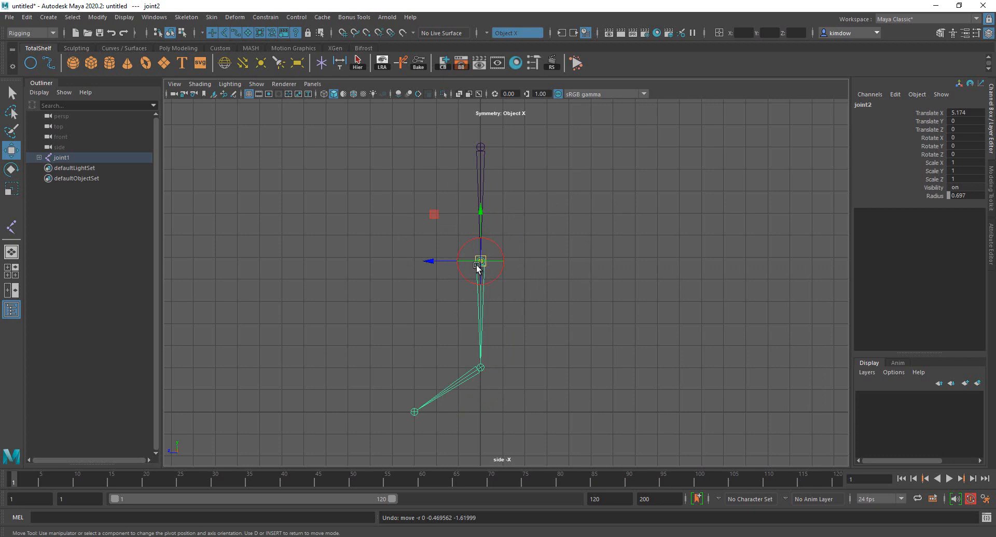
mouse_move(479, 262)
left_mouse_down()
mouse_move(456, 286)
mouse_move(403, 275)
mouse_move(416, 239)
mouse_move(486, 234)
mouse_move(519, 273)
mouse_move(462, 289)
mouse_move(433, 255)
mouse_move(463, 248)
mouse_move(460, 267)
left_mouse_up()
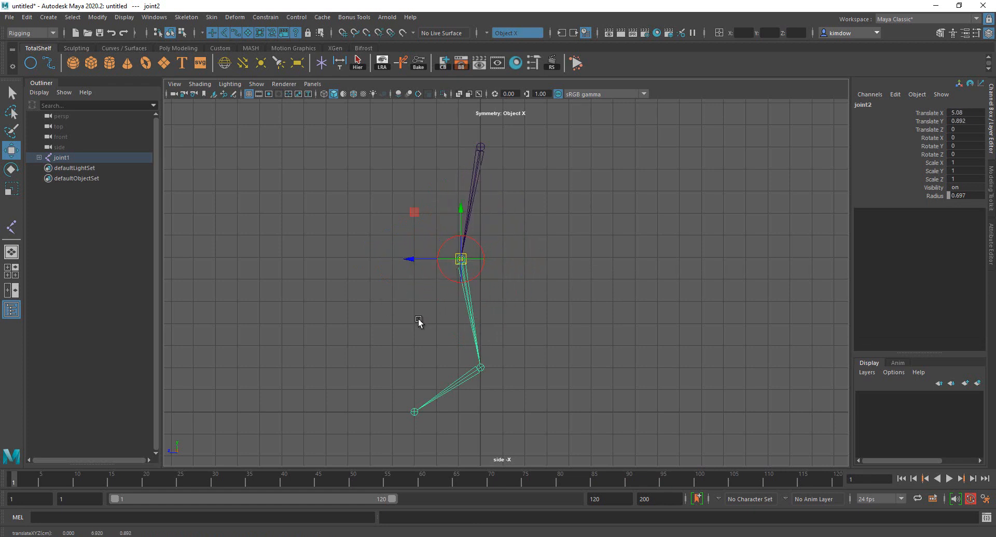
key("w")
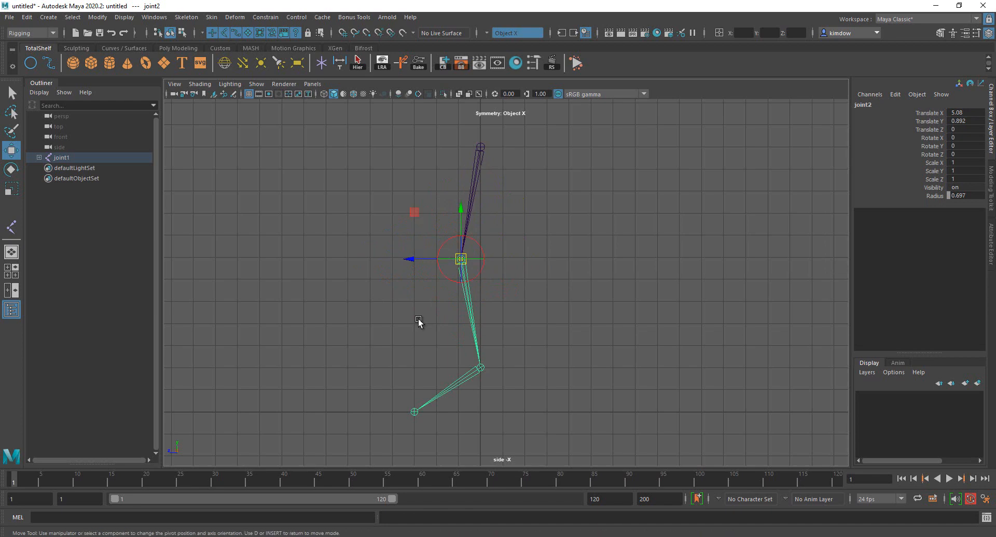
key("d")
key("d")
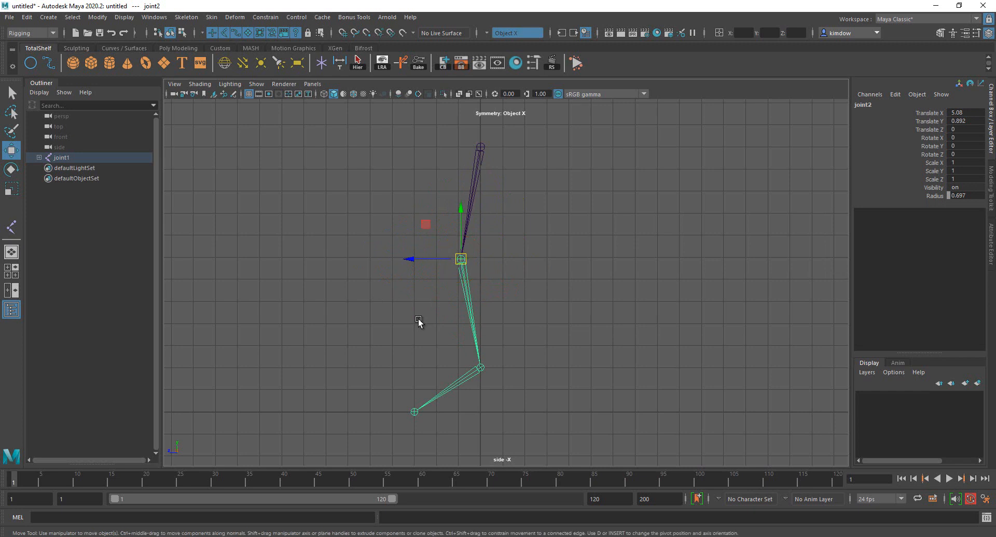
key("d")
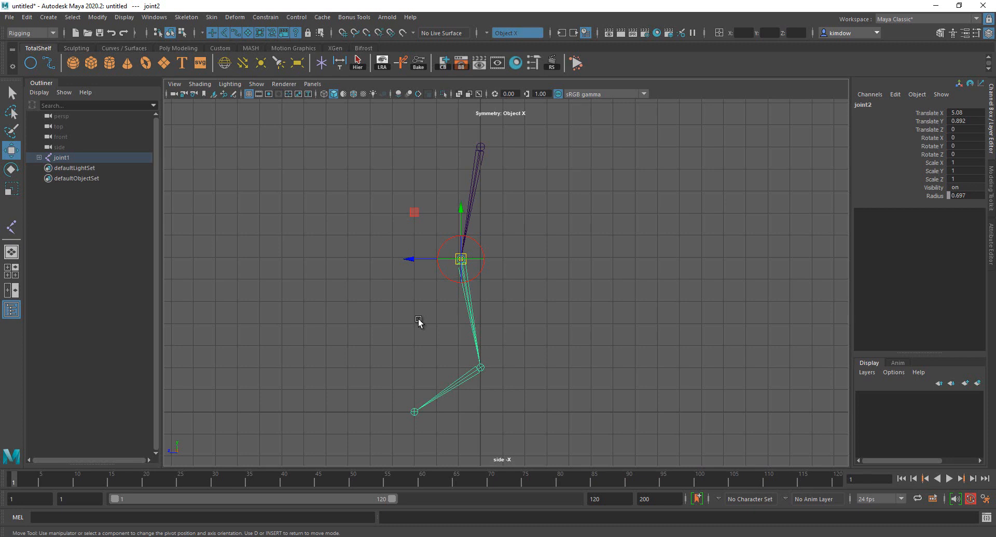
mouse_move(464, 260)
left_mouse_down()
mouse_move(512, 235)
mouse_move(505, 274)
mouse_move(468, 265)
mouse_move(513, 266)
mouse_move(468, 280)
mouse_move(468, 265)
left_mouse_up()
Step: Reposition only the ankle joint in pivot editing mode, lowering it about 1.1 units and shifting it again
left_click(479, 364)
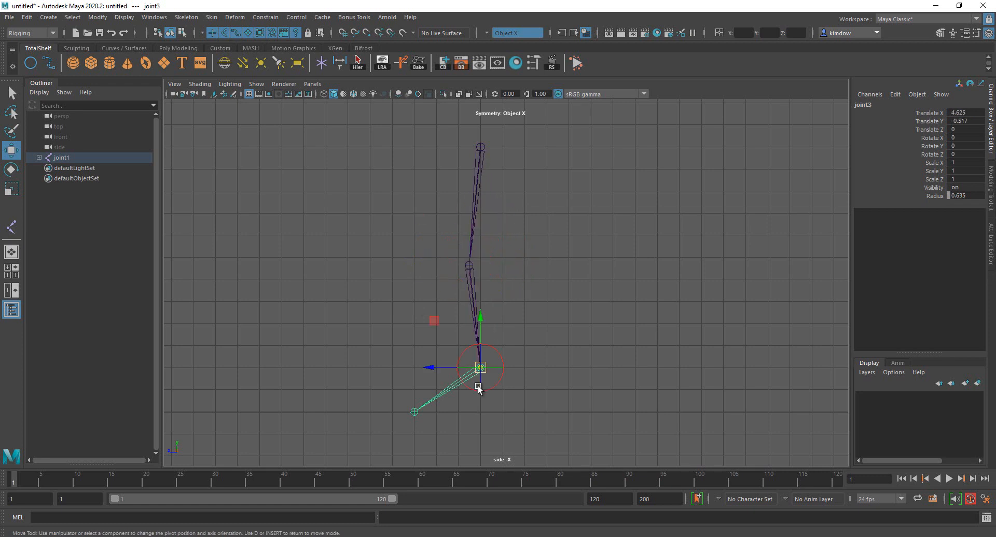
mouse_move(478, 377)
left_mouse_down()
mouse_move(492, 388)
mouse_move(469, 392)
mouse_move(477, 394)
left_mouse_up()
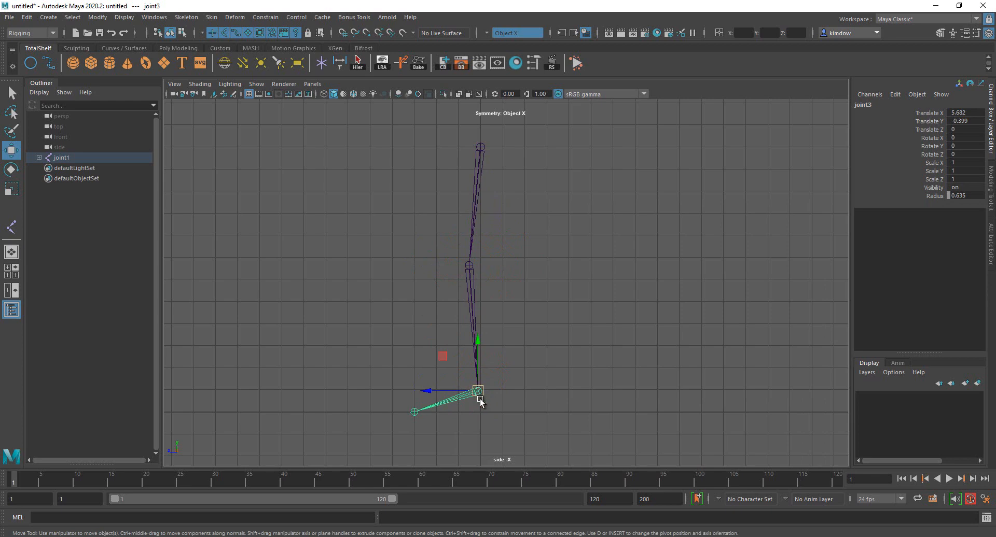
key("d")
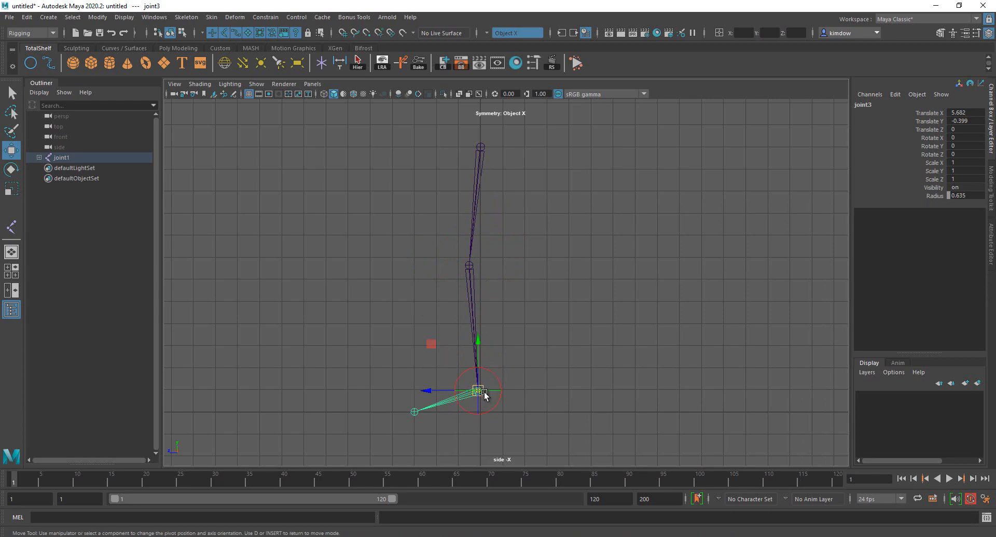
left_click_drag(484, 393, 499, 378)
Step: Undo all the pivot-mode moves of the ankle and knee joints
key("ctrl+z")
key("ctrl+z")
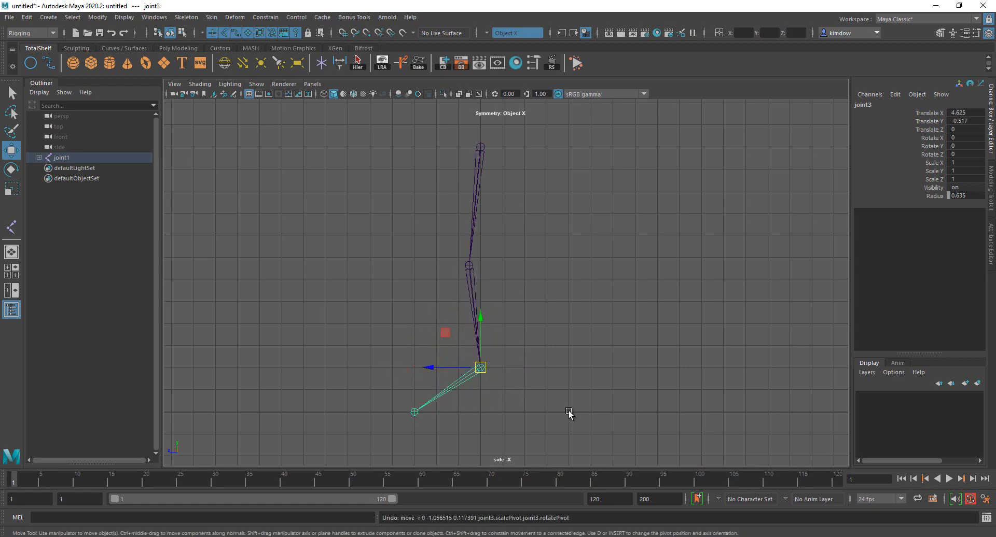
key("ctrl+z")
key("ctrl+z")
key("ctrl+z")
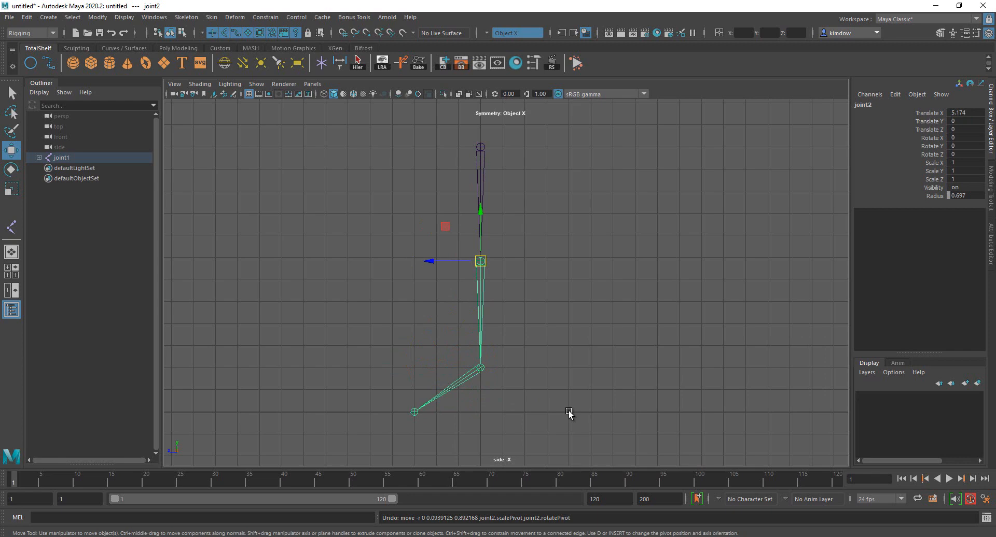
Step: Select the whole leg chain from its root joint and delete it
left_click(565, 401)
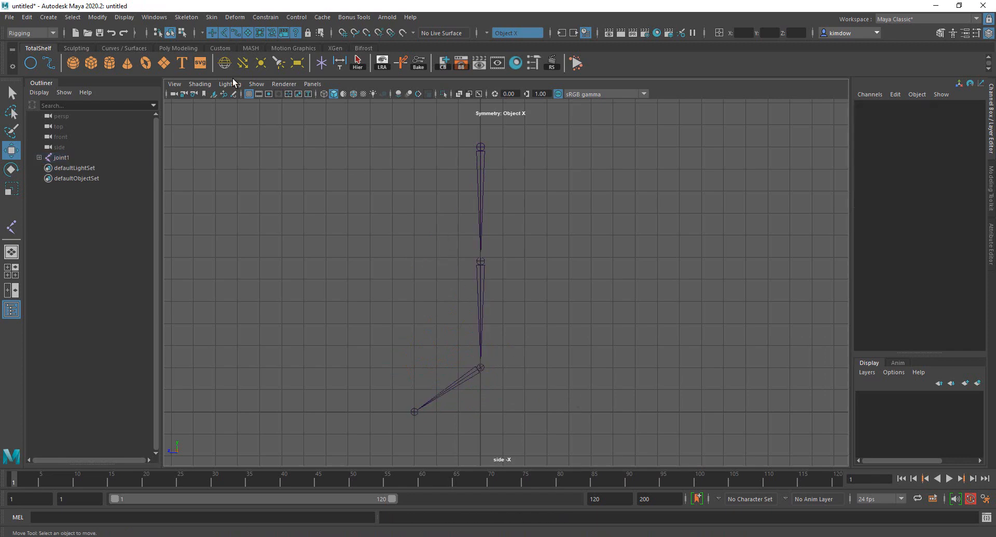
left_click_drag(373, 263, 602, 223)
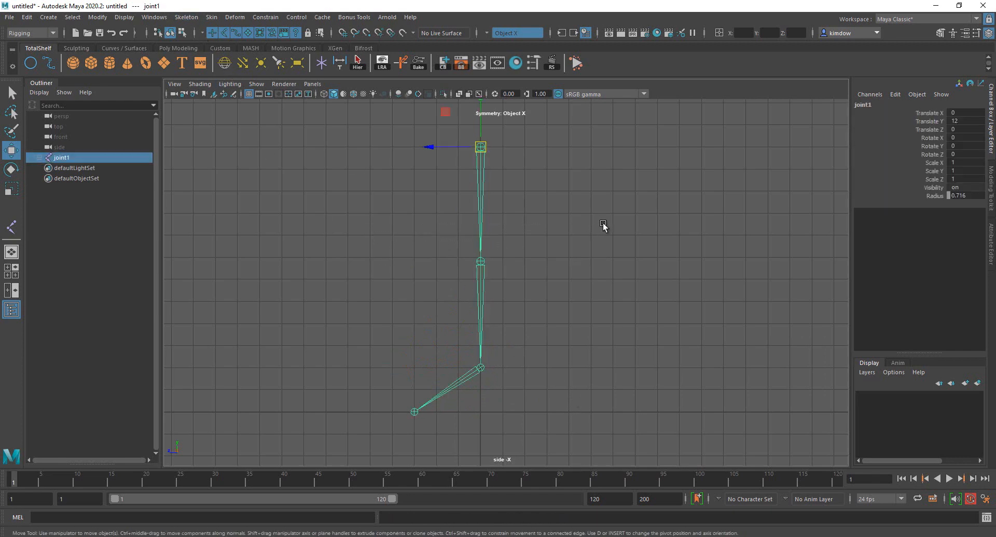
key("Delete")
Step: Draw a five-joint leg chain with a vertical thigh about 6.6 and shin about 4.5 units long, and ball and toe forward at ground level
key("y")
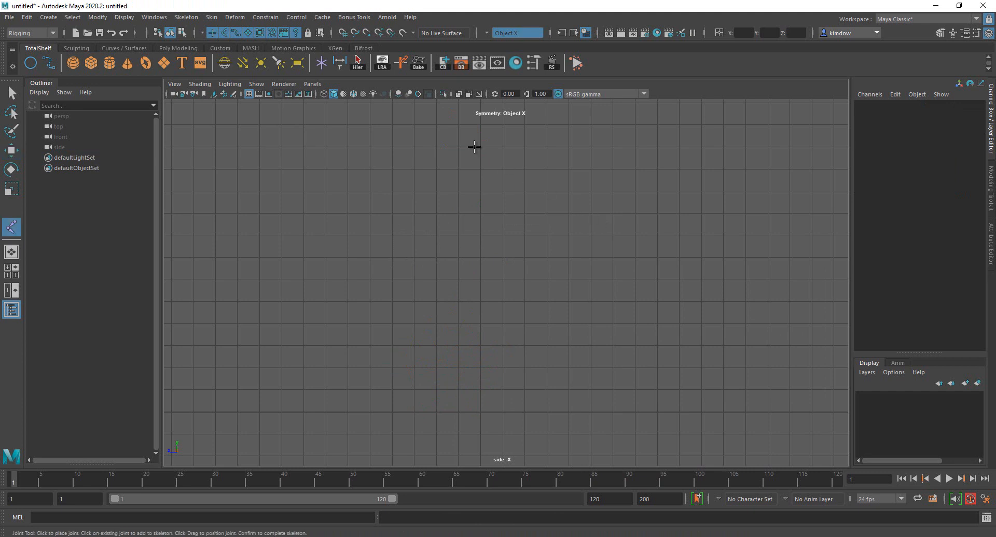
left_click(452, 146)
left_click(451, 292)
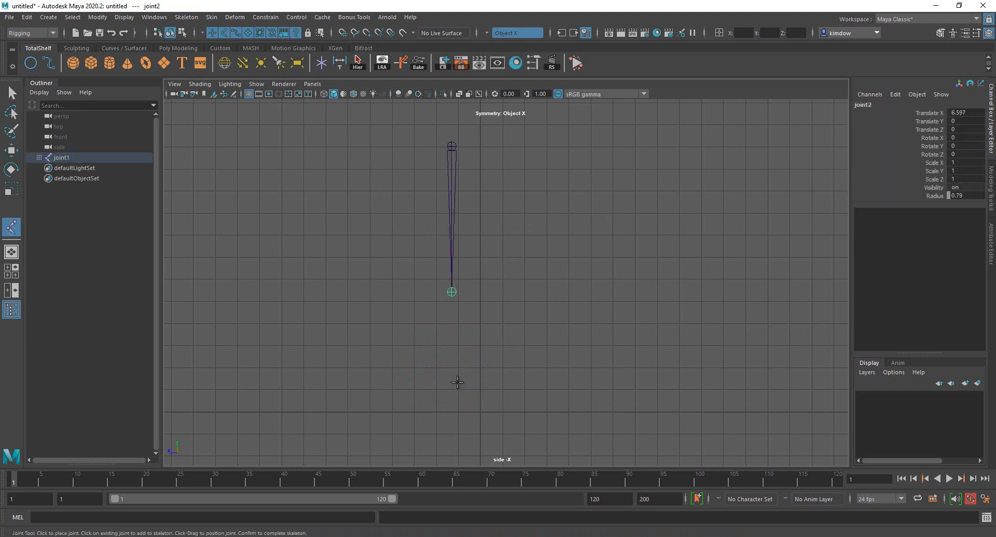
left_click(452, 391)
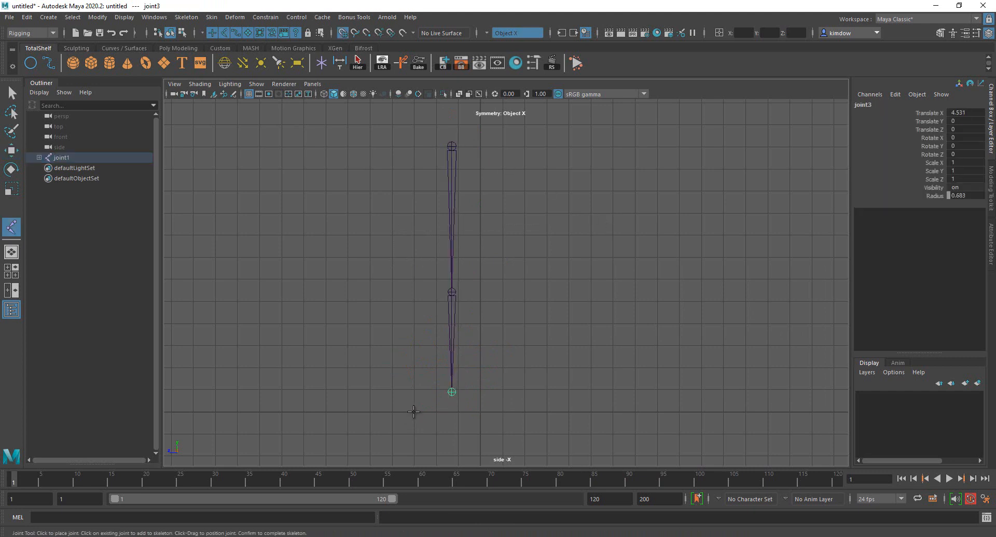
left_click(413, 412)
left_click(392, 411)
key("w")
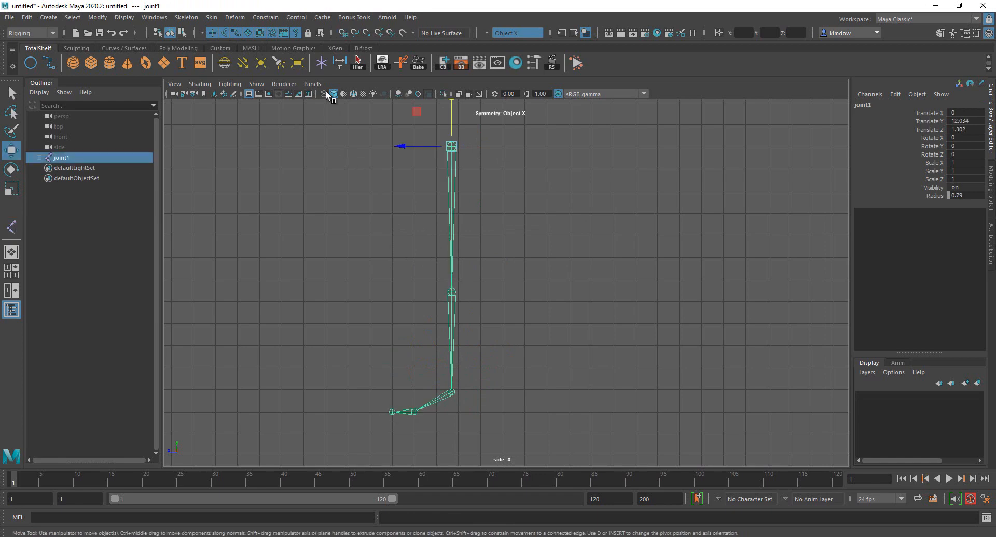
Step: Create an IK handle running from the hip joint to the ankle joint of the leg chain
left_click(186, 17)
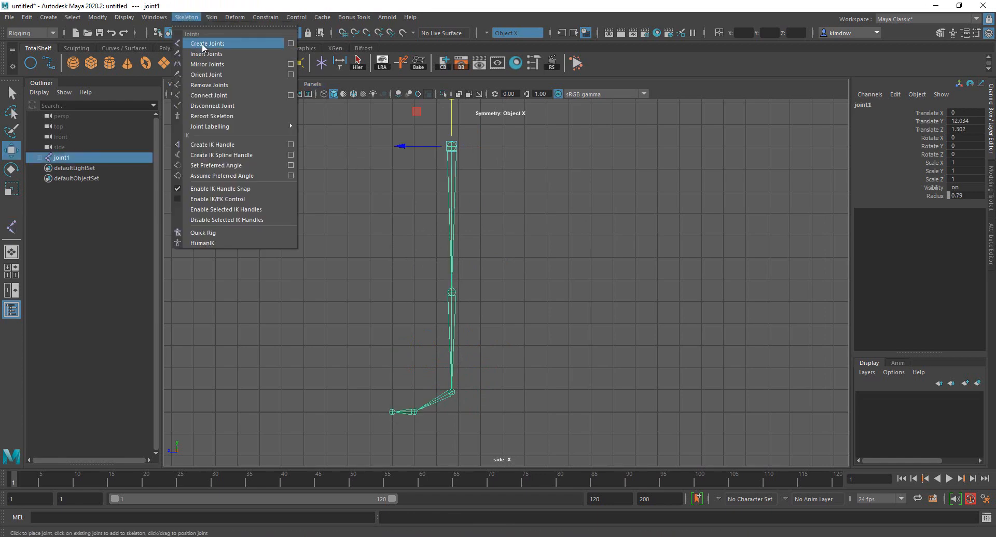
left_click(211, 144)
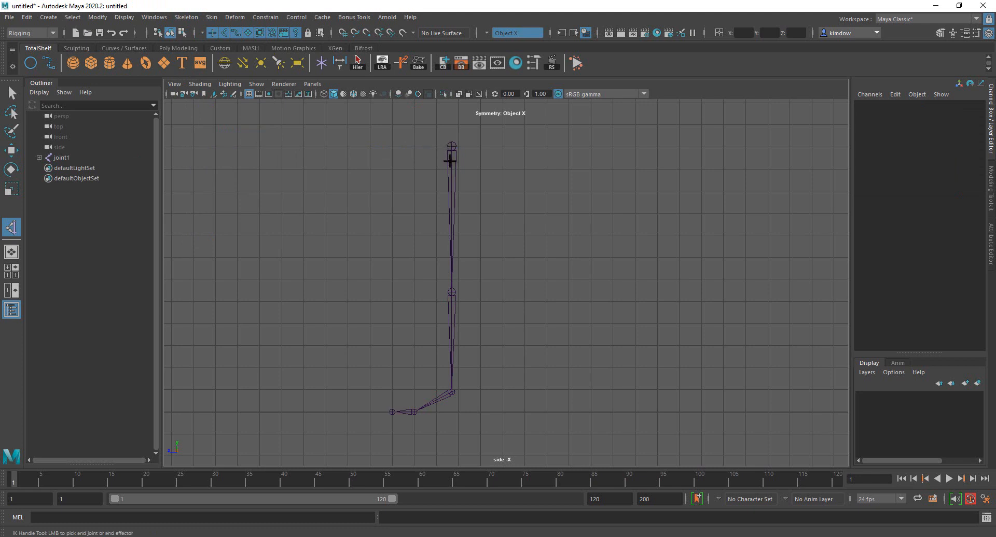
left_click(449, 161)
left_click(453, 393)
key("w")
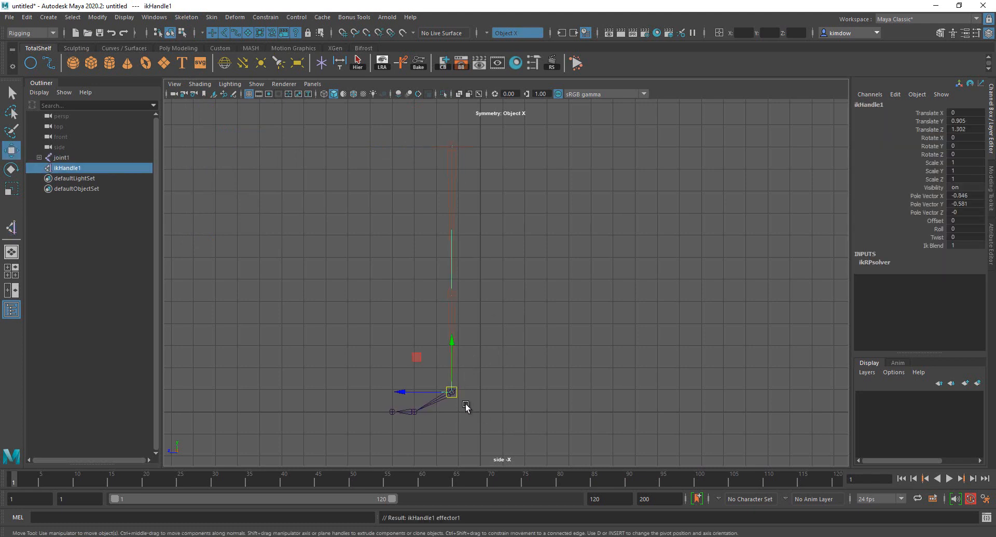
Step: Test the leg's bend by lifting the ankle IK handle in the side and perspective views, undoing each move
left_click_drag(452, 392, 345, 269)
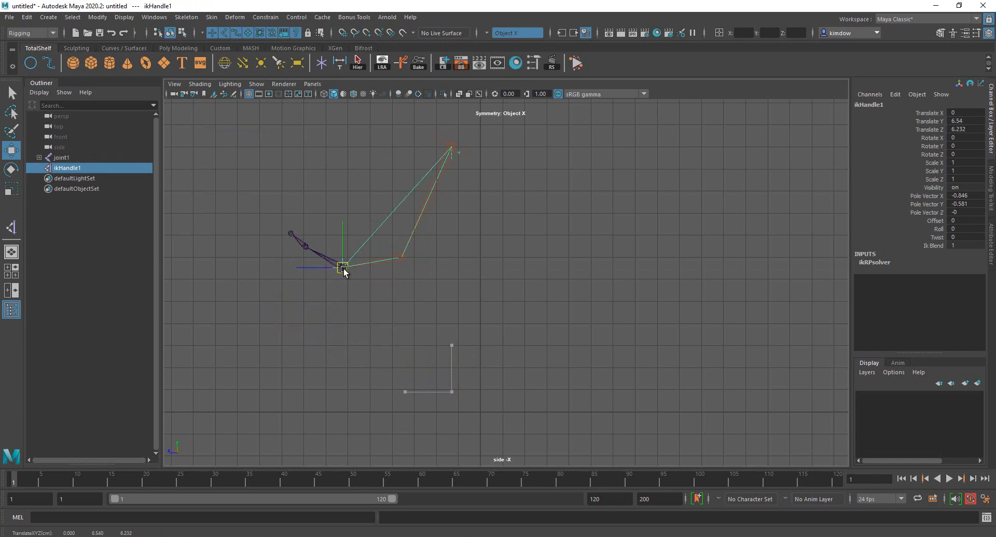
key("ctrl+z")
key("space")
left_click_drag(568, 340, 566, 216)
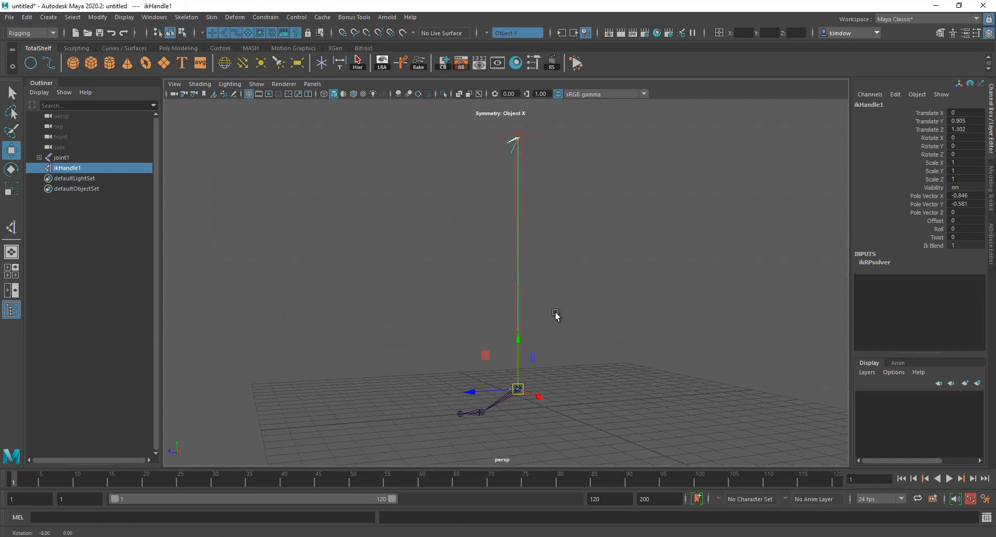
left_click_drag(486, 335, 605, 298)
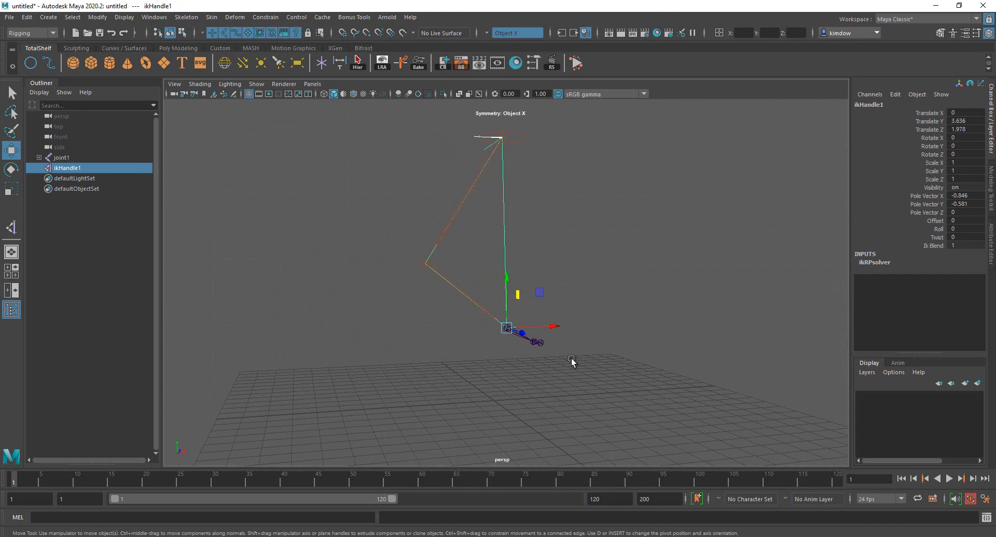
key("ctrl+z")
left_click_drag(649, 330, 542, 326, "alt")
key("space")
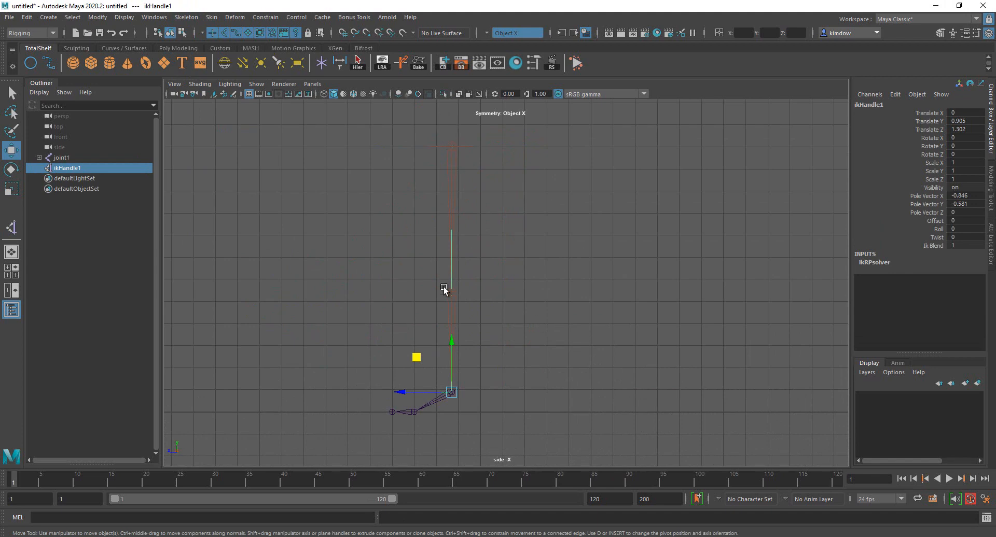
left_click(562, 243)
key("y")
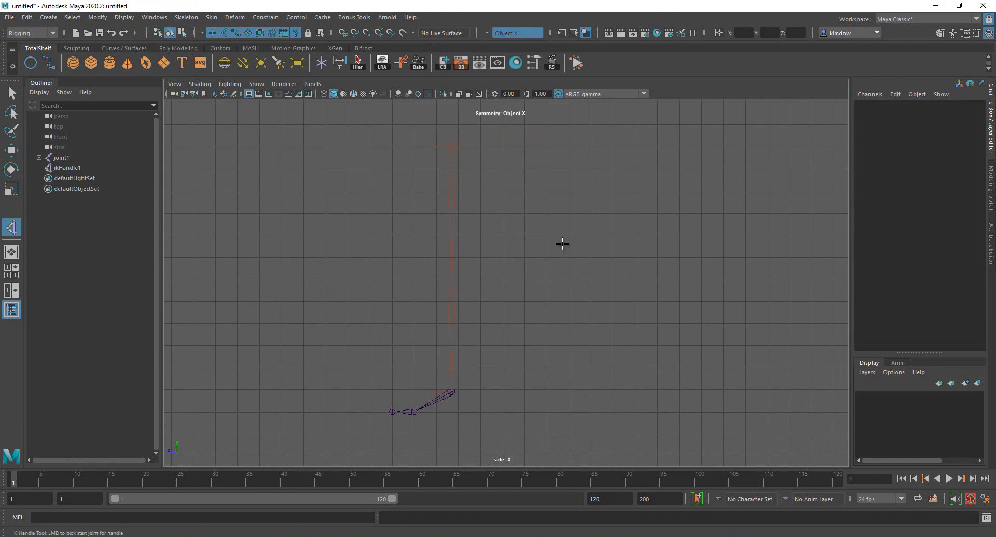
left_click(560, 148)
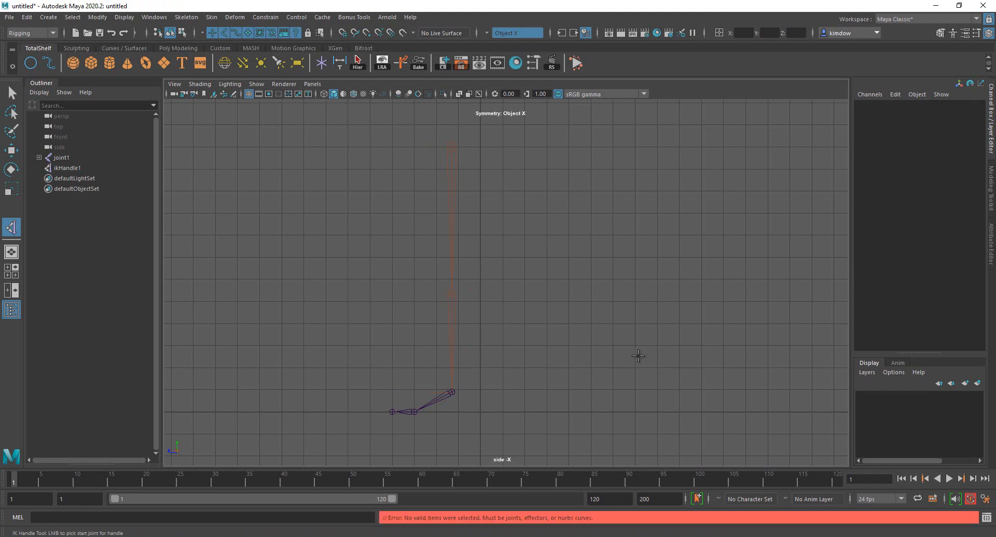
key("w")
Step: Draw a test joint chain straight down behind the leg, with a second bone about 4.5 units long, ending in a horizontal bone
left_click(186, 17)
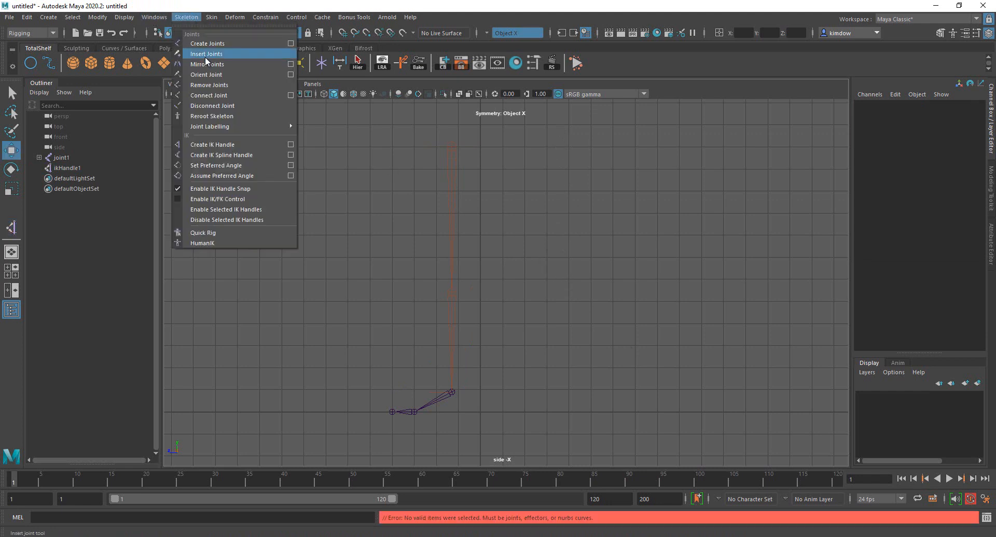
left_click(207, 44)
left_click(543, 143)
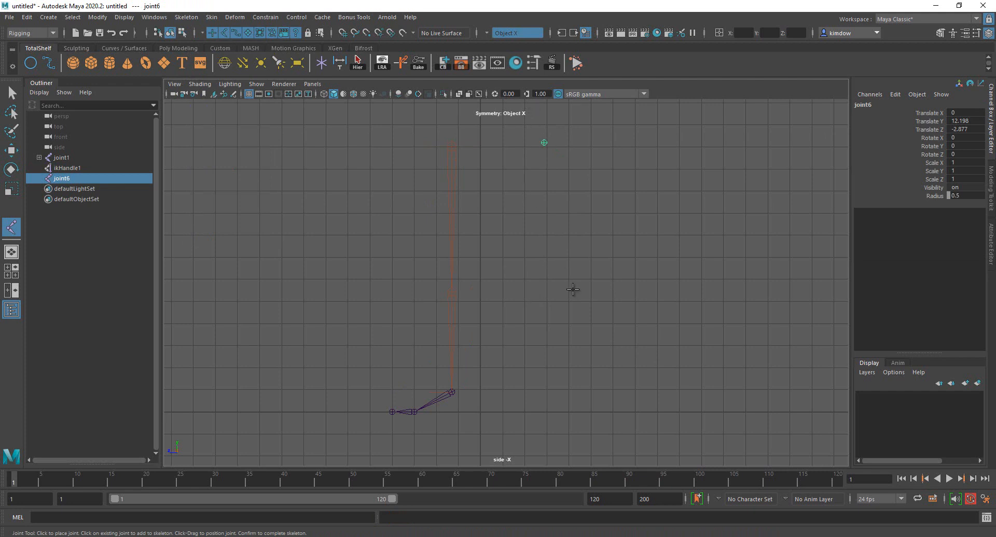
left_click(543, 276)
left_click(544, 374)
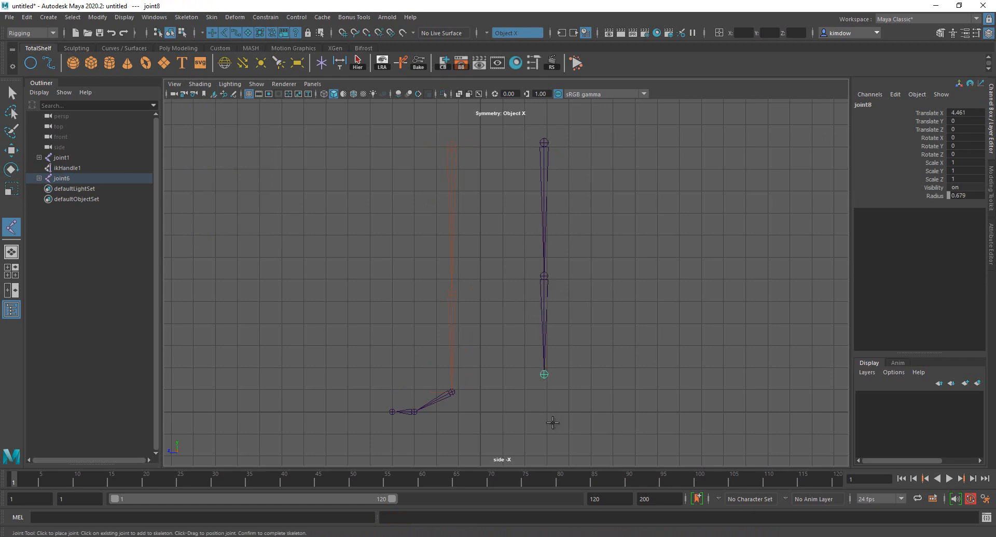
left_click(544, 438)
left_click(612, 439)
Step: Undo all the joints of the vertical test chain
key("ctrl+z")
key("ctrl+z")
key("ctrl+z")
key("ctrl+z")
key("ctrl+z")
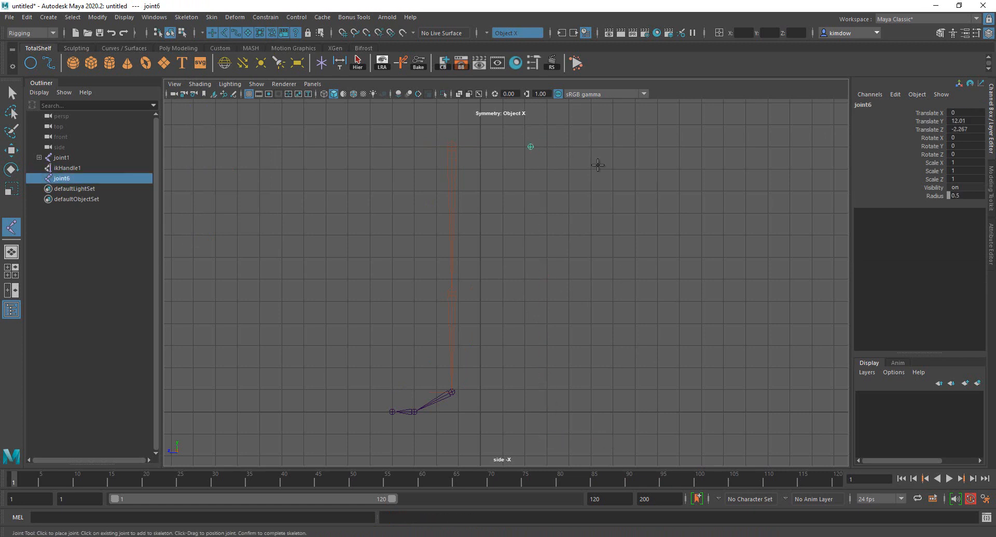
Step: Draw an eight-joint test chain with three bones in a horizontal row and four bones running straight down from its far end
left_click(642, 145)
left_click(719, 147)
left_click(762, 147)
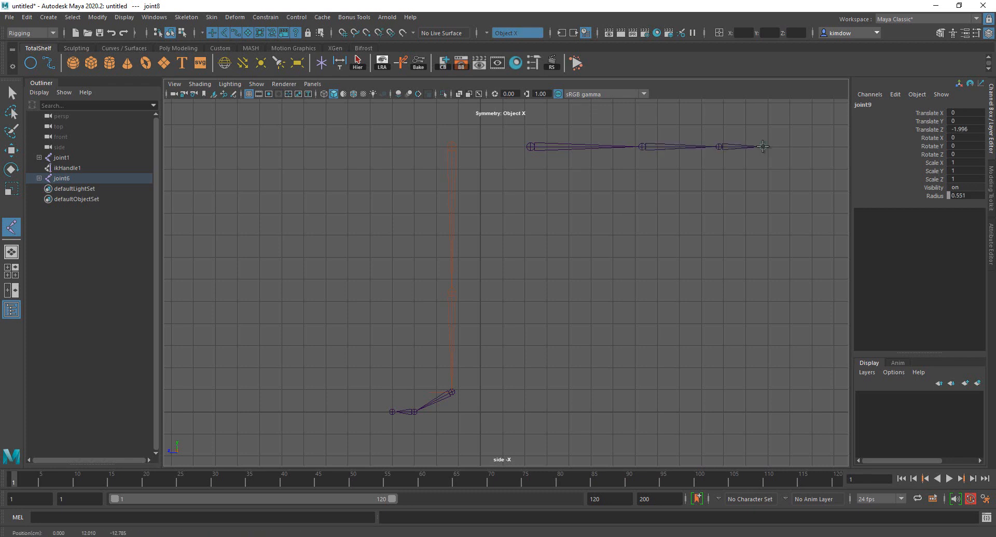
left_click(762, 173)
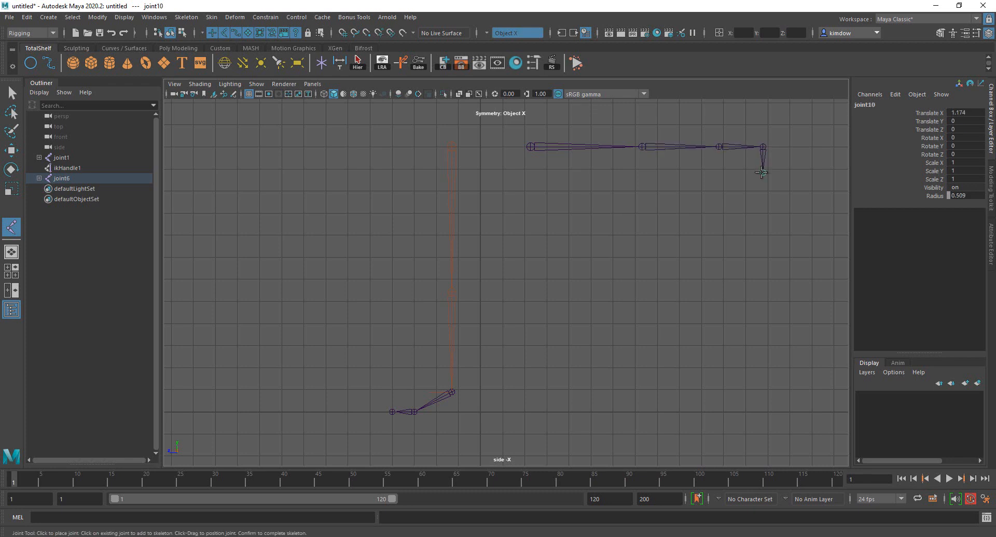
left_click(762, 226)
left_click(762, 292)
left_click(763, 357)
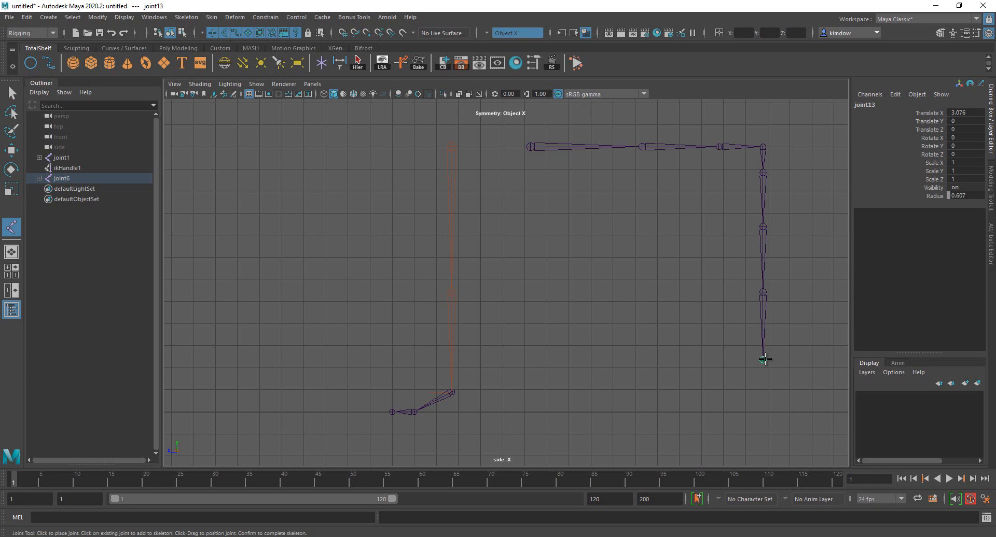
Step: Undo every joint of the right-angled test chain and leave only the leg with its IK handle
key("ctrl+z")
key("ctrl+z")
key("ctrl+z")
key("ctrl+z")
key("ctrl+z")
key("ctrl+z")
key("ctrl+z")
key("ctrl+z")
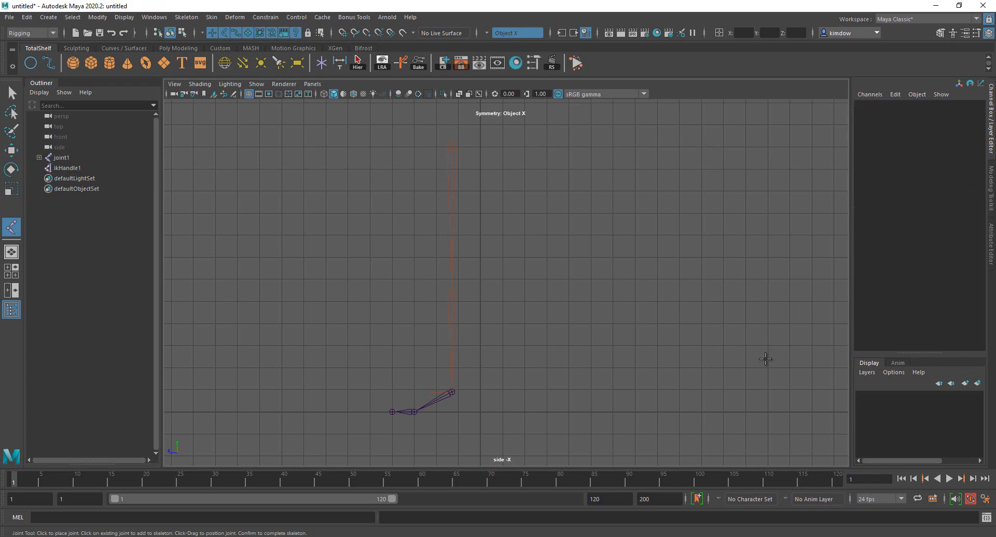
Step: Move the ankle IK handle about 2.8 units up and 1.8 units forward in the side view, and undo the move
key("w")
left_click_drag(410, 364, 498, 418)
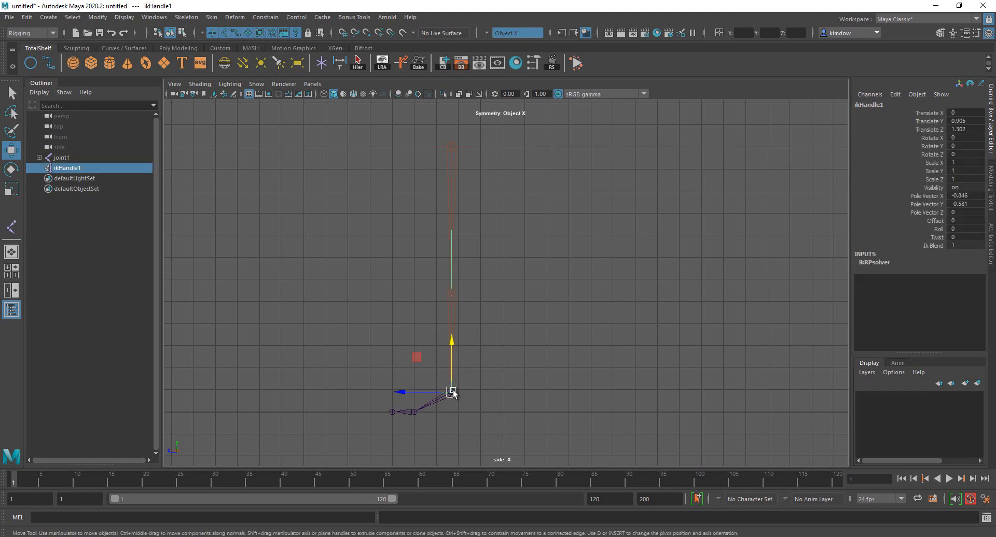
left_click_drag(452, 392, 412, 333)
key("ctrl+z")
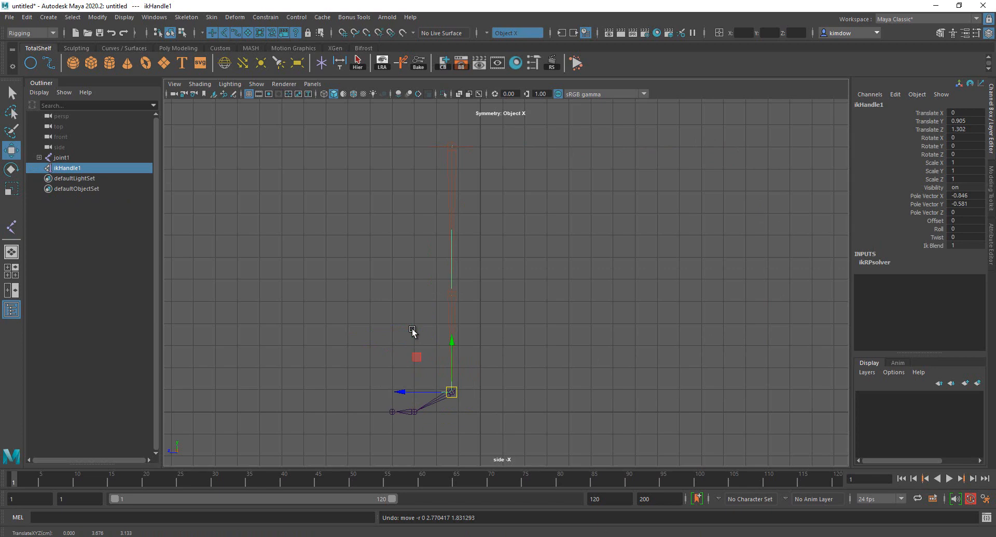
Step: Move the ankle IK handle about 3.5 units up and 0.5 units sideways, viewing the leg from the front, and undo it
key("space")
left_click_drag(586, 281, 596, 128)
key("space")
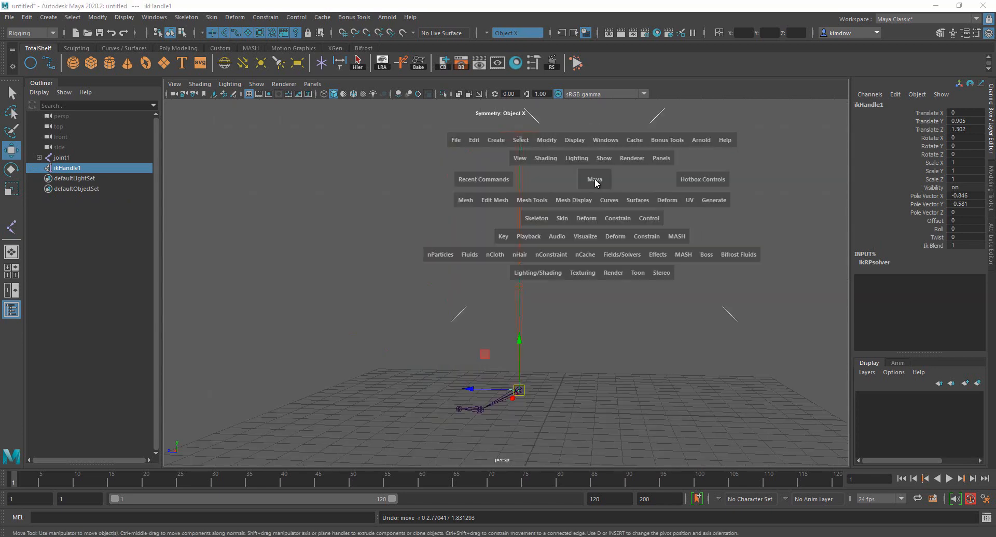
left_click_drag(554, 279, 692, 285, "alt")
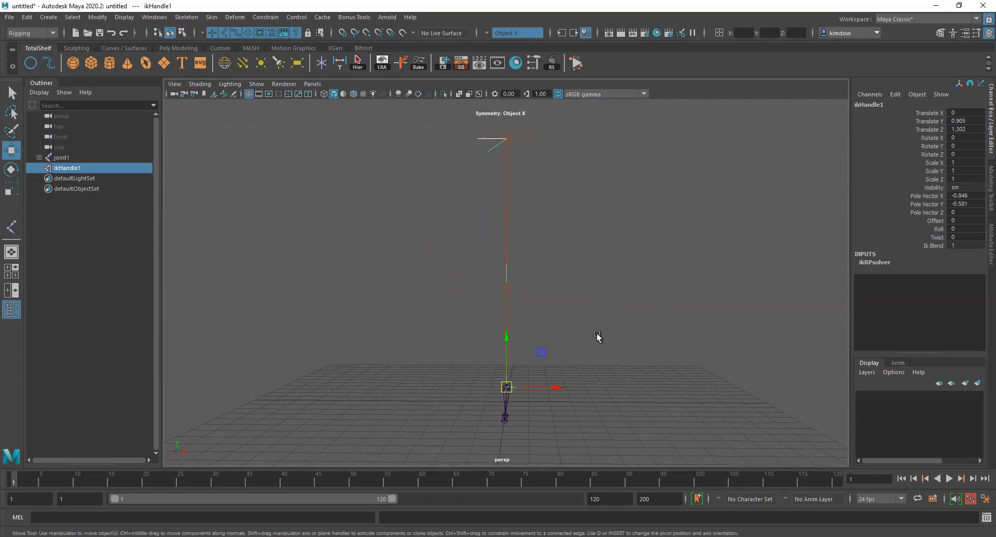
left_click_drag(539, 352, 553, 276)
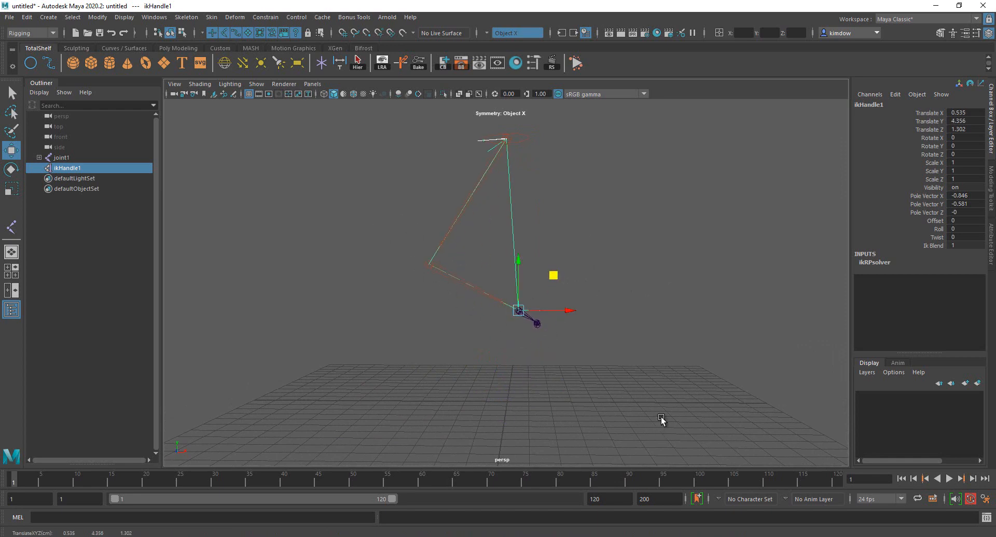
key("ctrl+z")
Step: Return to the side view and delete the leg's IK handle
key("space")
left_click_drag(657, 297, 713, 280)
key("space")
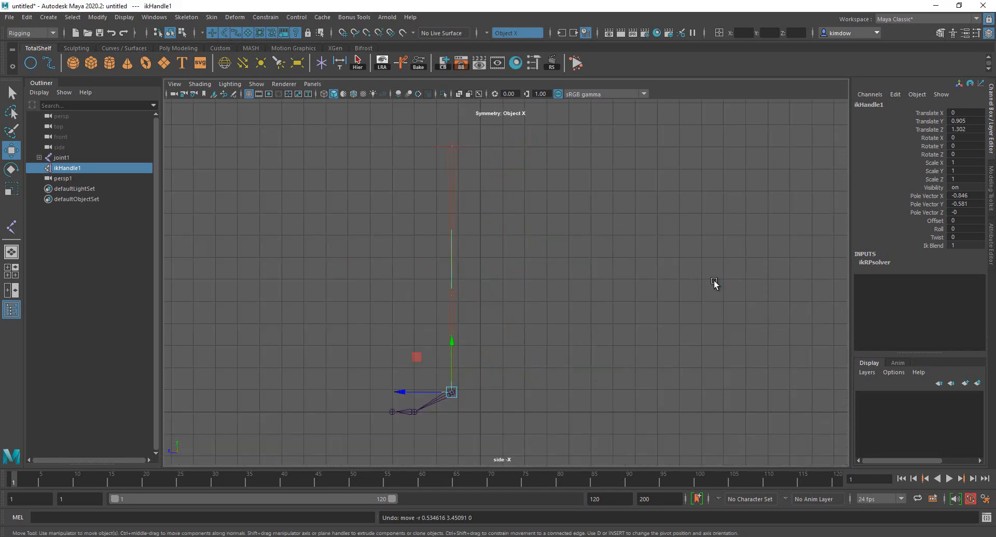
key("Delete")
Step: Shift only the knee joint very slightly forward, about 0.02 units, in pivot editing mode
left_click(453, 334)
right_click_drag(482, 333, 677, 351, "alt")
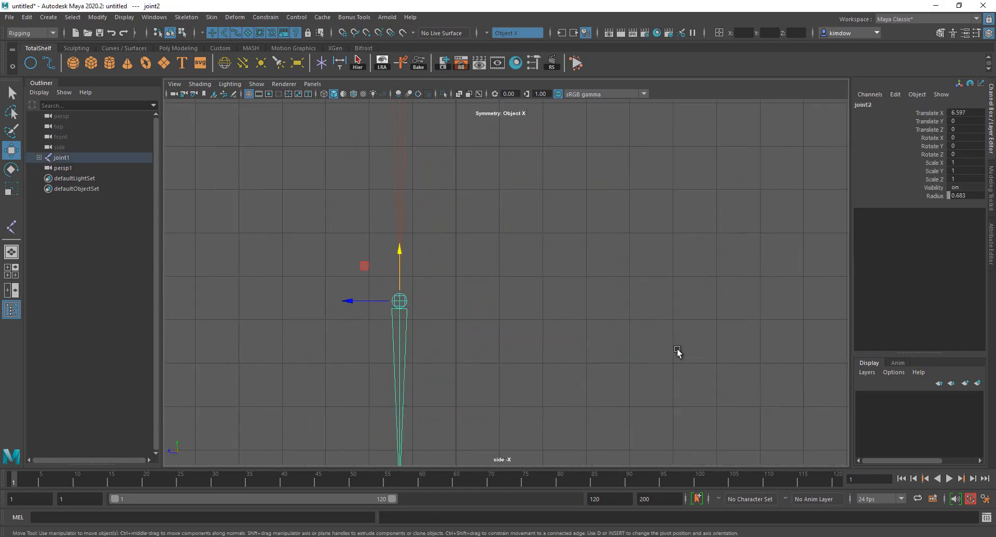
middle_click_drag(532, 234, 609, 124, "alt")
right_click_drag(507, 262, 515, 222, "alt")
middle_click_drag(522, 194, 549, 268, "alt")
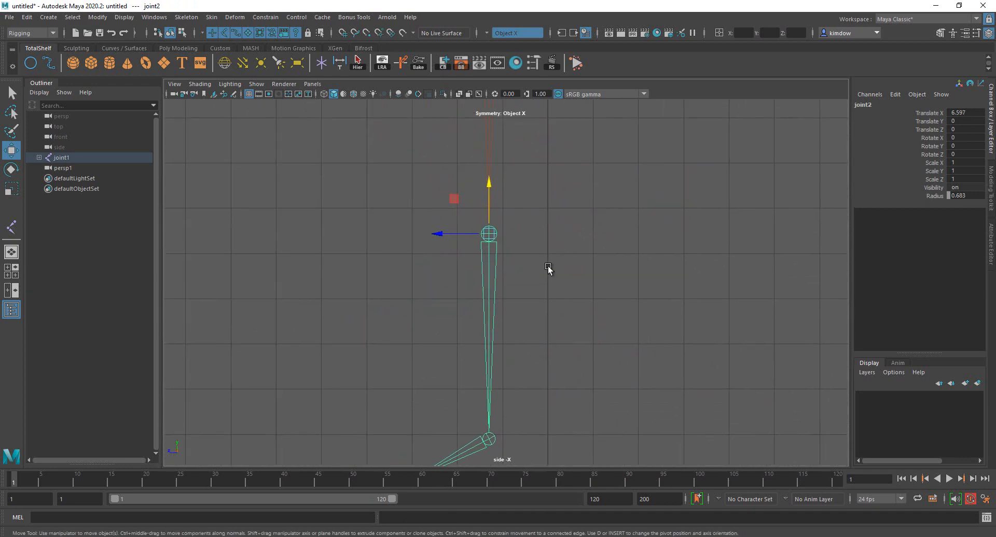
key("d")
left_click_drag(441, 233, 444, 234)
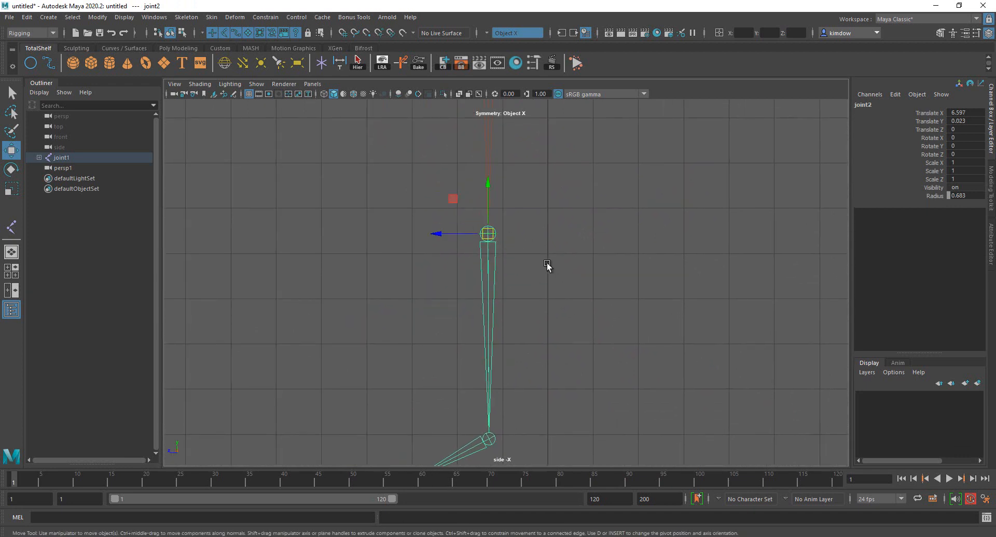
key("a")
right_click_drag(646, 268, 632, 266, "alt")
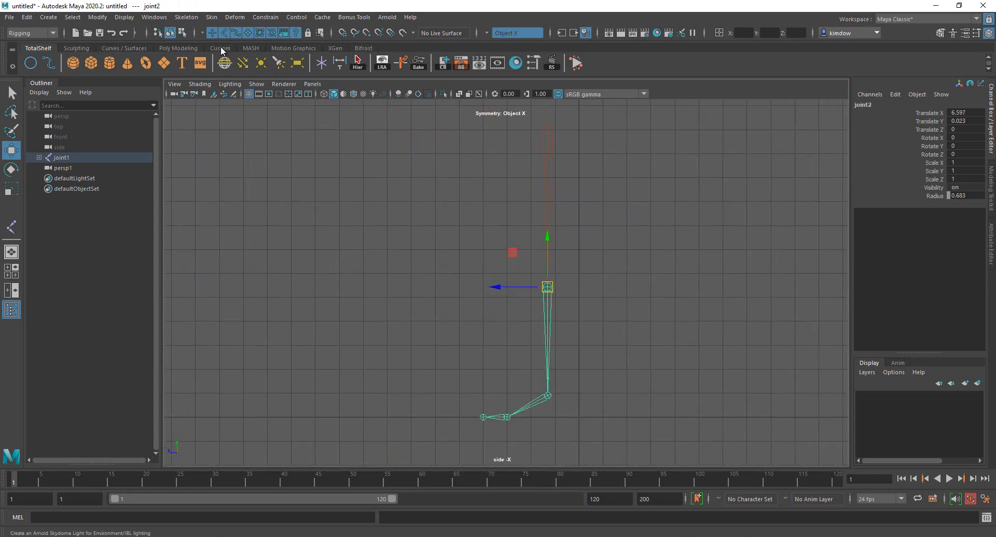
Step: Create a new IK handle from the hip joint to the ankle joint on the leg with the shifted knee
left_click(186, 17)
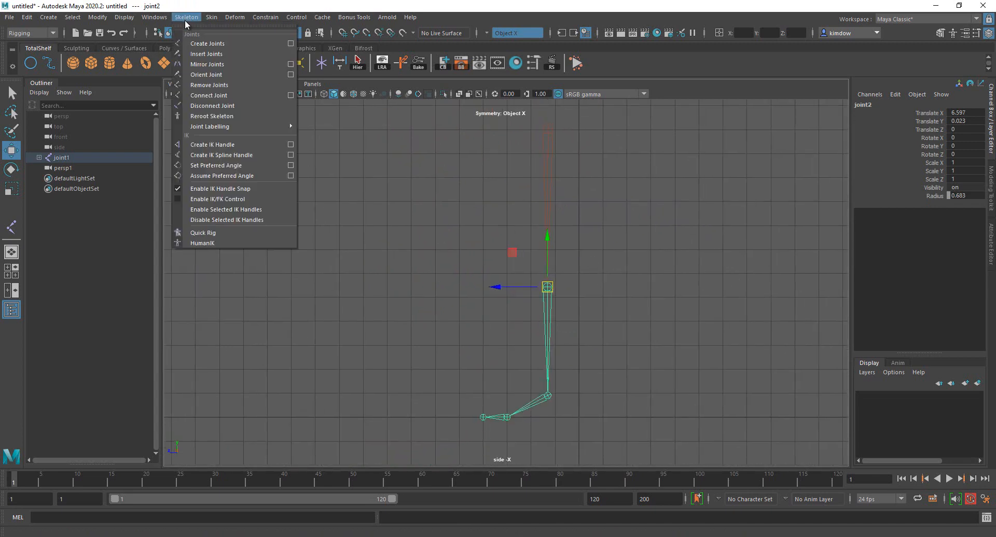
left_click(226, 146)
left_click(548, 130)
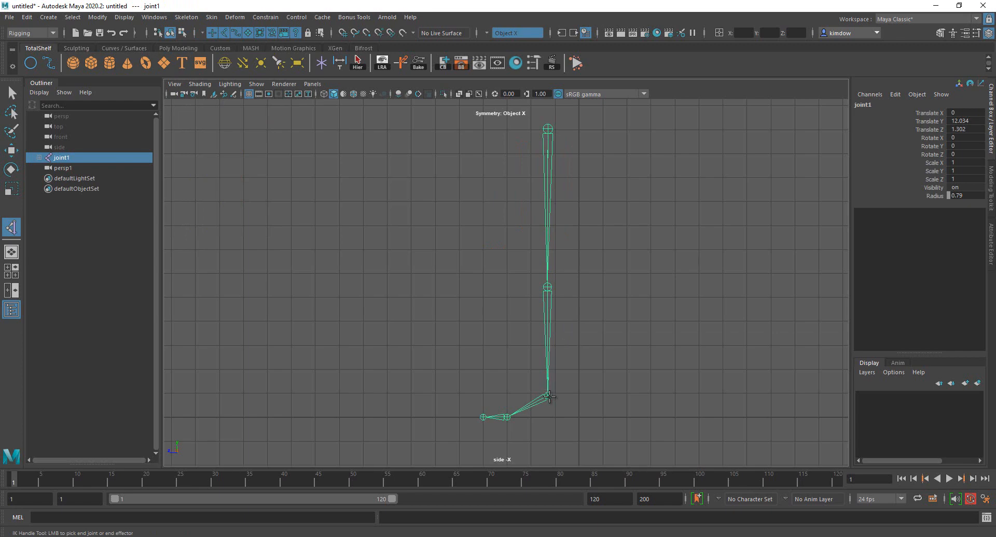
left_click(548, 396)
key("w")
Step: Test the shifted knee's bend by moving the new IK handle up and forward, orbit around the leg, and undo the moves
middle_click_drag(514, 359, 486, 311)
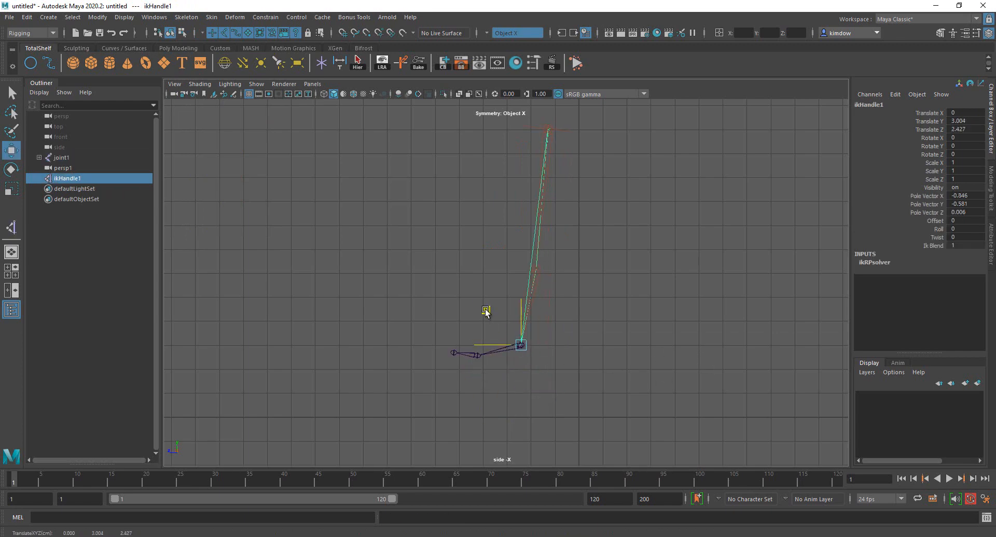
key("ctrl+z")
left_click_drag(485, 310, 467, 221)
key("space")
left_click_drag(488, 287, 522, 281, "alt")
left_click_drag(524, 305, 542, 323, "alt")
key("ctrl+z")
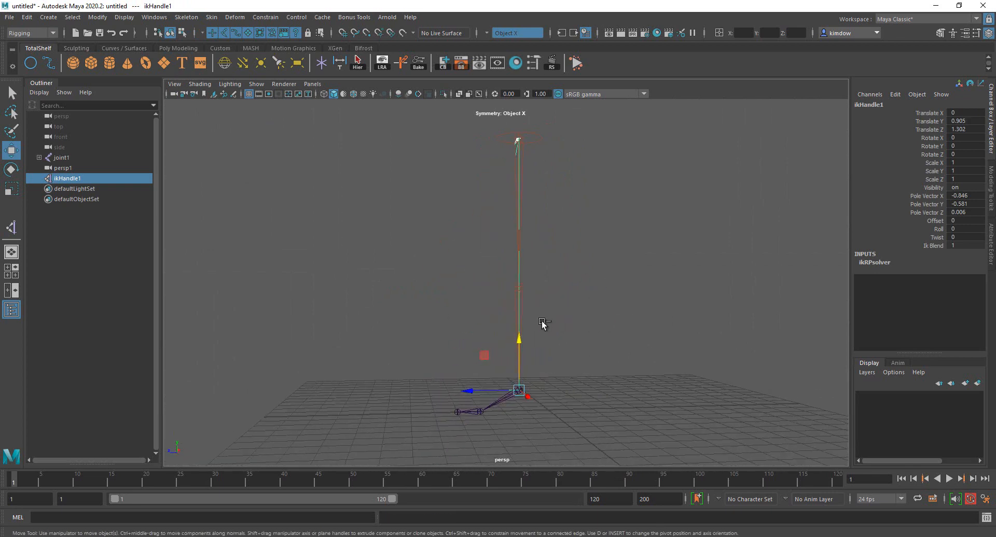
Step: Cancel the new-scene request, and delete the IK handle and the whole leg chain
key("ctrl+n")
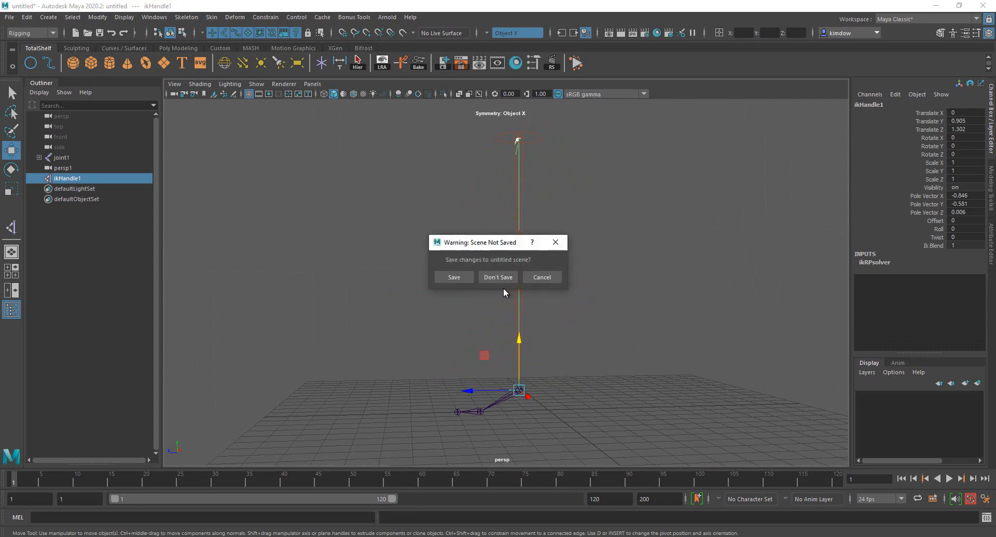
left_click(552, 278)
key("Delete")
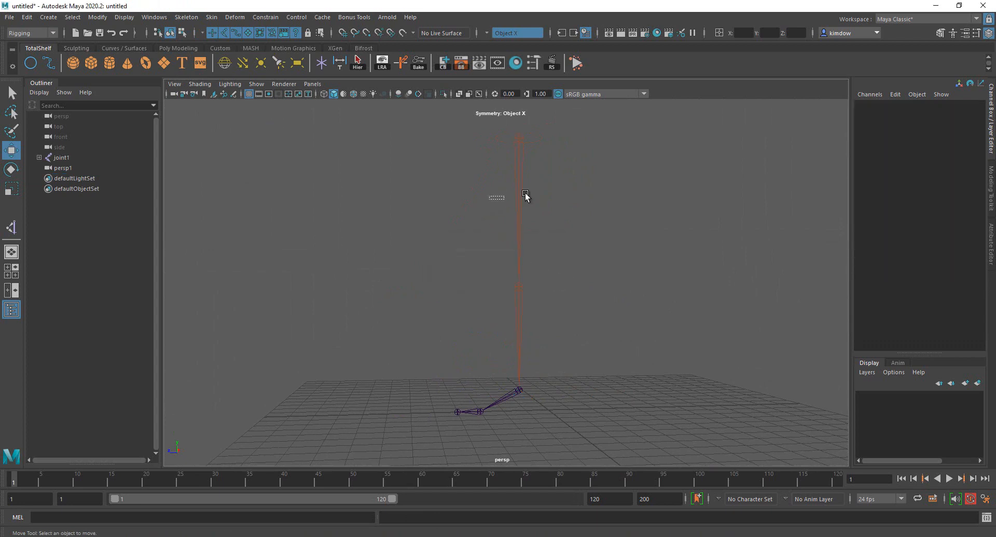
left_click(522, 196)
key("Delete")
Step: In the side view, create a straight vertical leg chain about 6.2 and 4.7 units long, ending in a joint angled forward for the foot
key("space")
left_click_drag(555, 197, 622, 196)
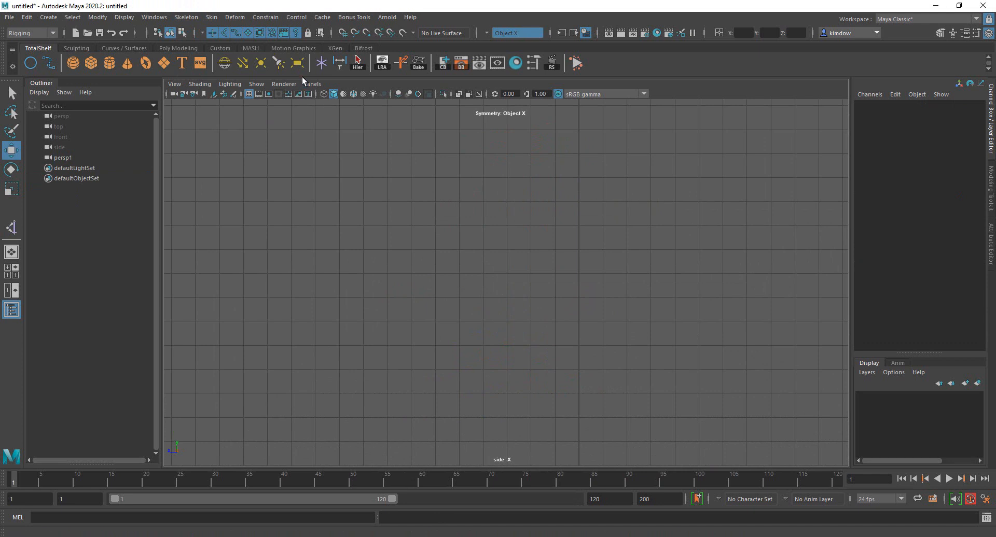
left_click(186, 17)
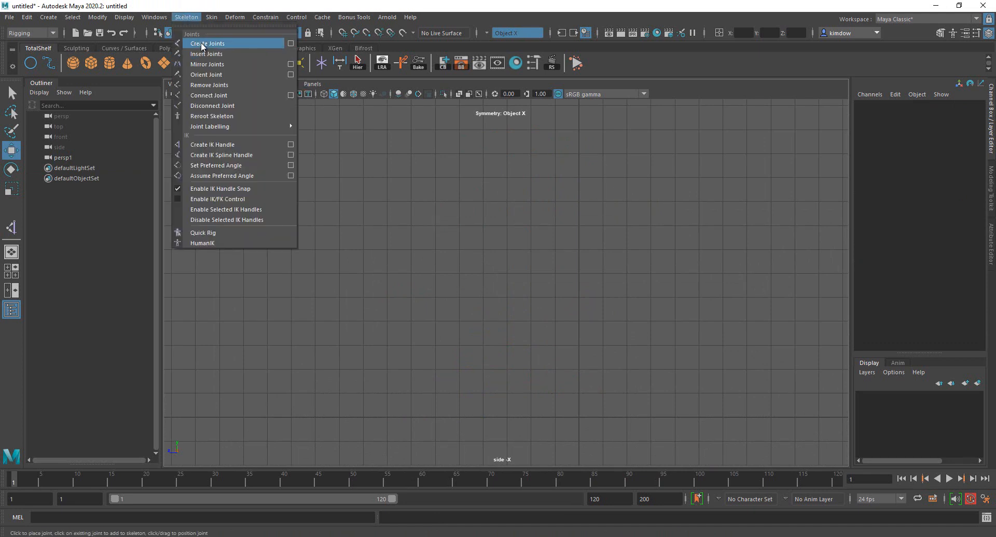
left_click(201, 44)
left_click(530, 131)
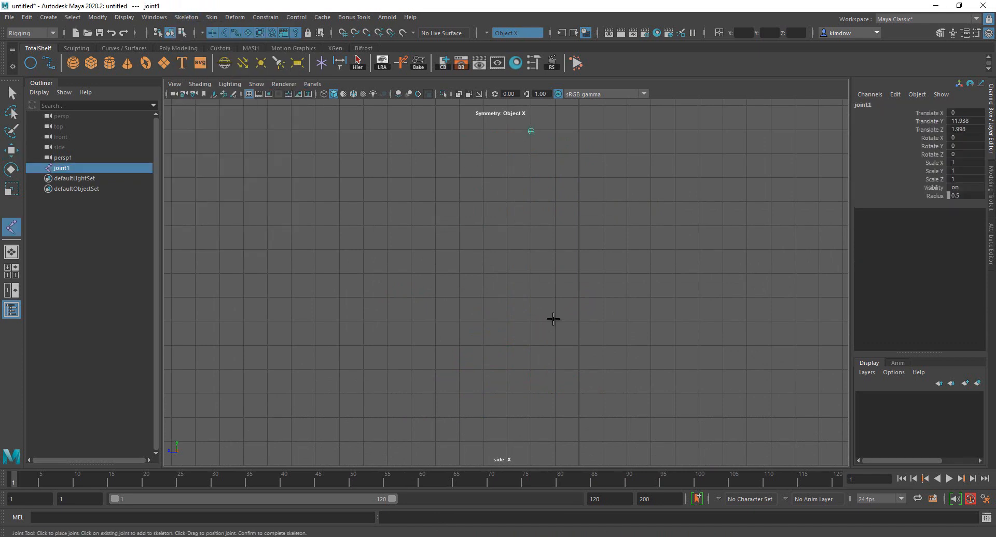
left_click(530, 280)
left_click(533, 391)
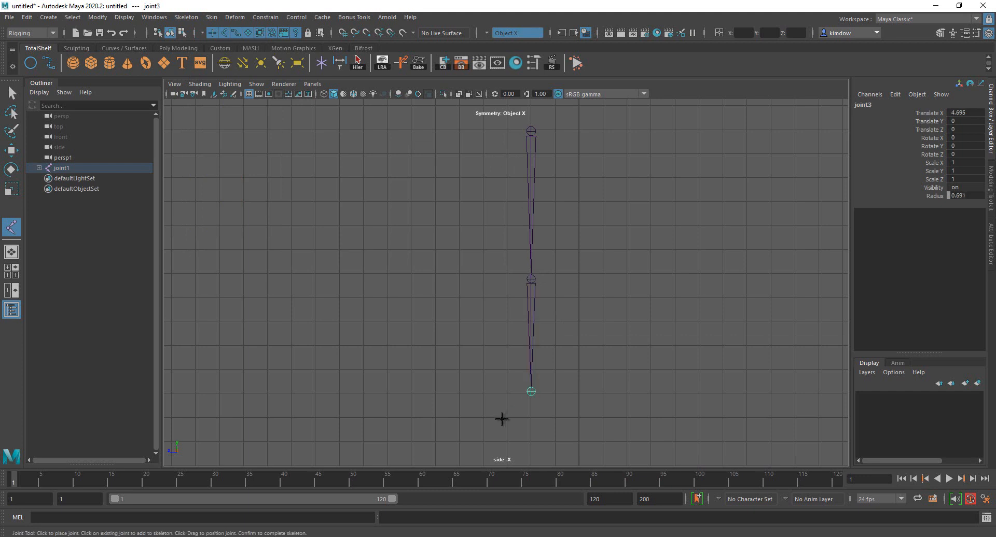
left_click(481, 418)
key("w")
left_click(456, 294)
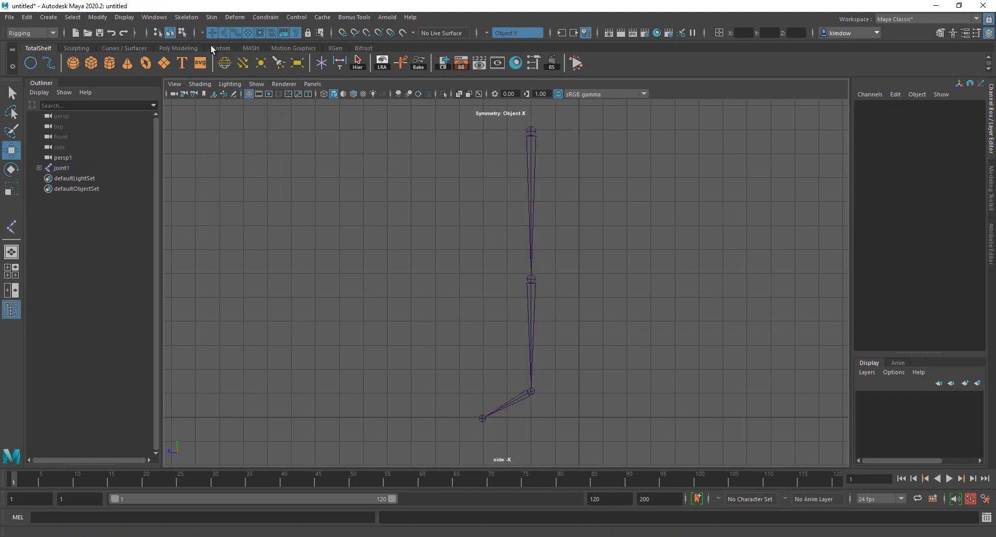
Step: Shift only the knee joint forward about 0.04 units and create an IK handle from the hip joint to the ankle joint
left_click(530, 283)
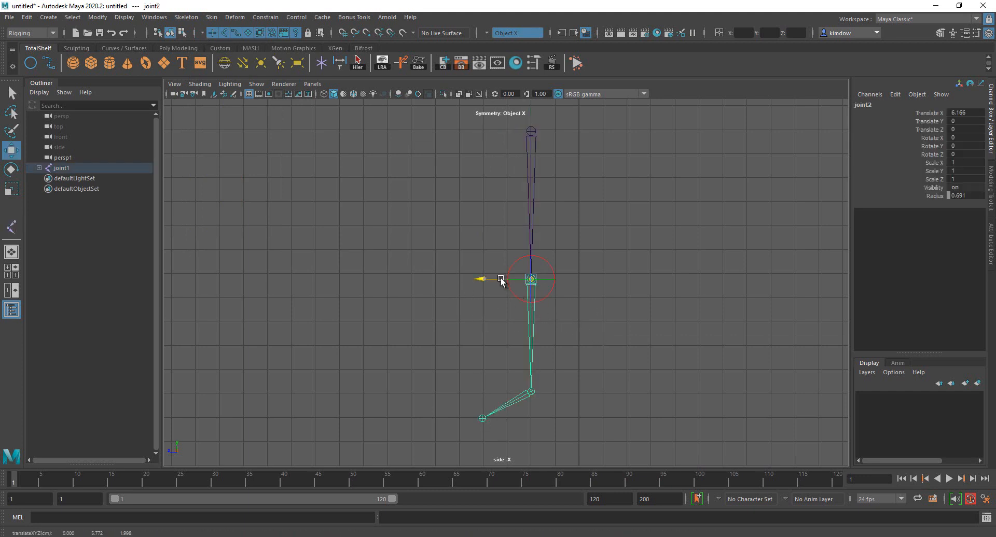
left_click(185, 17)
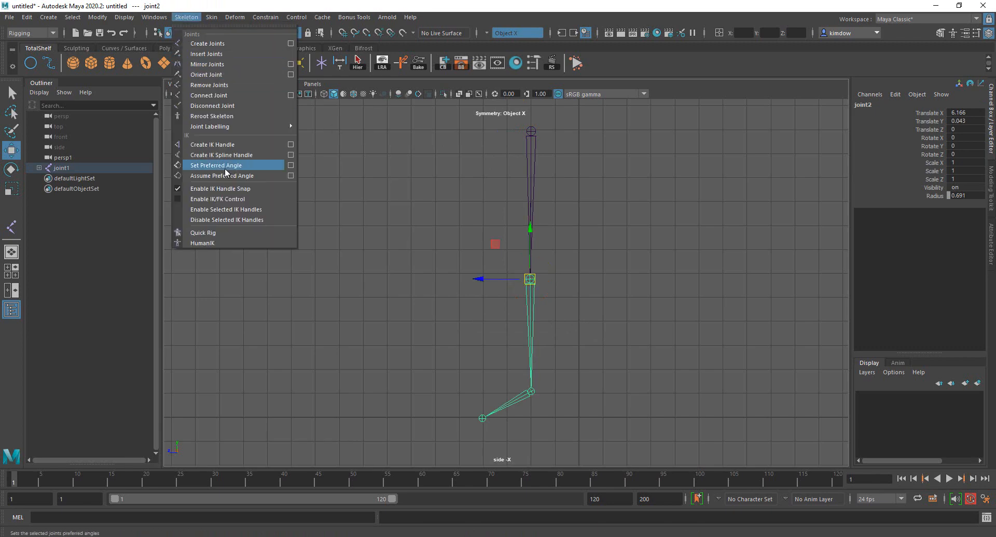
left_click(225, 144)
left_click(530, 131)
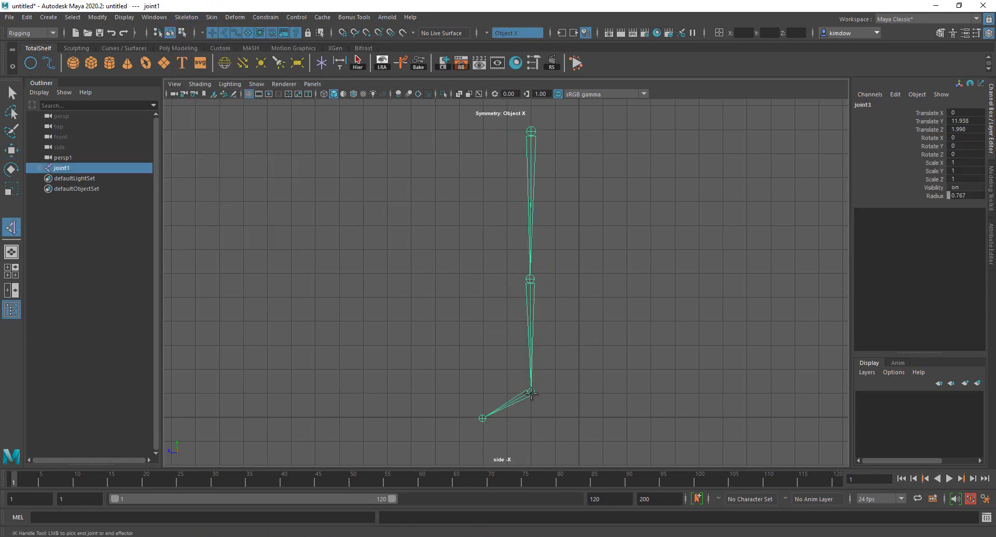
left_click(531, 394)
Step: Test the offset knee's bend by moving the IK handle up and forward, and undo the move
left_click_drag(531, 393, 500, 331)
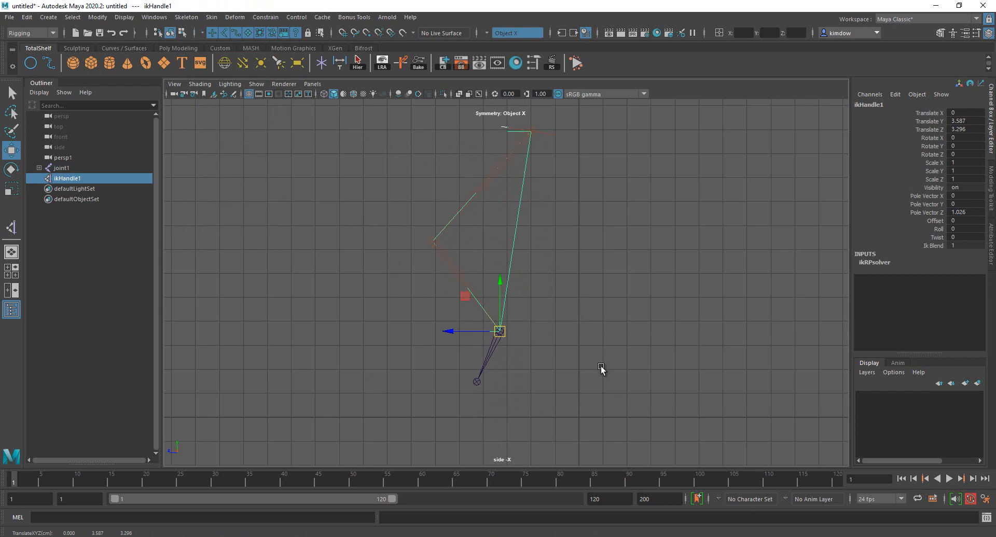
key("ctrl+z")
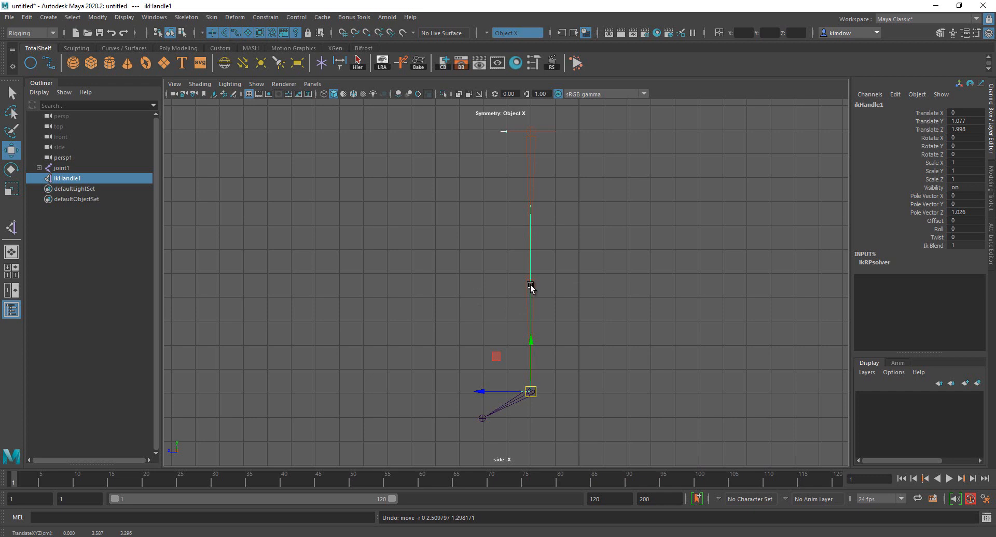
Step: Delete the IK handle and the whole leg chain with the offset knee
key("Delete")
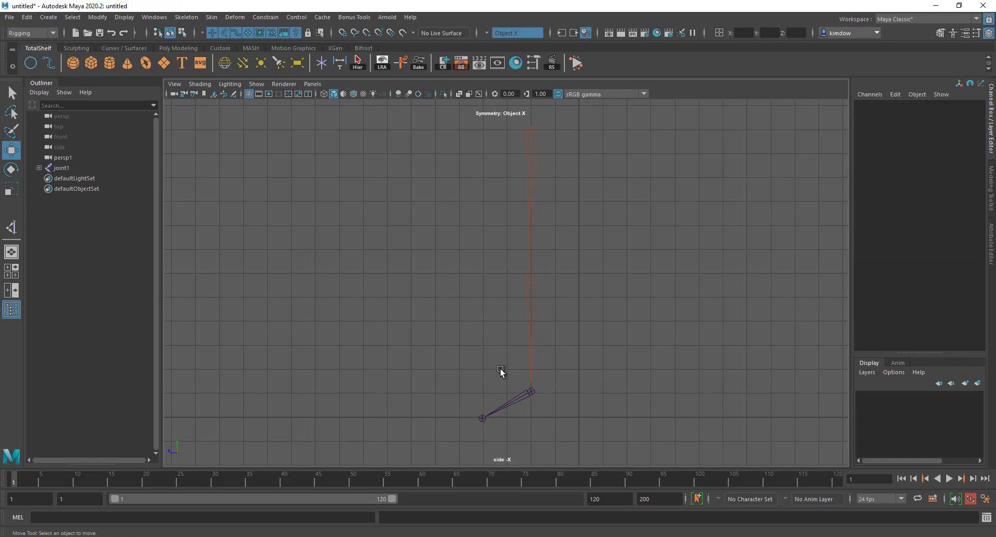
left_click(547, 155)
key("Delete")
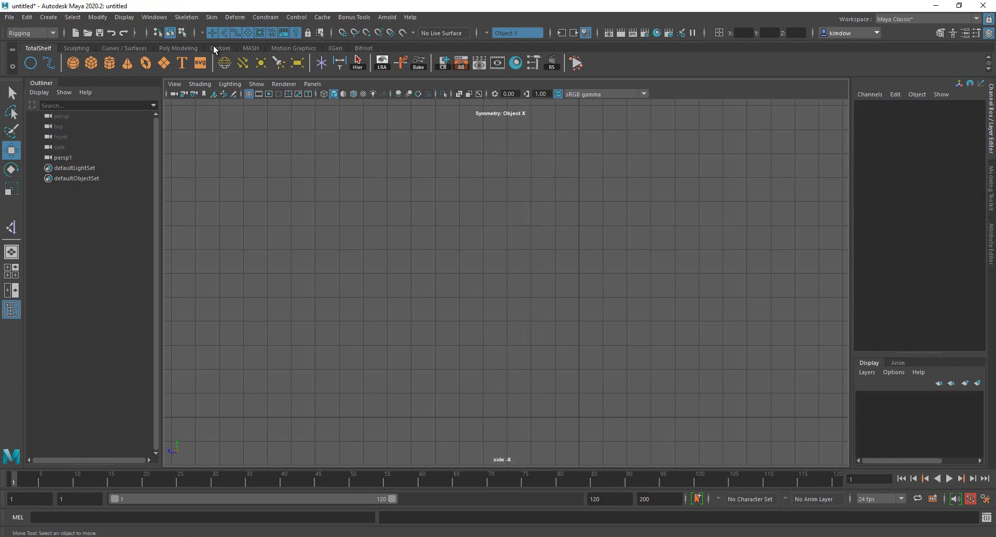
Step: Create a perfectly straight vertical leg chain about 6.7 and 4.4 units long, ending in a joint angled forward for the foot
left_click(195, 17)
left_click(191, 23)
left_click(188, 17)
left_click(202, 40)
left_click(459, 151)
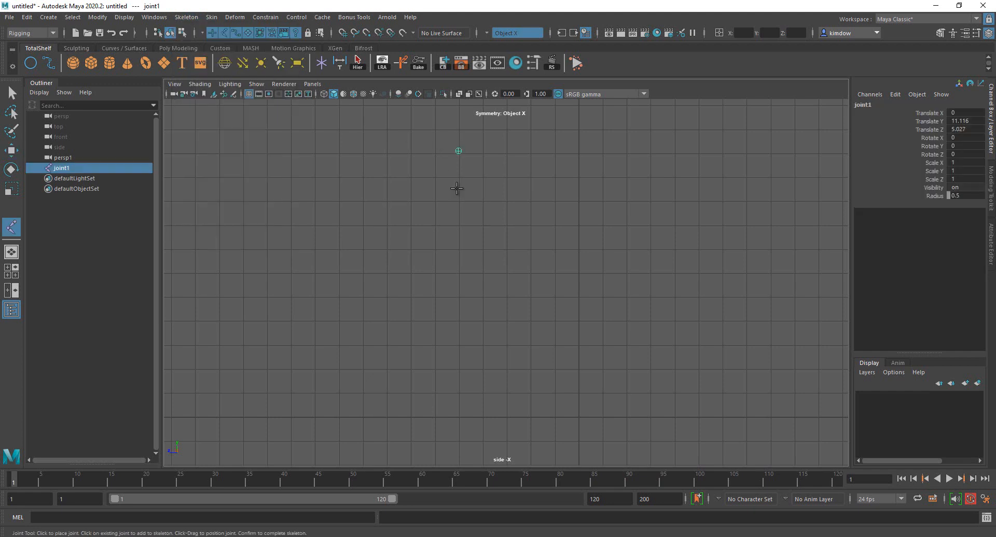
left_click(459, 264)
left_click_drag(469, 269, 464, 312, "shift")
left_click(458, 417, "shift")
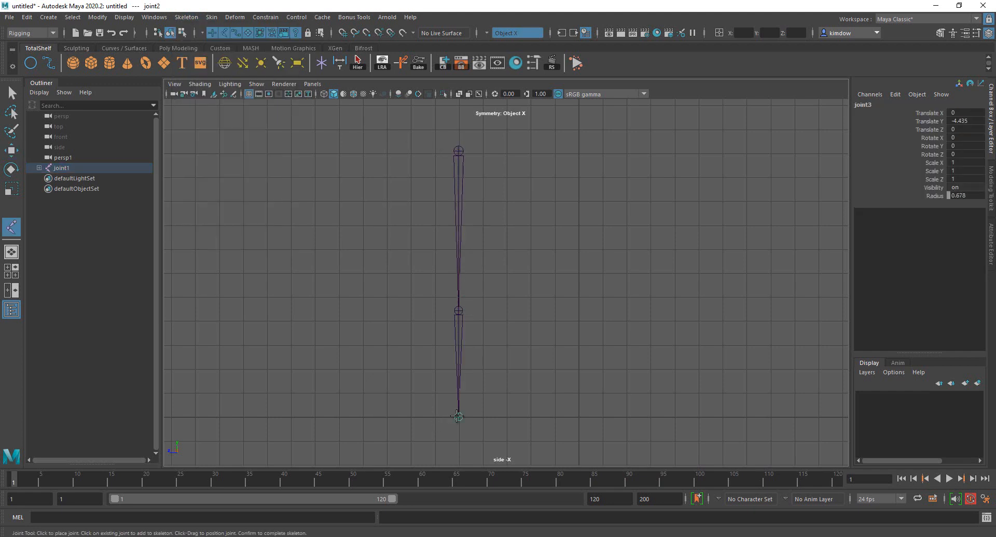
left_click(404, 440)
key("Return")
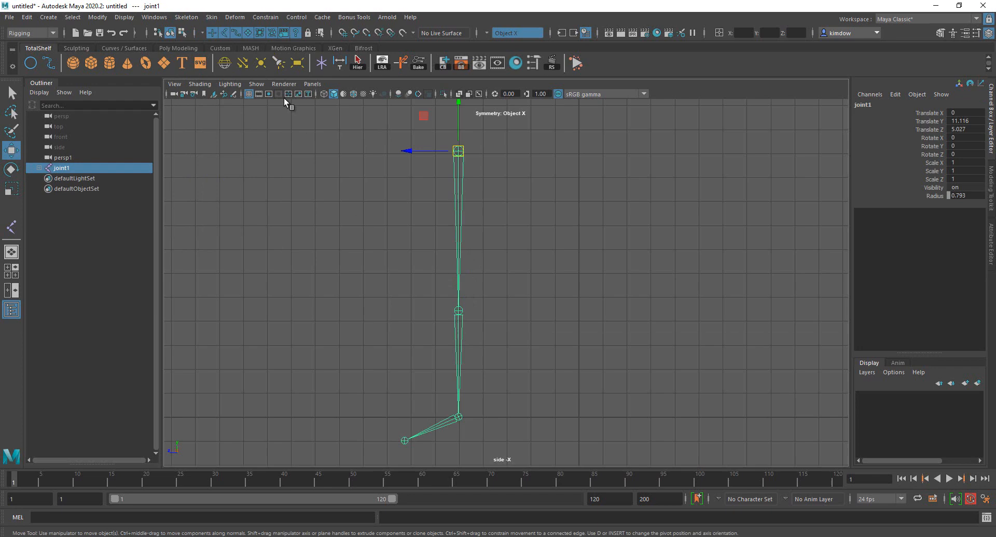
Step: Create an IK handle from the hip joint to the ankle joint of the straight leg chain
left_click(186, 17)
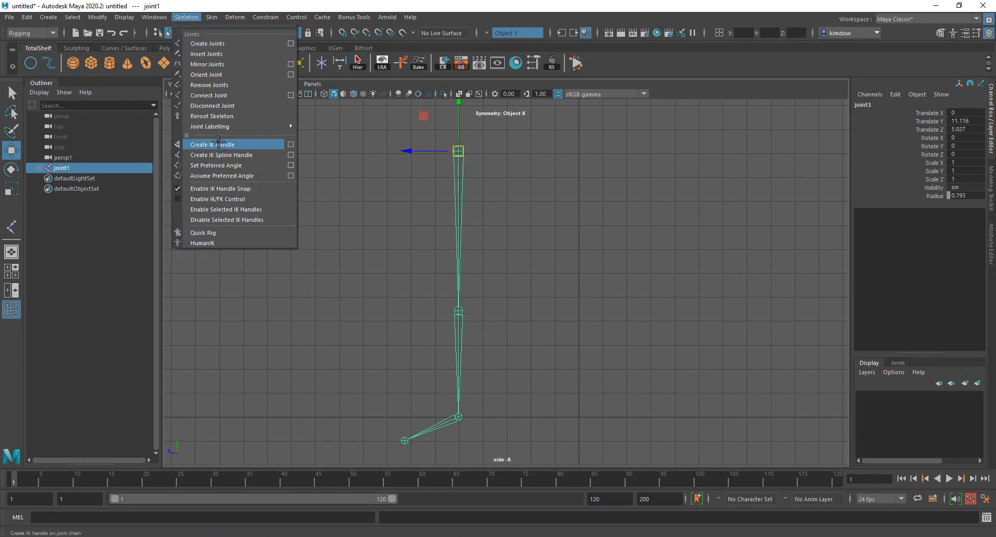
left_click(212, 145)
left_click(458, 151)
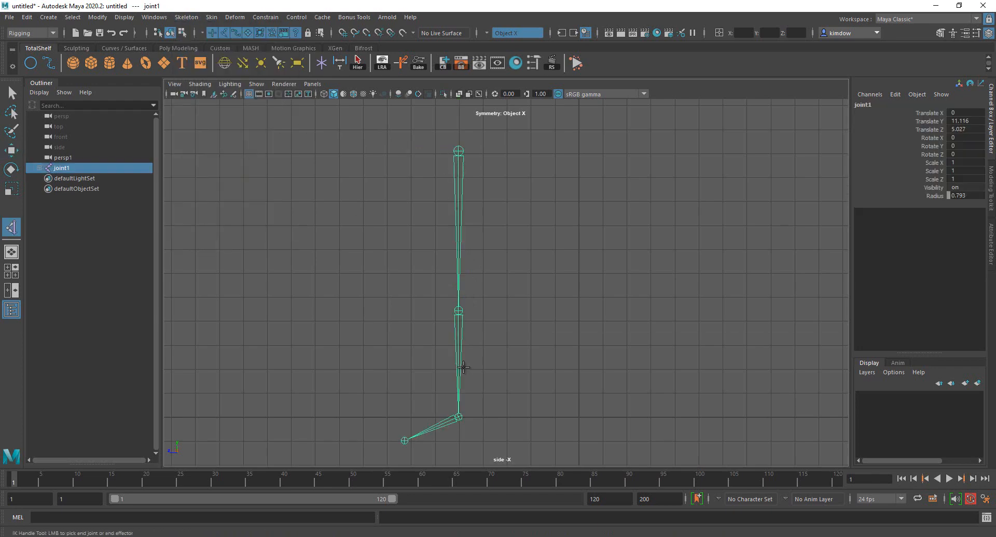
left_click(459, 417)
Step: In the perspective view, rotate the knee joint backward to about -92.7 degrees on Z and set this pose as its preferred angle
key("space")
left_click_drag(581, 287, 499, 334)
left_click_drag(398, 378, 373, 132)
left_click(483, 259)
key("e")
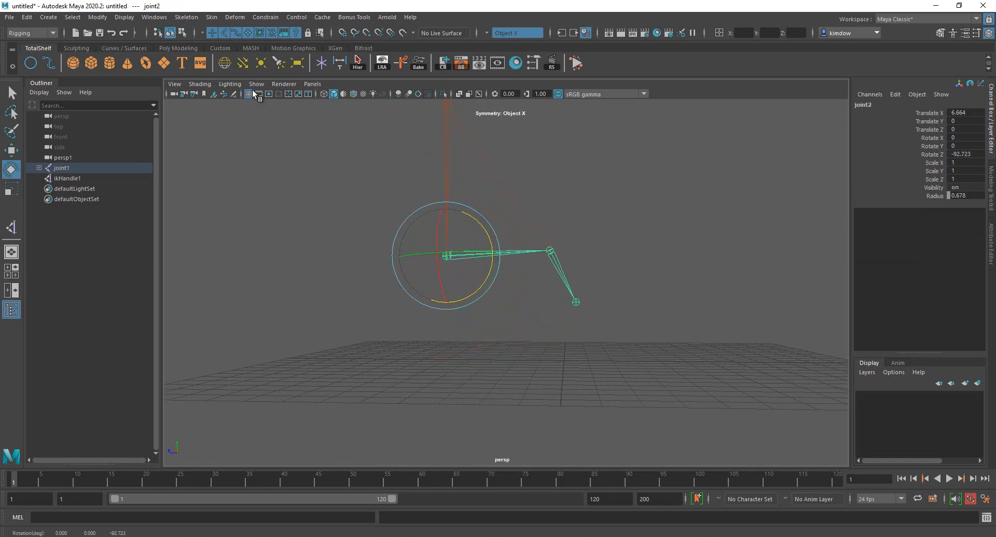
left_click(184, 17)
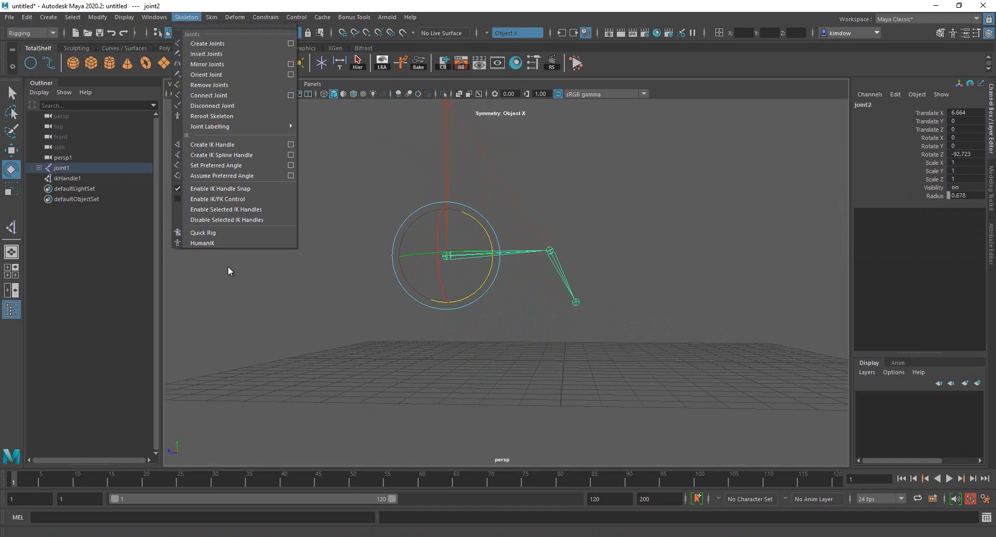
left_click(233, 167)
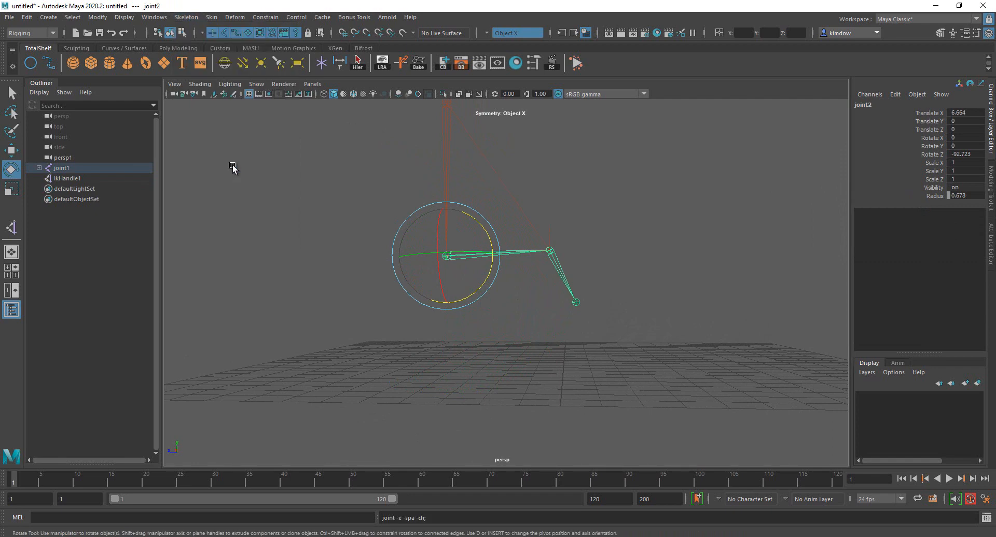
Step: Set the knee joint's Rotate Z to 0 to straighten the leg
double_click(953, 154)
type("0")
key("Return")
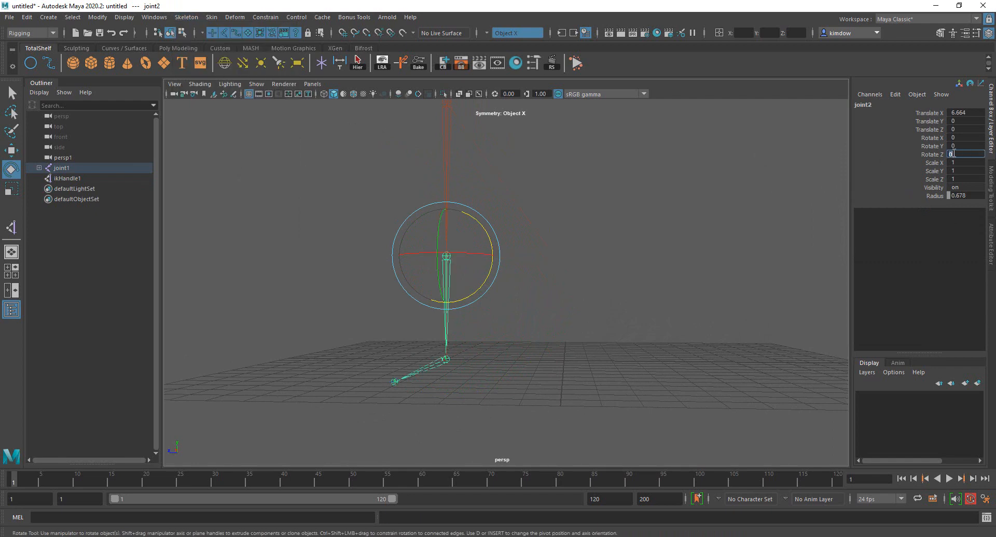
Step: Test the straightened leg's bend by moving the IK handle up and forward, undo the move, and inspect the leg from other angles
left_click(574, 379)
left_click(433, 352)
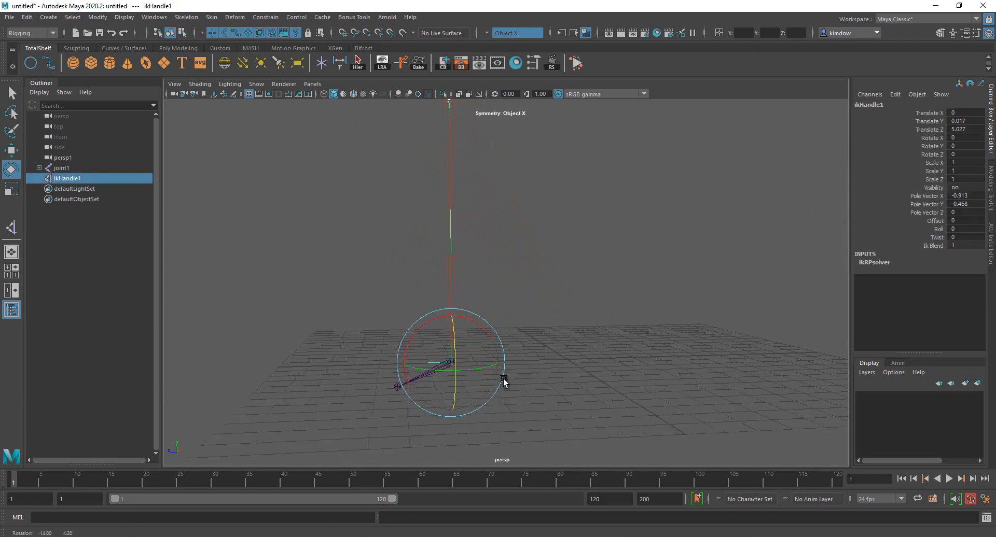
key("w")
left_click_drag(417, 328, 376, 269)
left_click_drag(377, 270, 495, 277, "alt")
key("ctrl+z")
left_click_drag(454, 304, 360, 324, "alt")
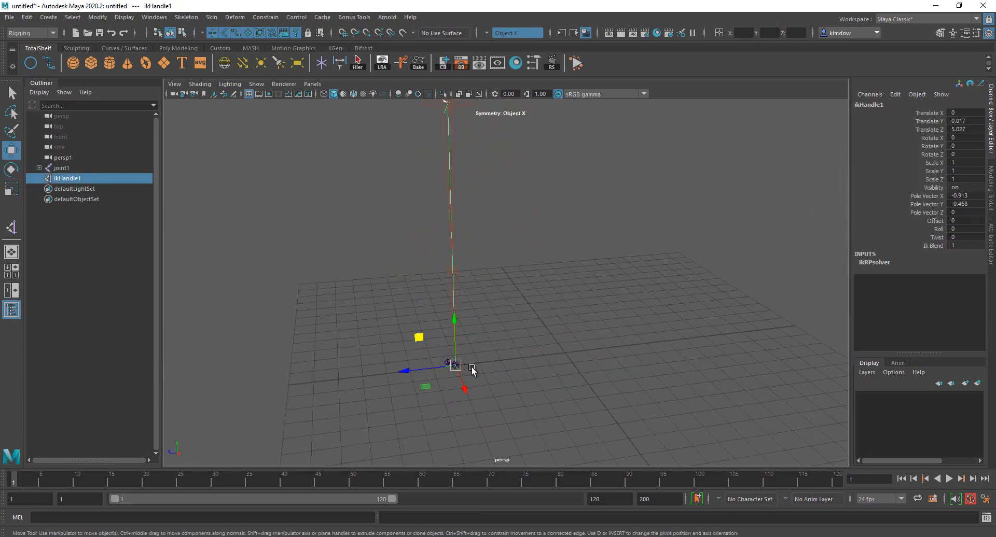
left_click_drag(490, 384, 552, 381, "alt")
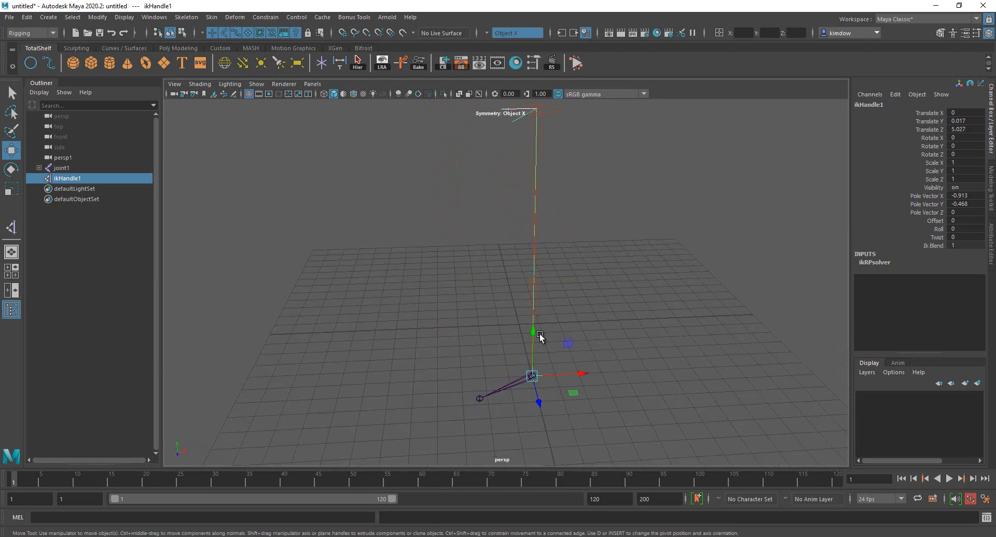